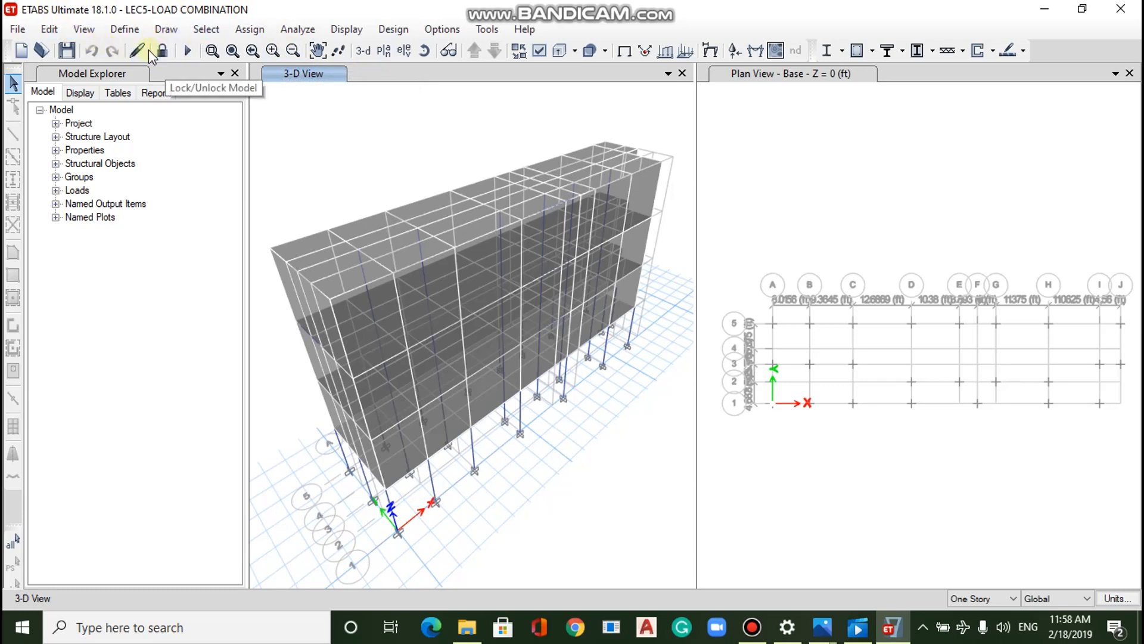
Unlock the model and accept deleting its analysis results.
left_click(161, 52)
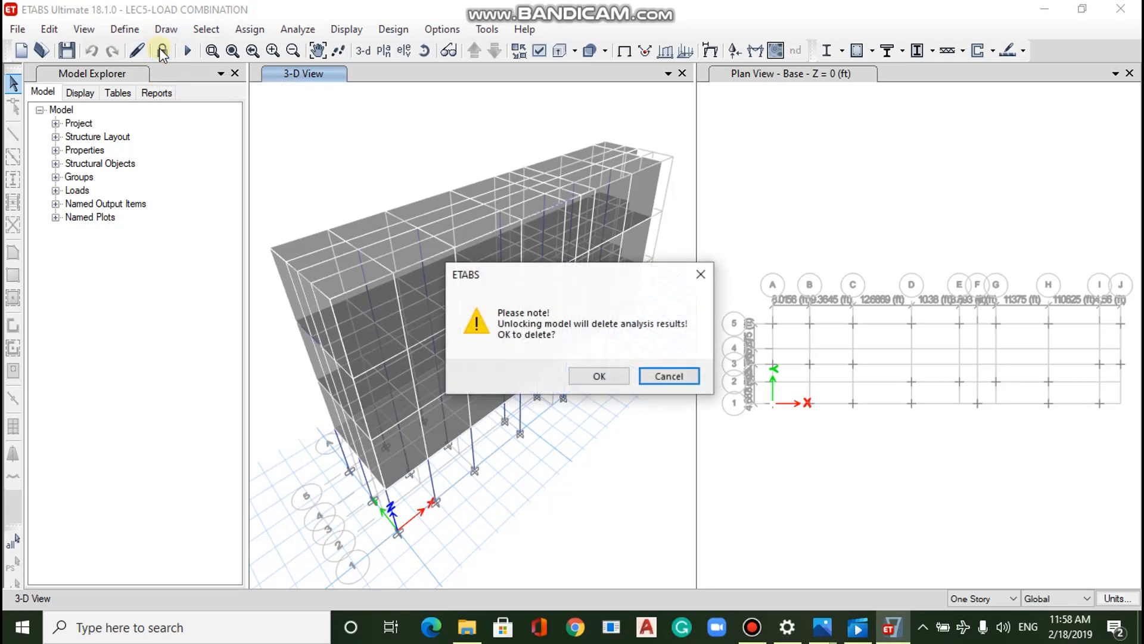
left_click(599, 376)
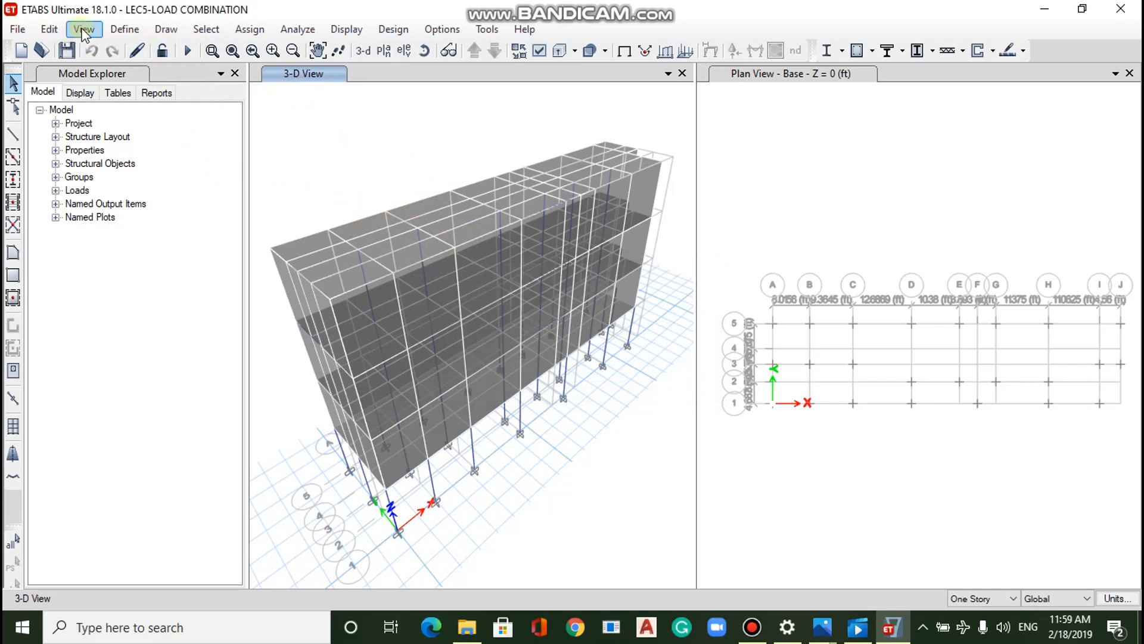
Review the 4000Psi concrete material's properties and its design data, including the compressive strength.
left_click(124, 30)
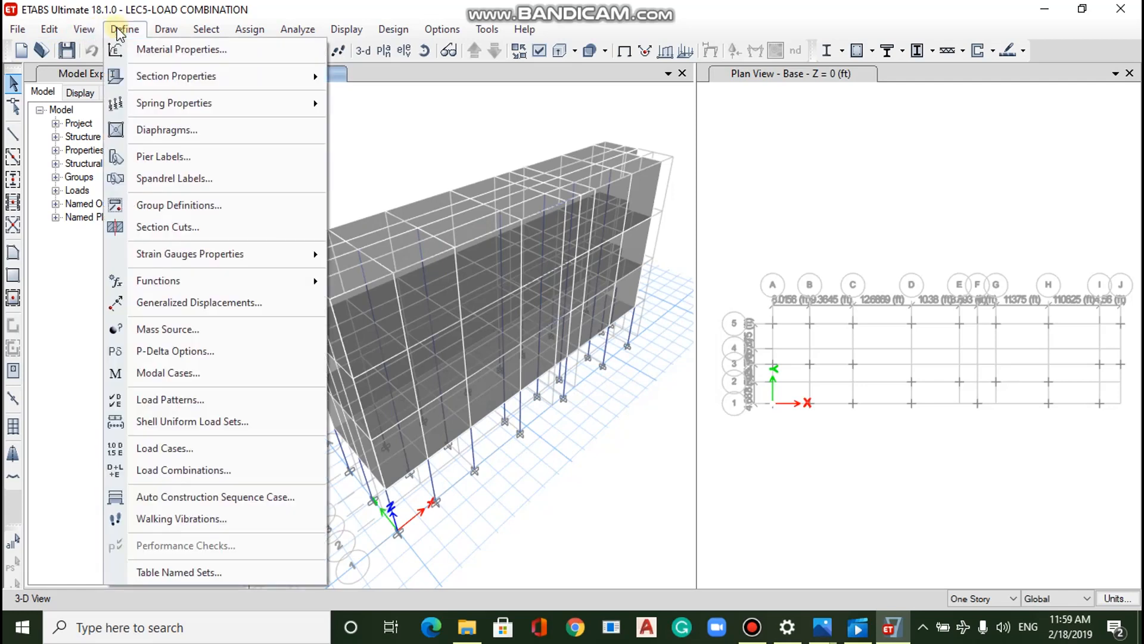
left_click(160, 51)
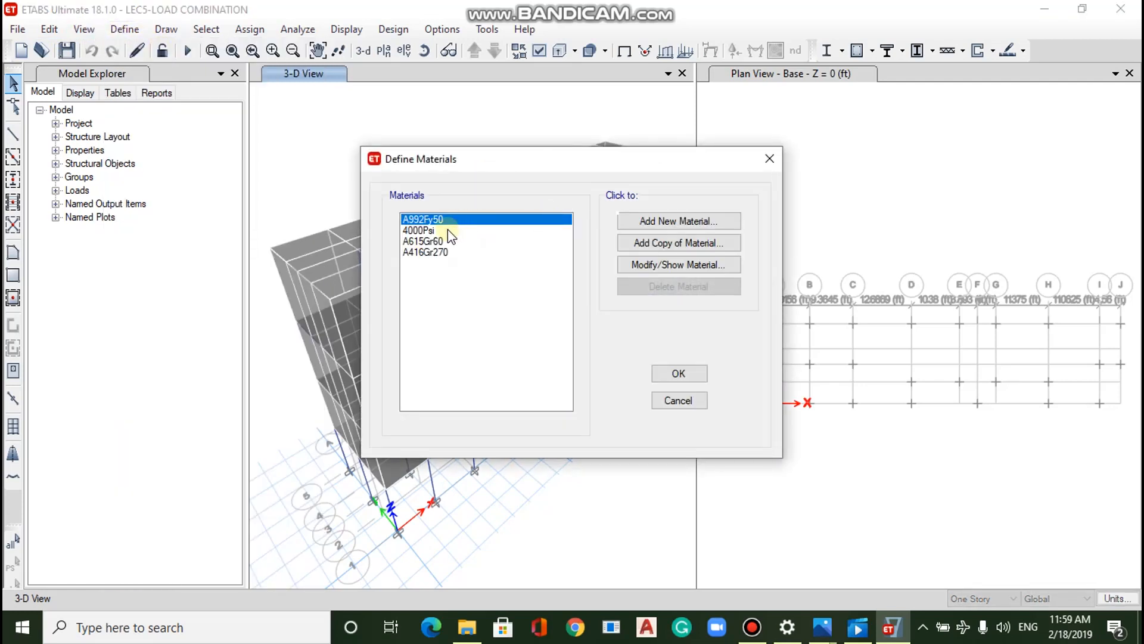
left_click(437, 231)
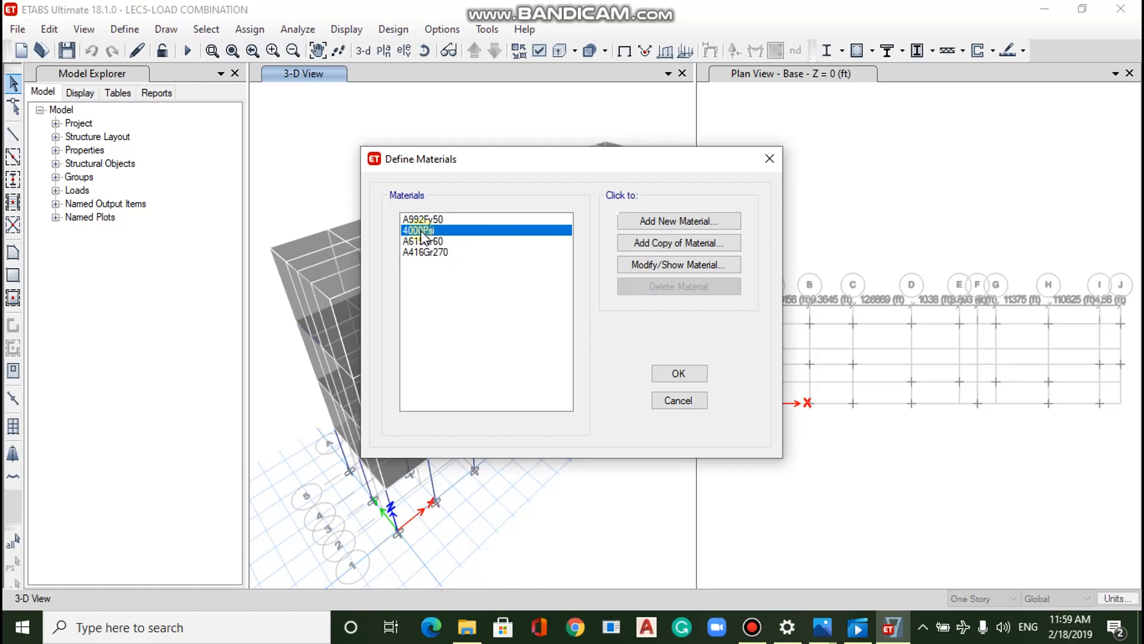
left_click(653, 263)
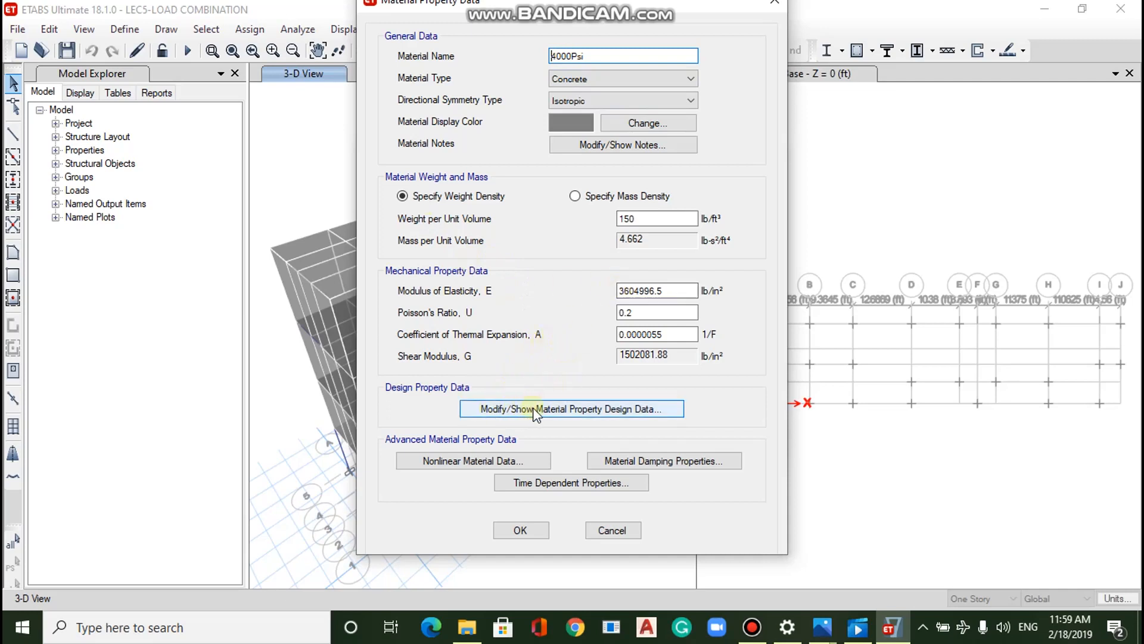
left_click(504, 410)
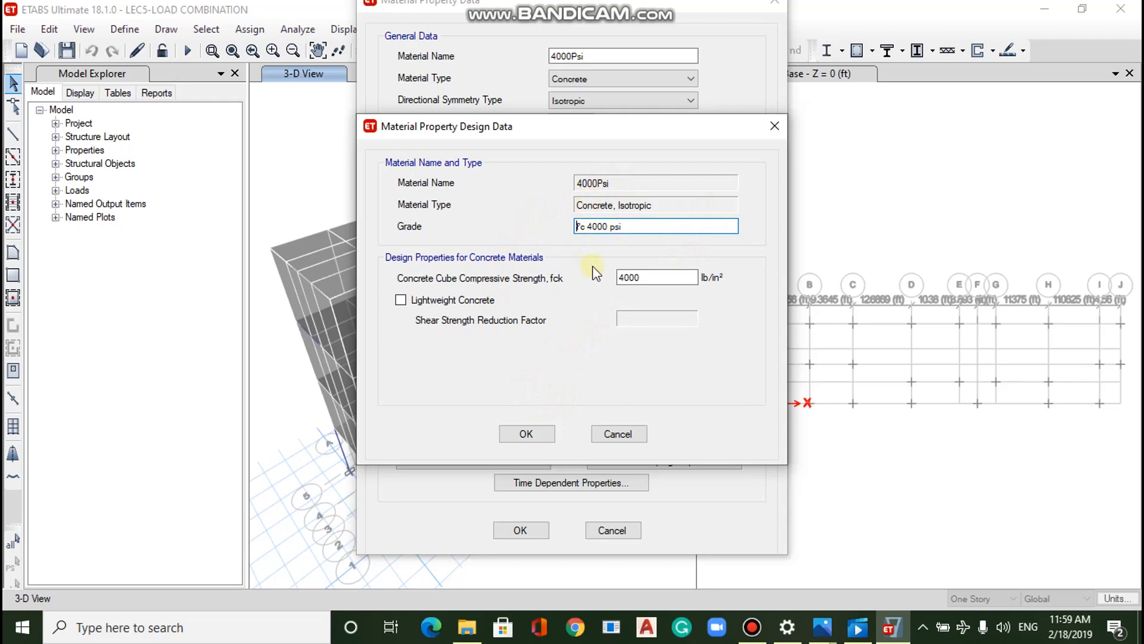
left_click(516, 433)
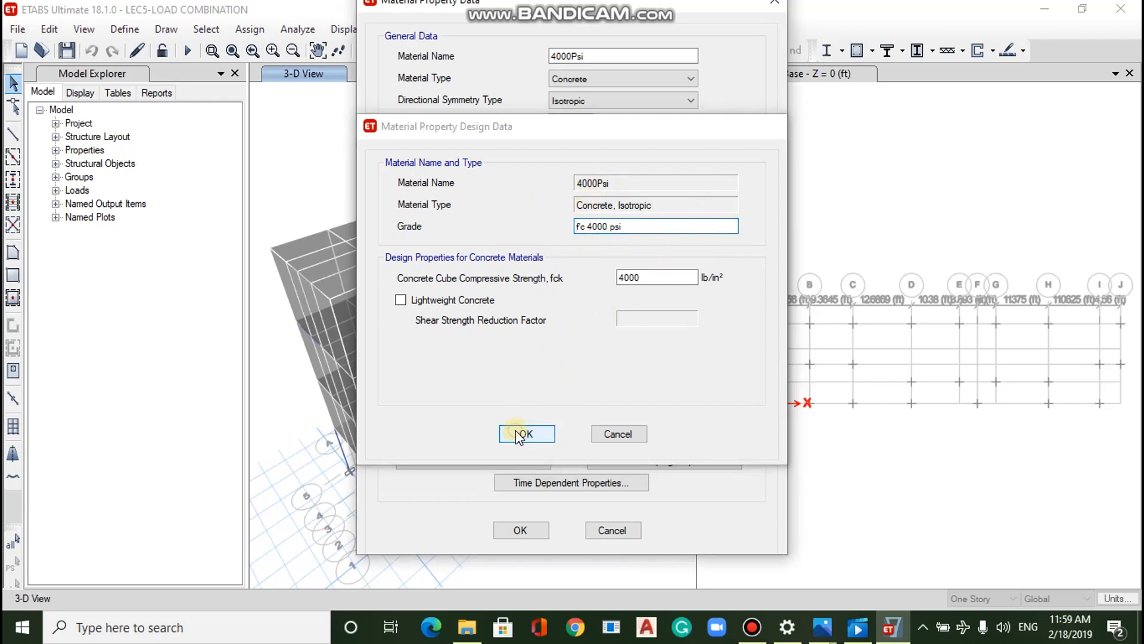
left_click(522, 529)
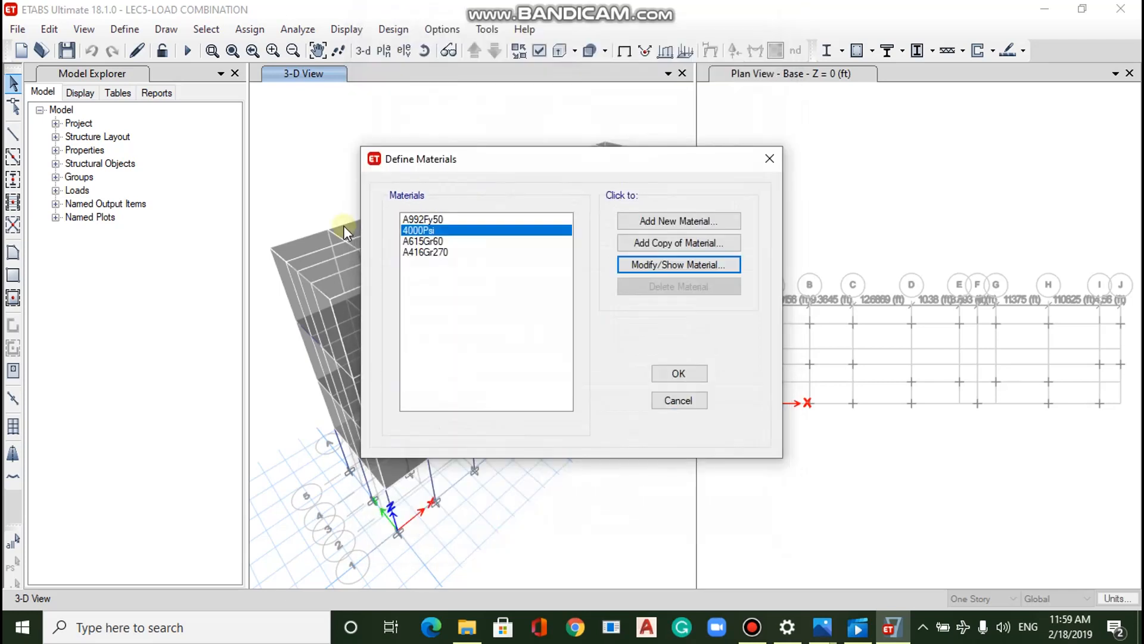
left_click(683, 375)
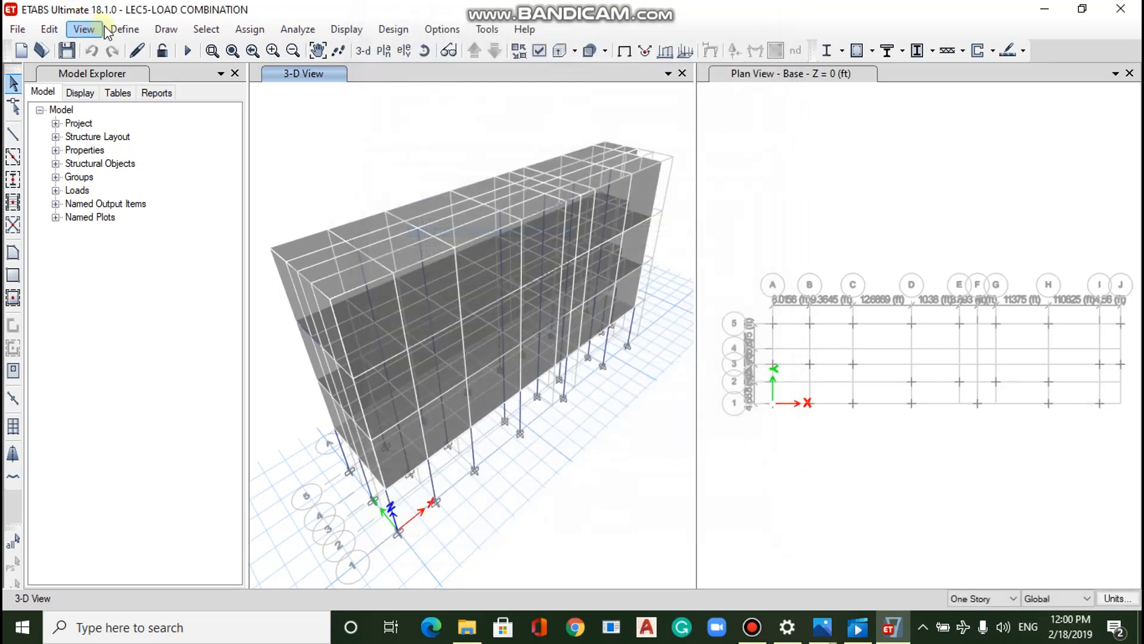
Examine the A615Gr60 rebar material's general properties and its design yield and tensile strengths.
left_click(125, 29)
left_click(153, 46)
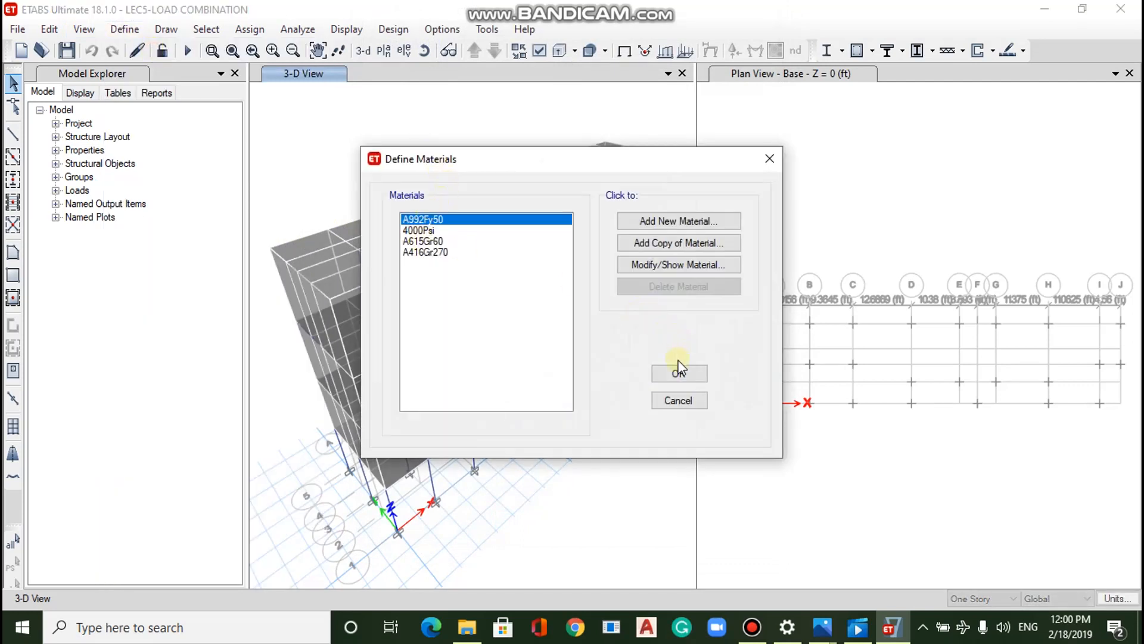
left_click(439, 243)
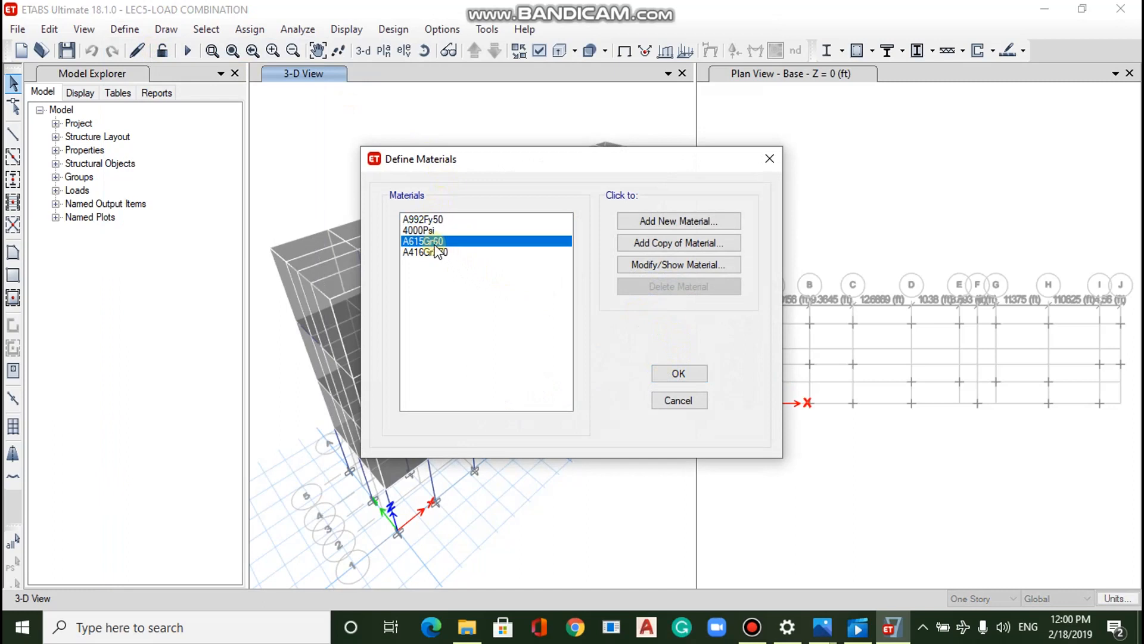
left_click(655, 264)
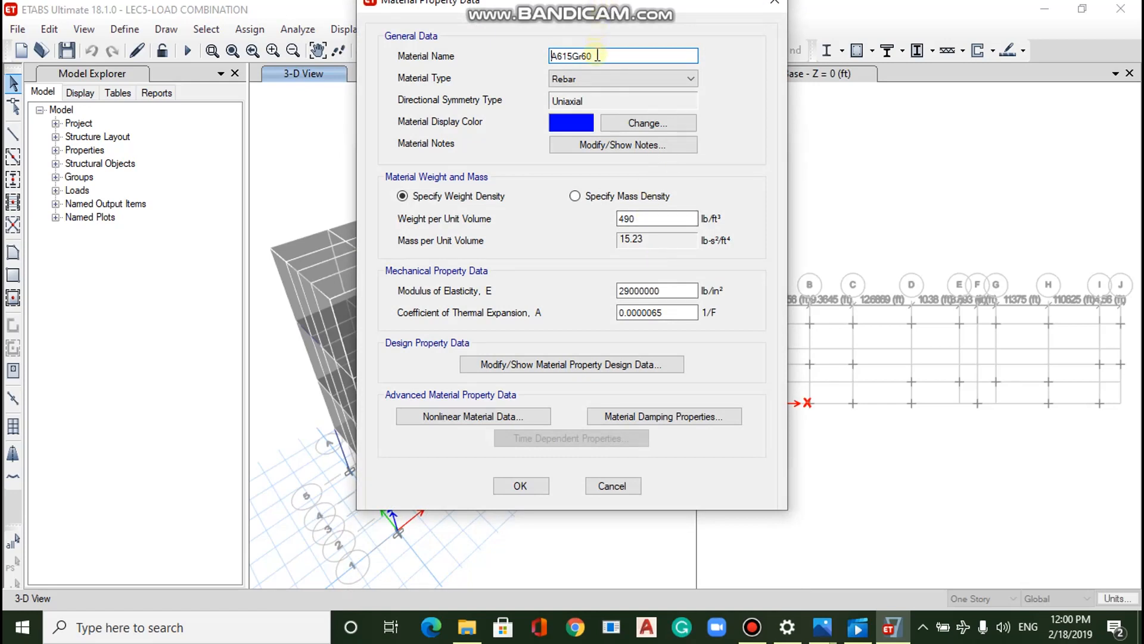
left_click_drag(598, 55, 546, 54)
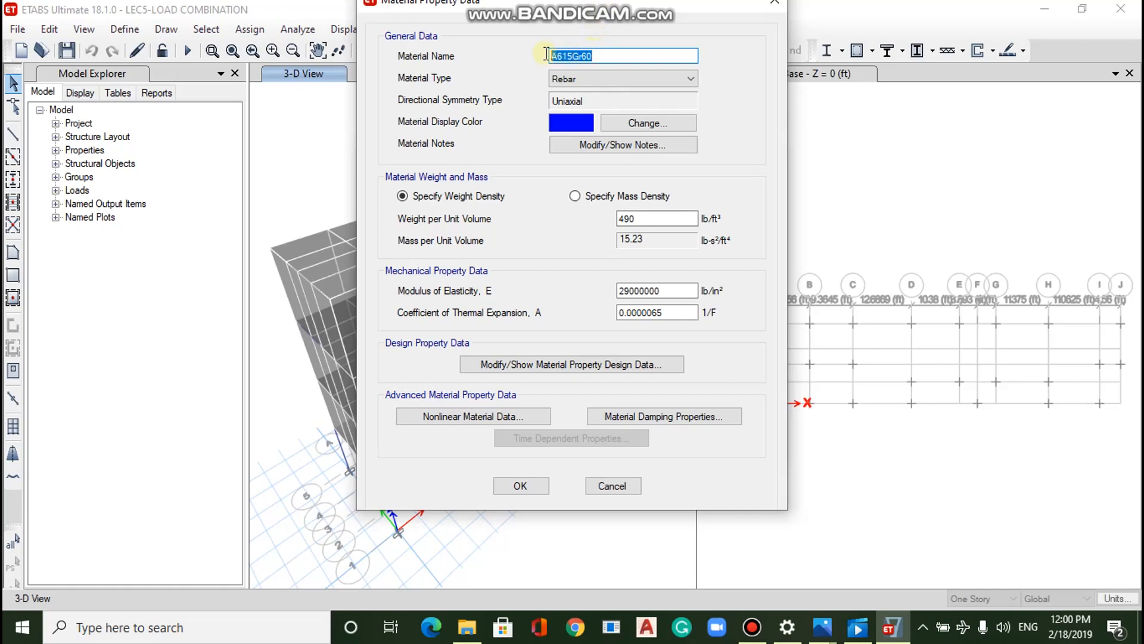
left_click(596, 56)
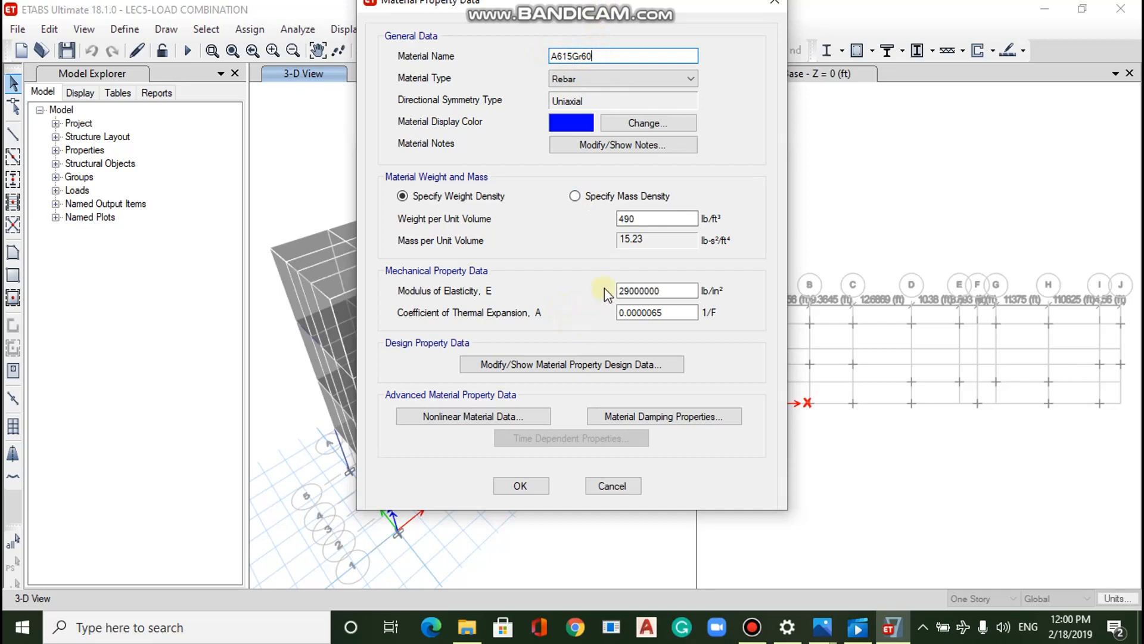
left_click(540, 366)
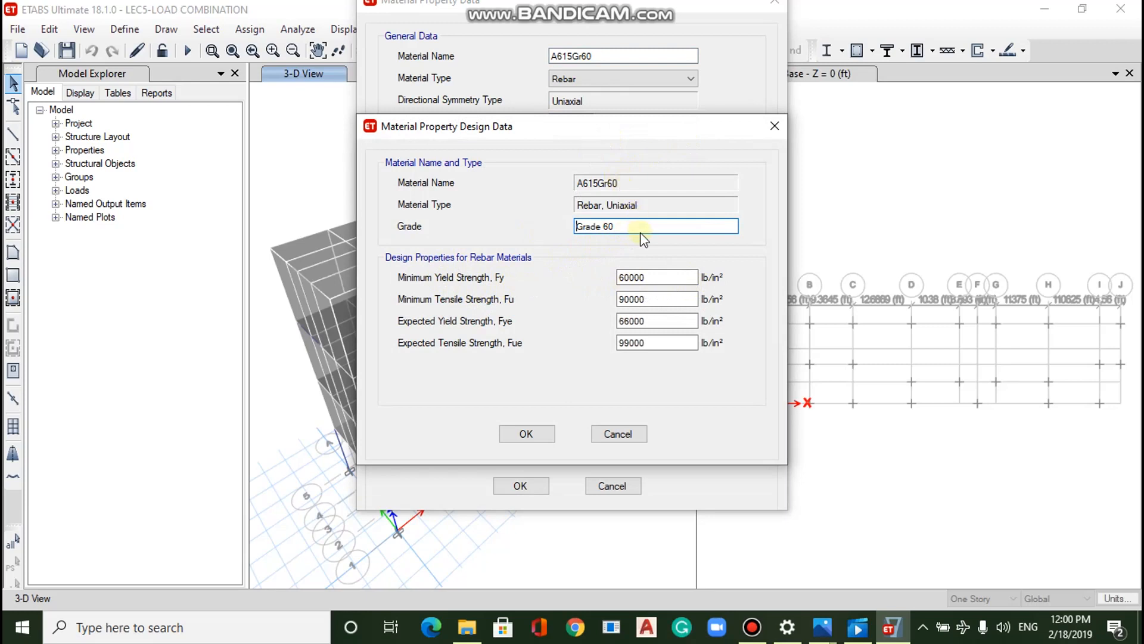
key("BackSpace")
key("BackSpace")
left_click_drag(615, 135, 613, 365)
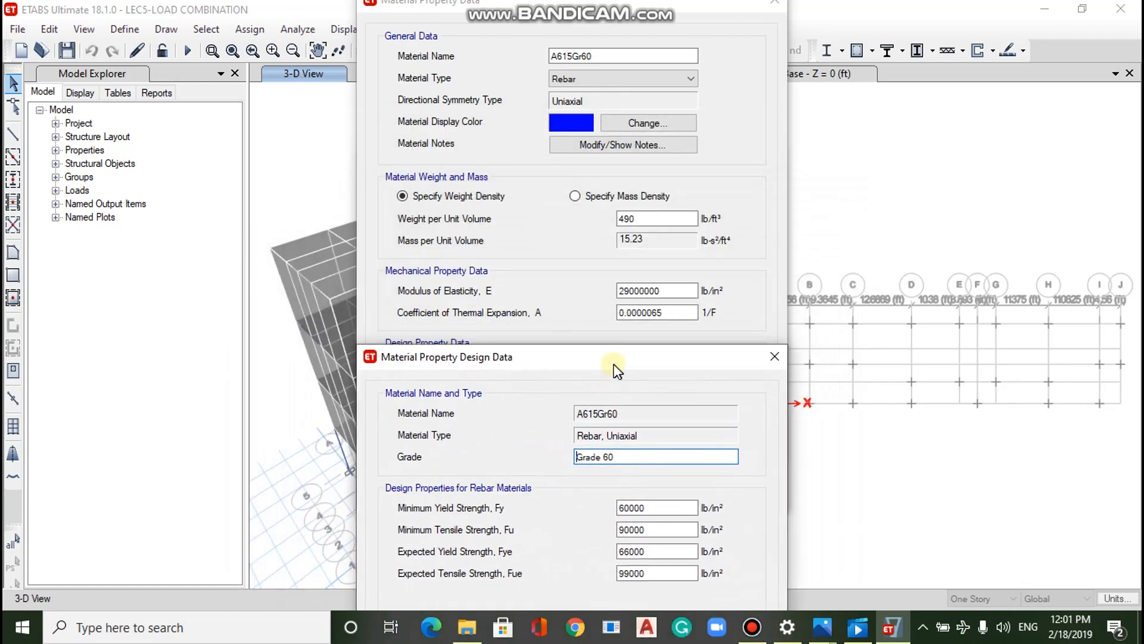
left_click_drag(506, 360, 603, 115)
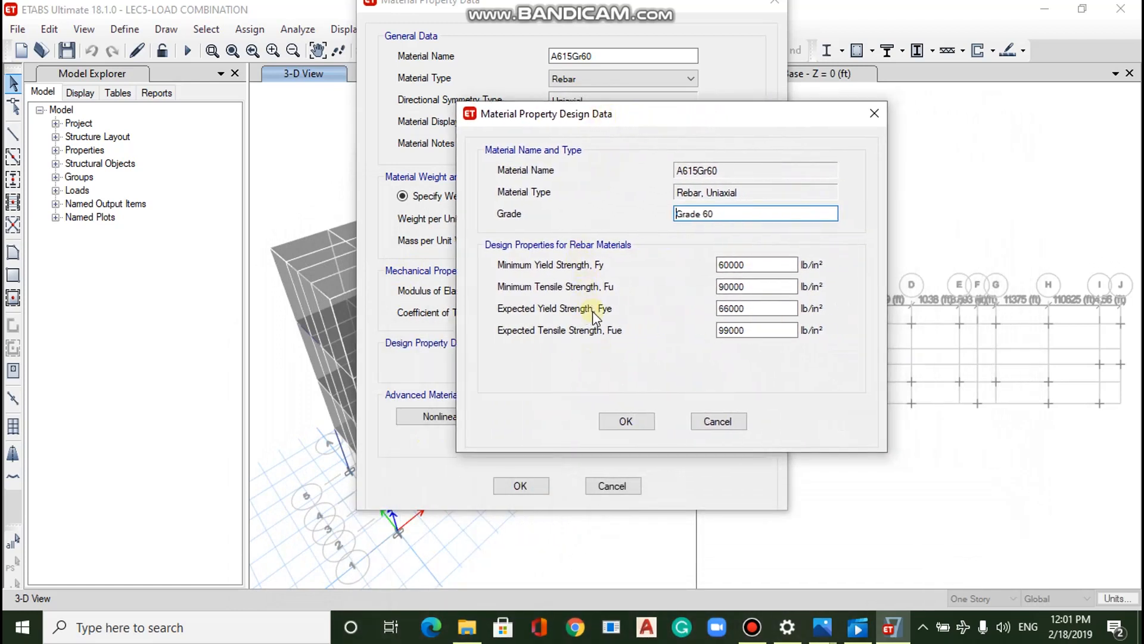
left_click_drag(666, 119, 559, 110)
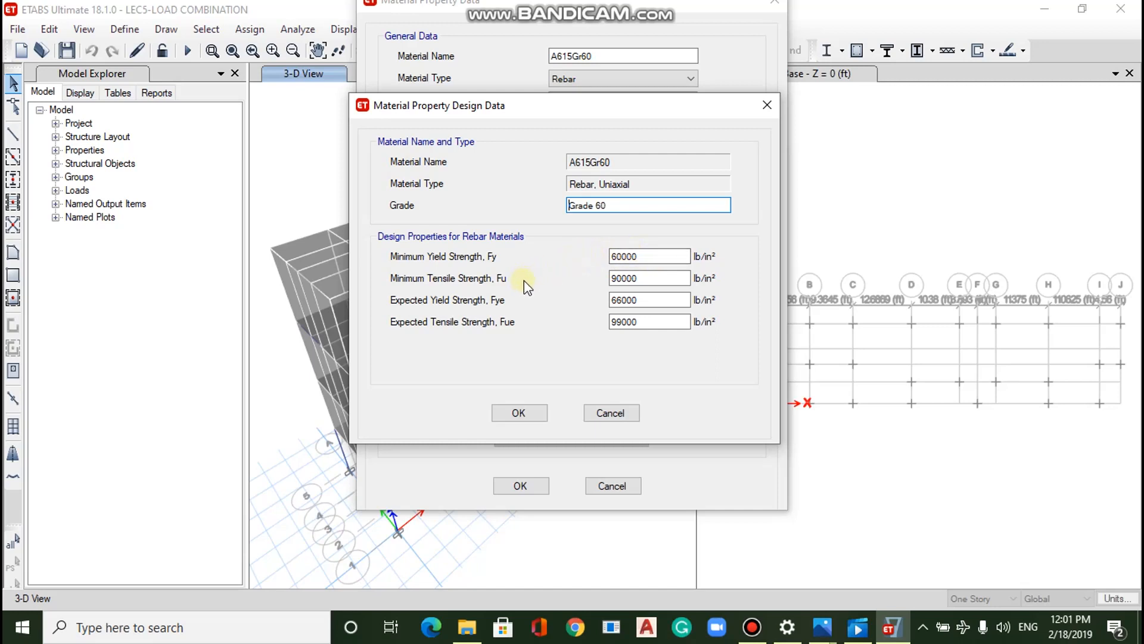
left_click(641, 280)
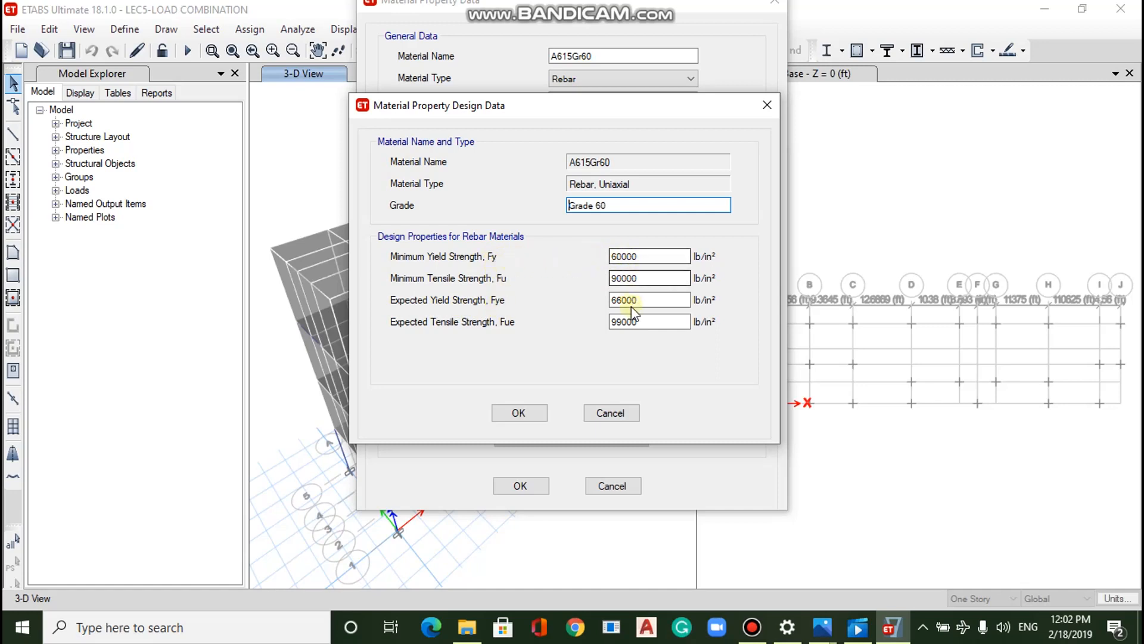
Set the A615Gr60 rebar's expected yield strength to 60000*1.1 and accept the material definitions.
left_click_drag(643, 301, 605, 302)
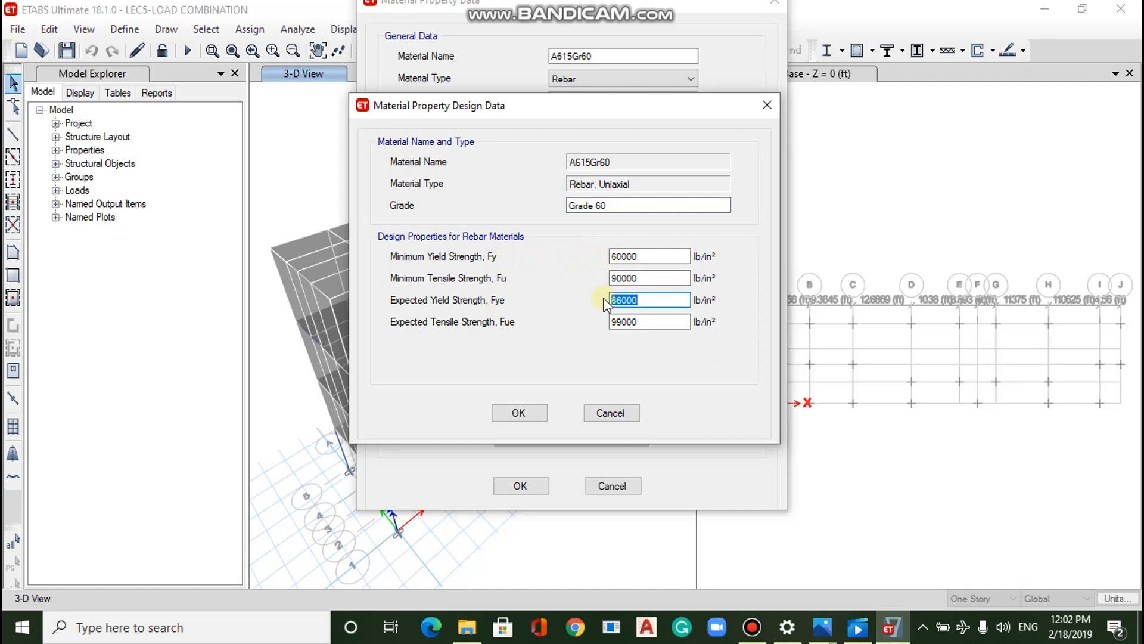
type("60000*1.1")
key("Return")
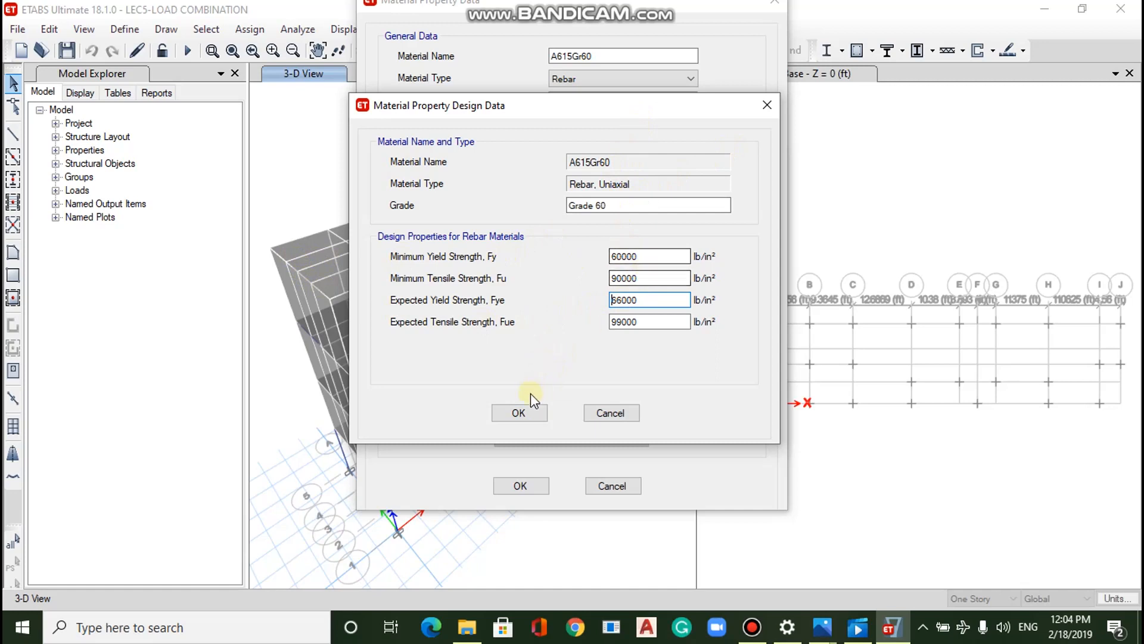
left_click(517, 414)
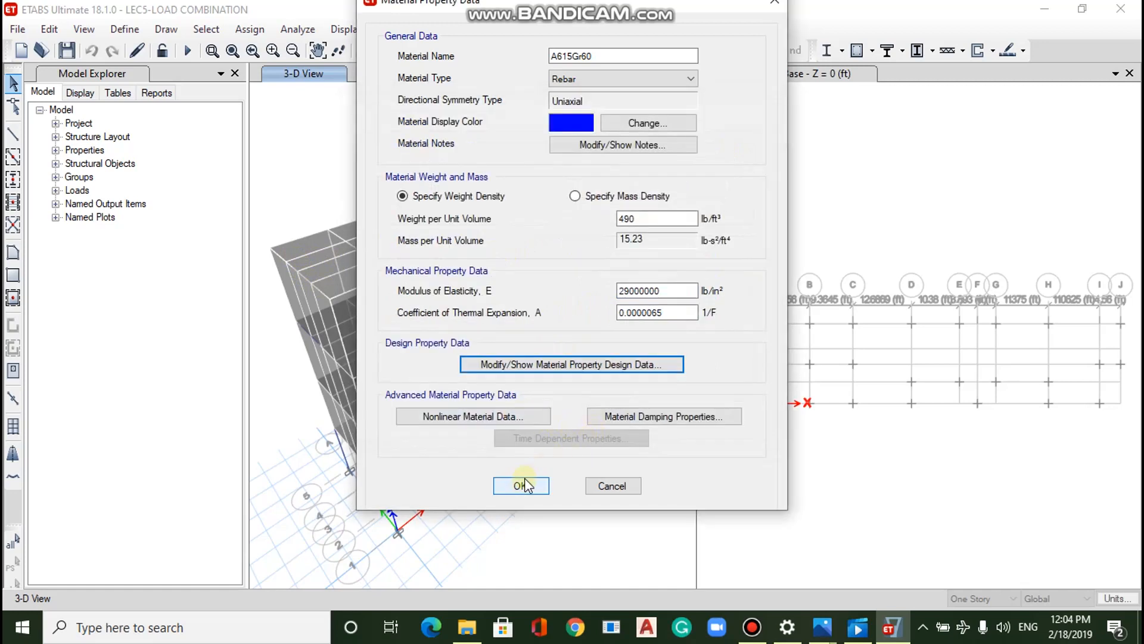
left_click(589, 63)
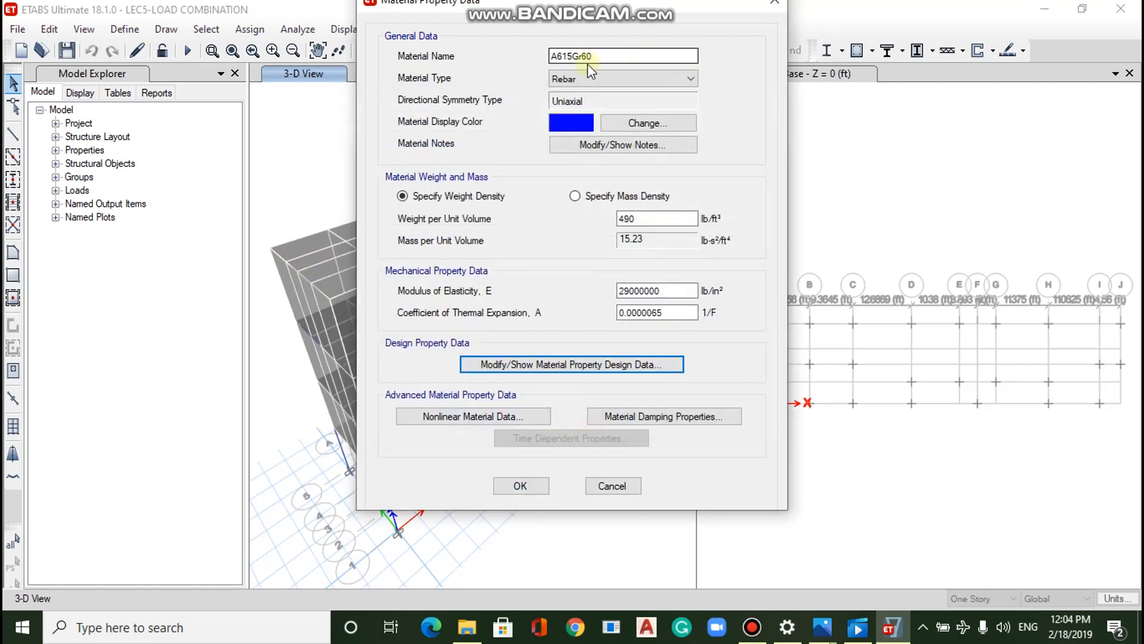
left_click(594, 58)
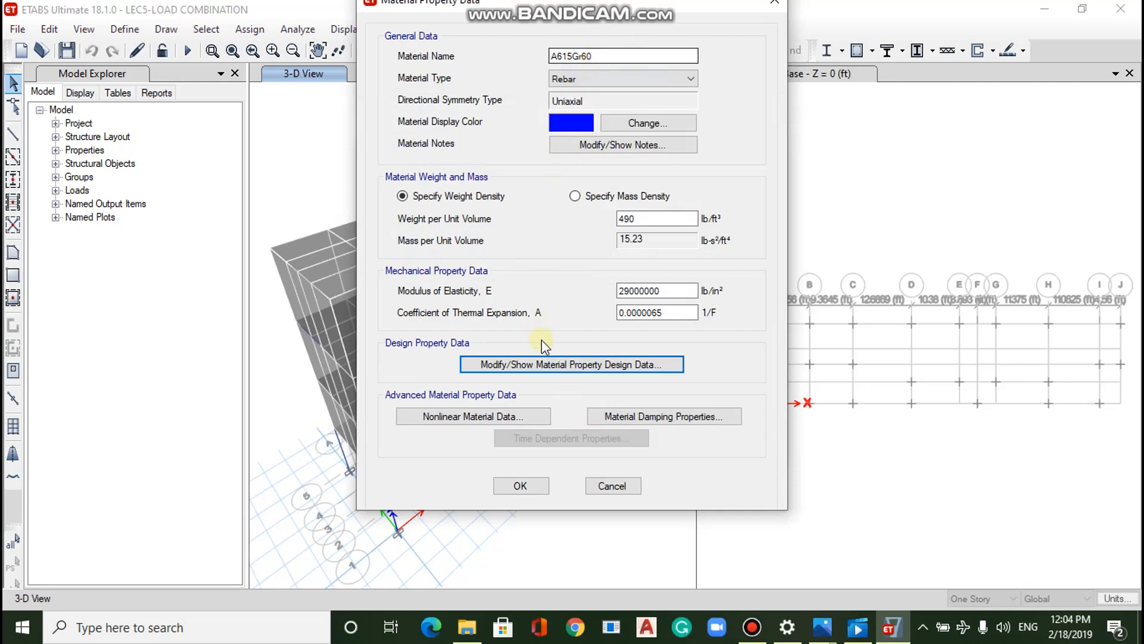
left_click(520, 485)
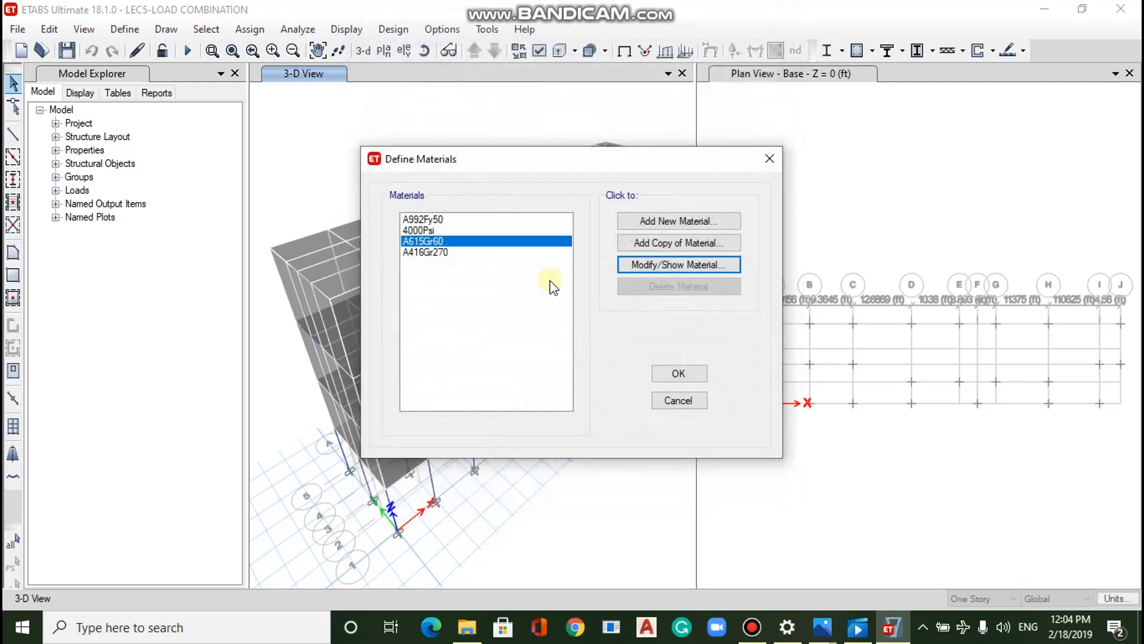
left_click(671, 373)
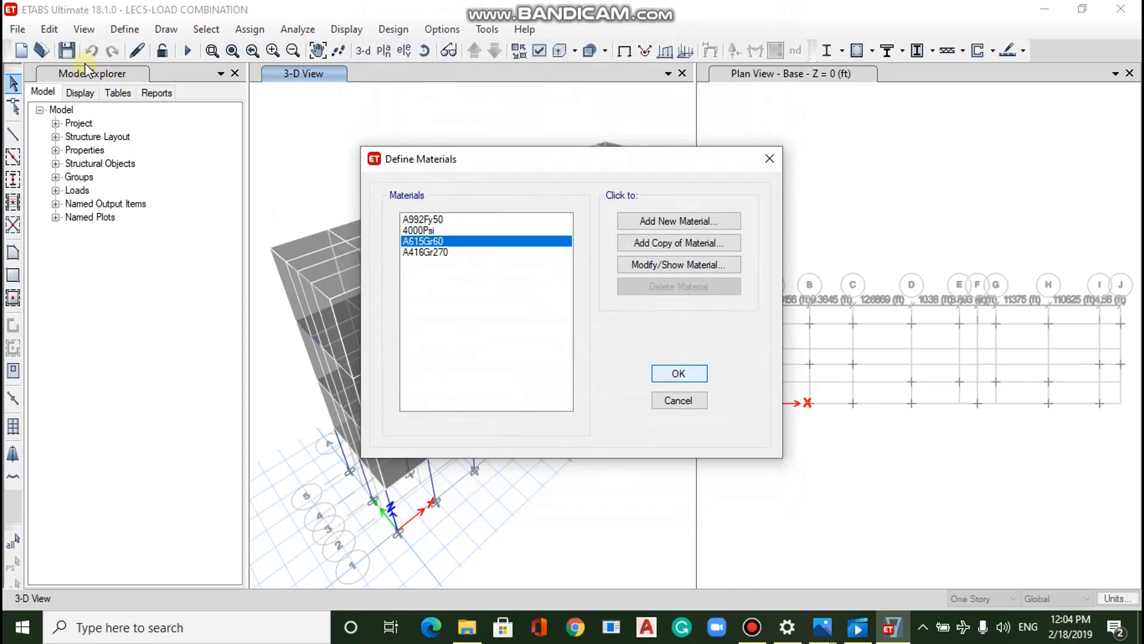
Review the BEAM 6" 18" frame section's material, dimensions and reinforcement data, including its longitudinal and confinement bar materials.
left_click(128, 30)
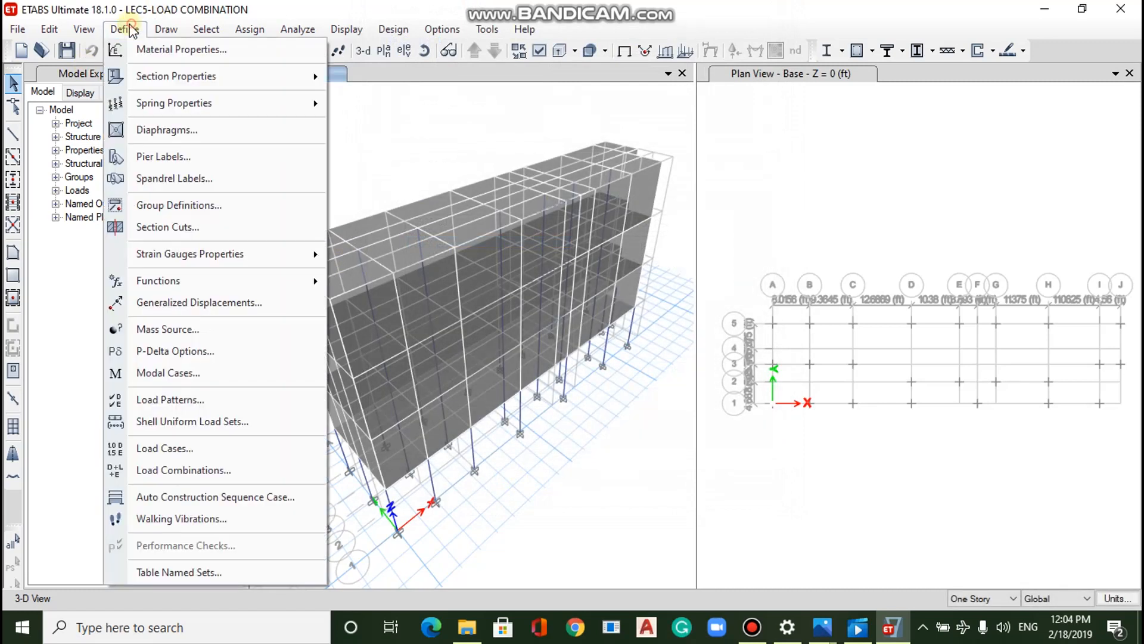
mouse_move(298, 103)
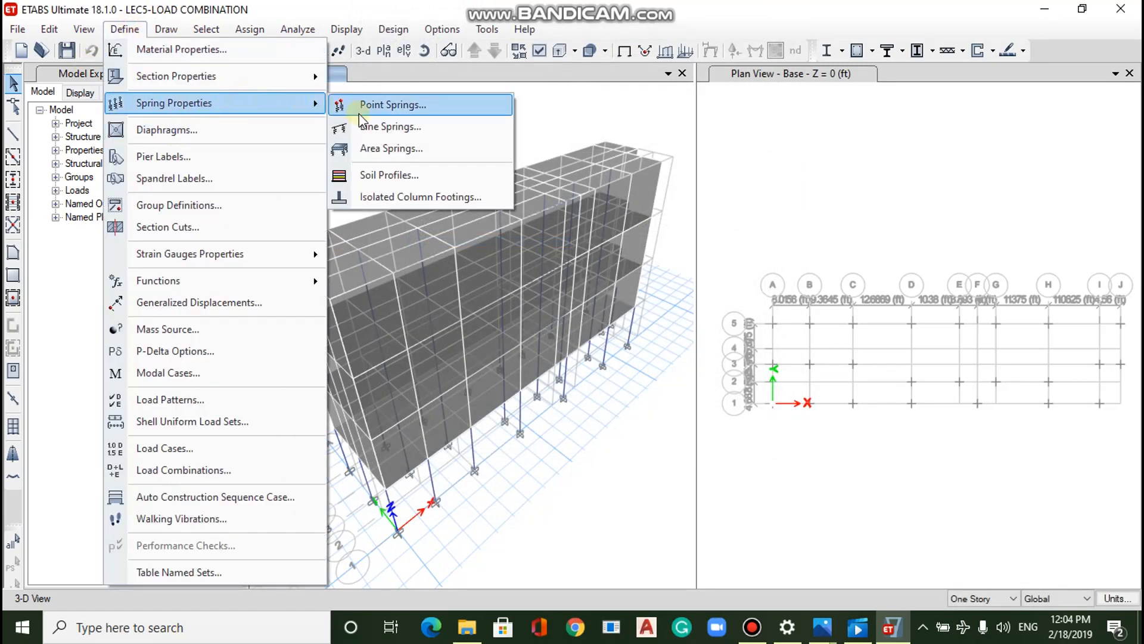
mouse_move(306, 82)
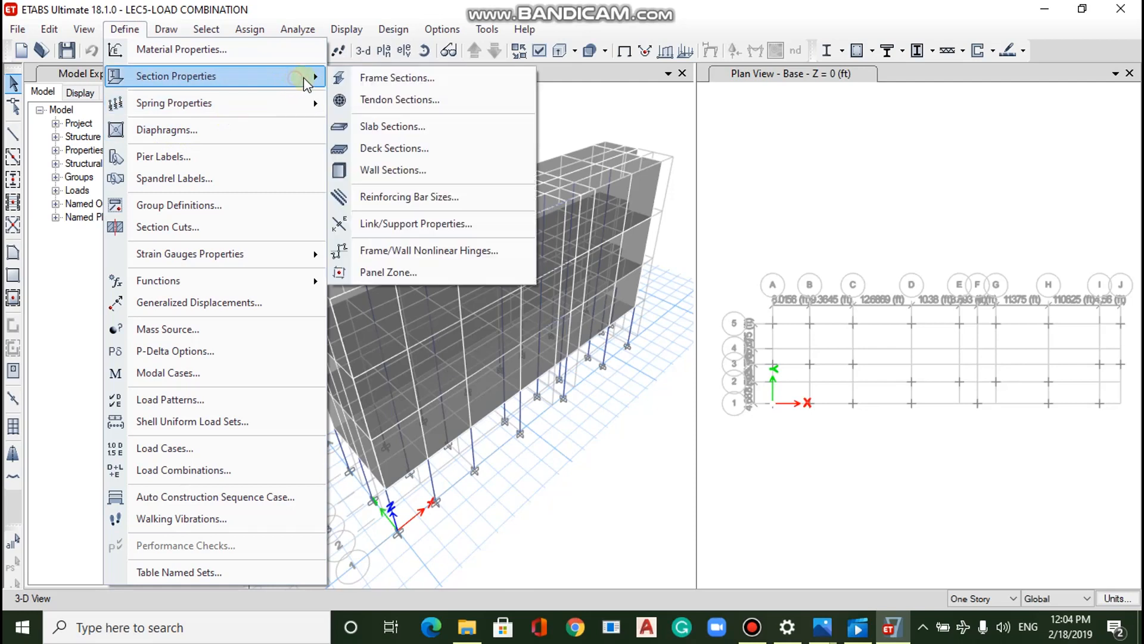
left_click(370, 78)
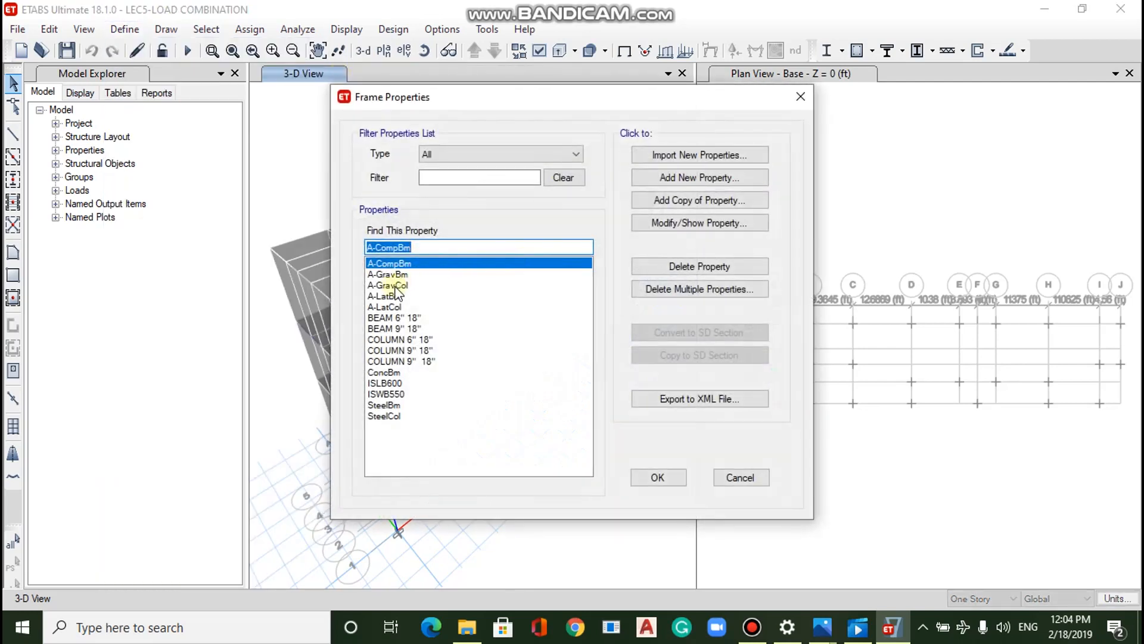
left_click(413, 319)
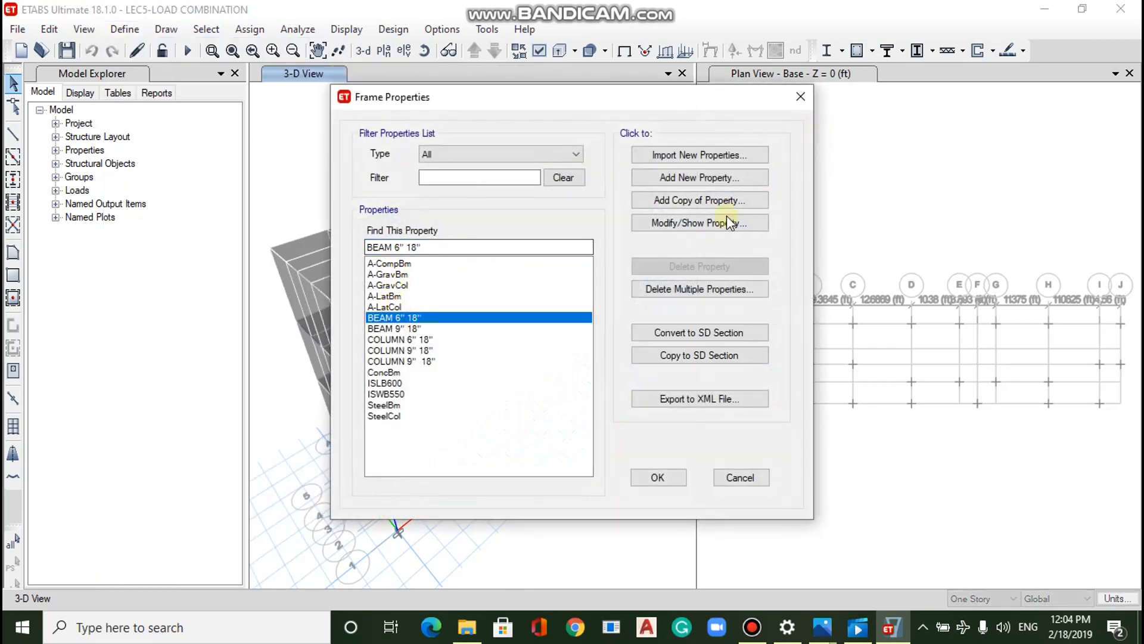
left_click(700, 229)
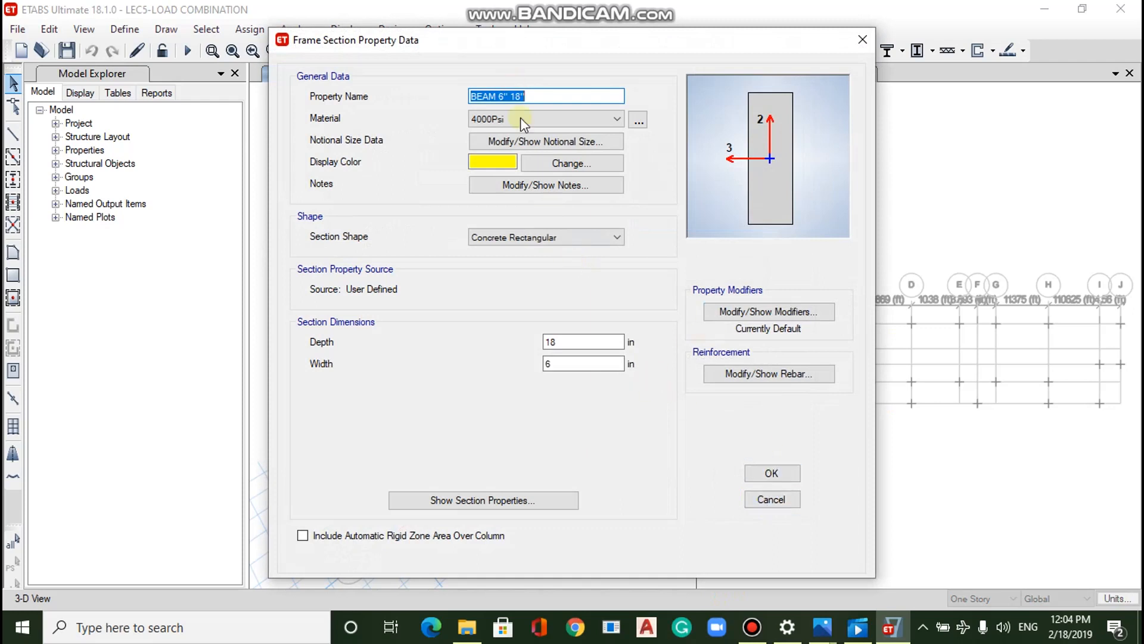
left_click(764, 375)
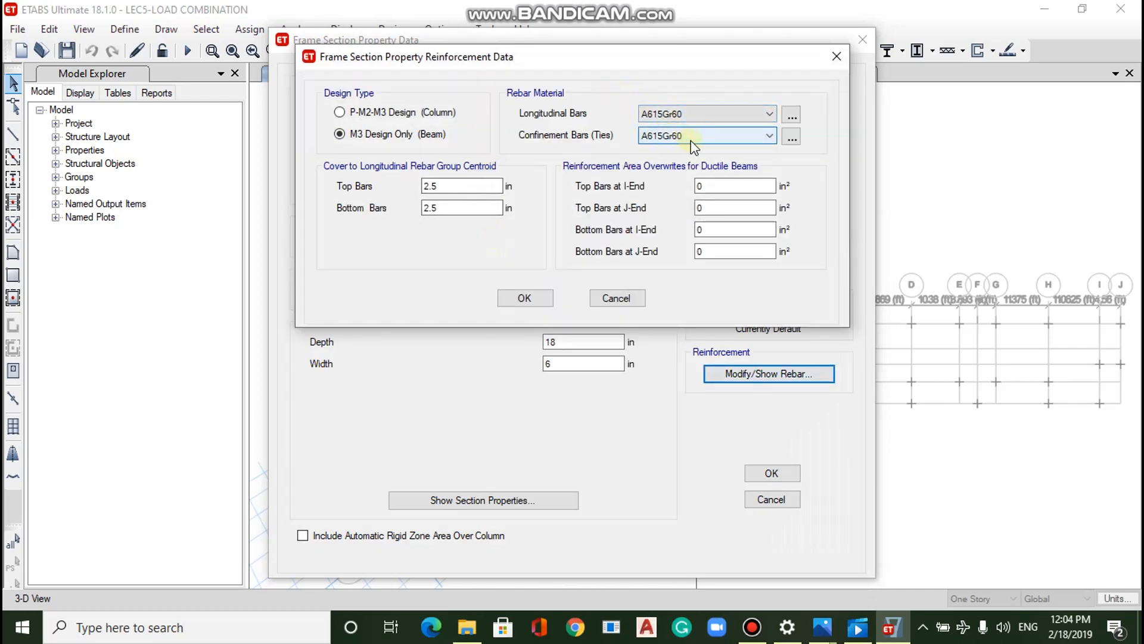
left_click(540, 297)
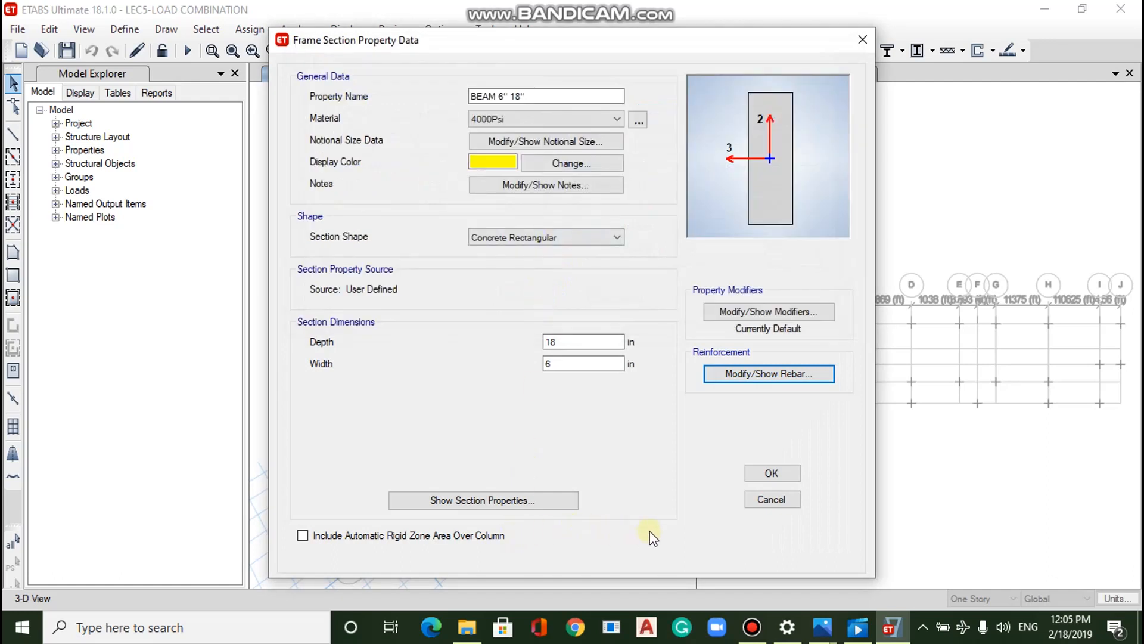
Review the COLUMN 9" 18" frame section's reinforcement data, including the rebar material for its longitudinal bars.
left_click(749, 500)
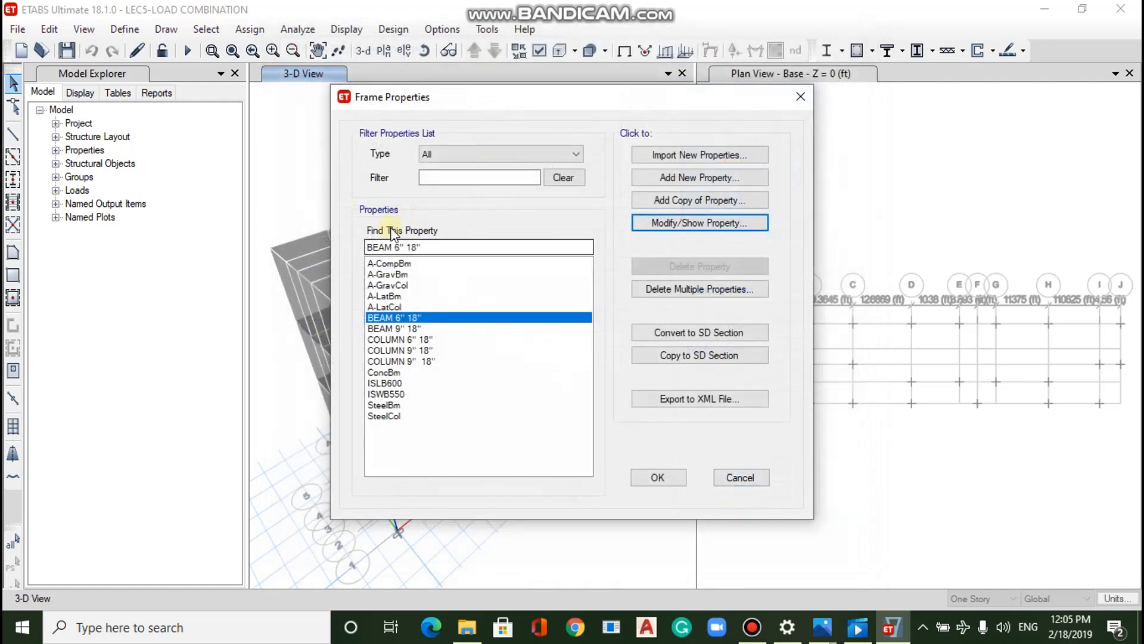
left_click(392, 361)
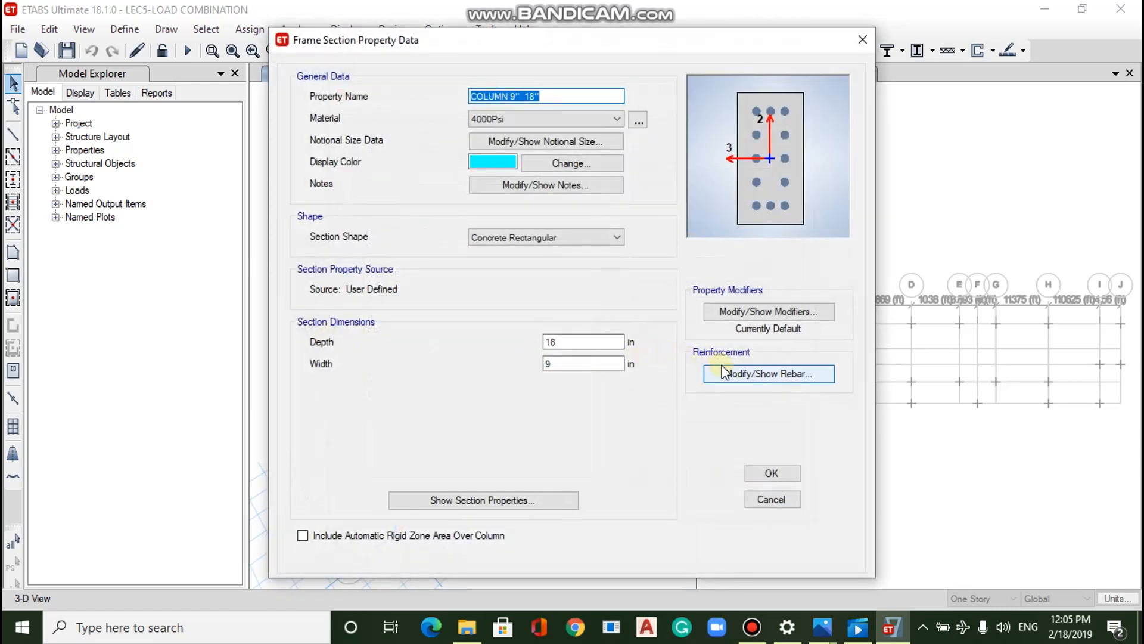
left_click(725, 371)
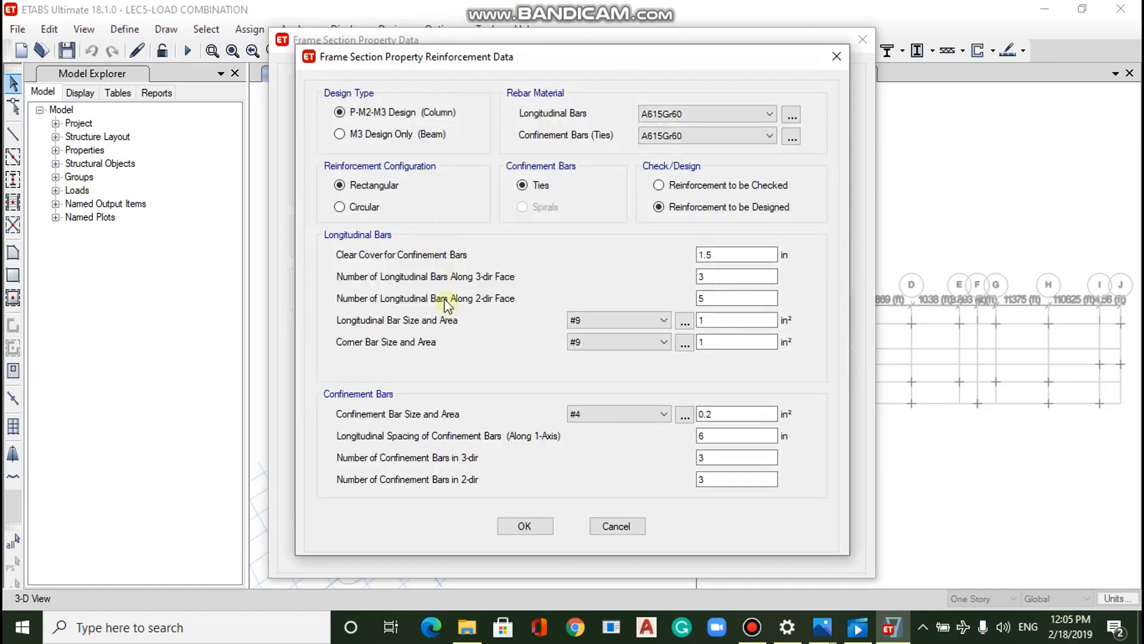
left_click(730, 114)
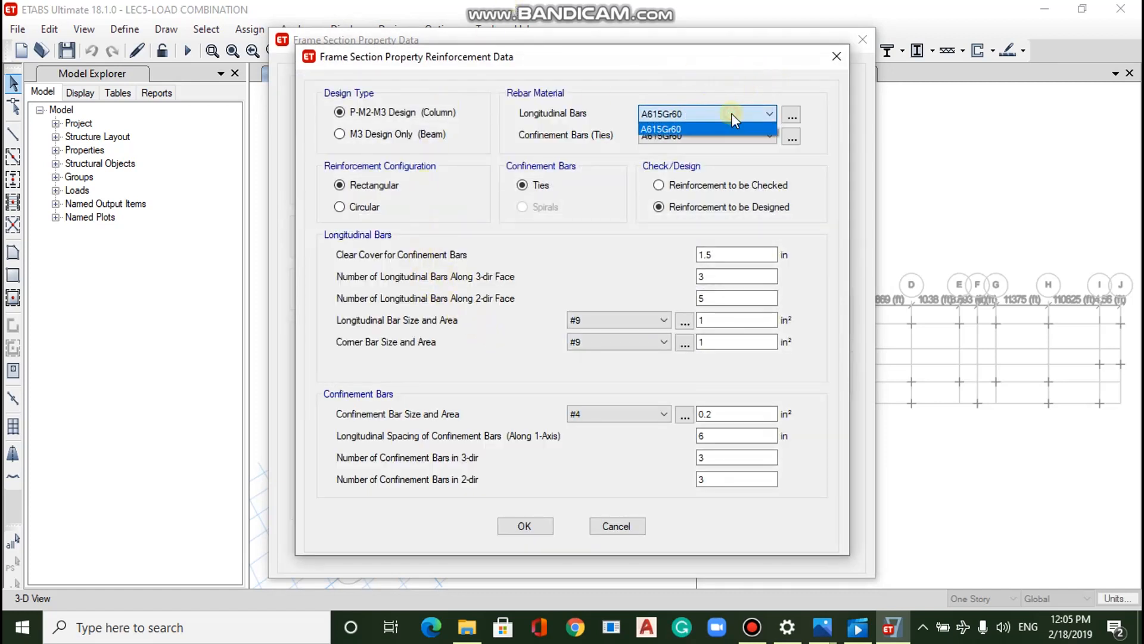
left_click(717, 116)
Check the defined materials available for the column's longitudinal bars, then close the material and frame section definitions.
left_click(792, 114)
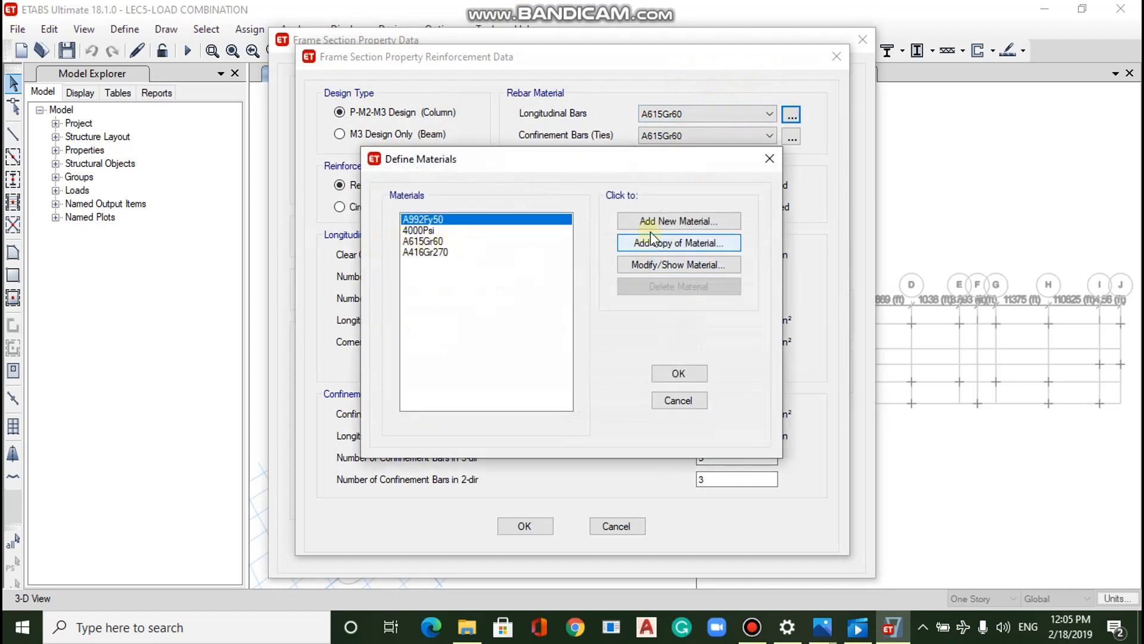
left_click(448, 253)
left_click(448, 231)
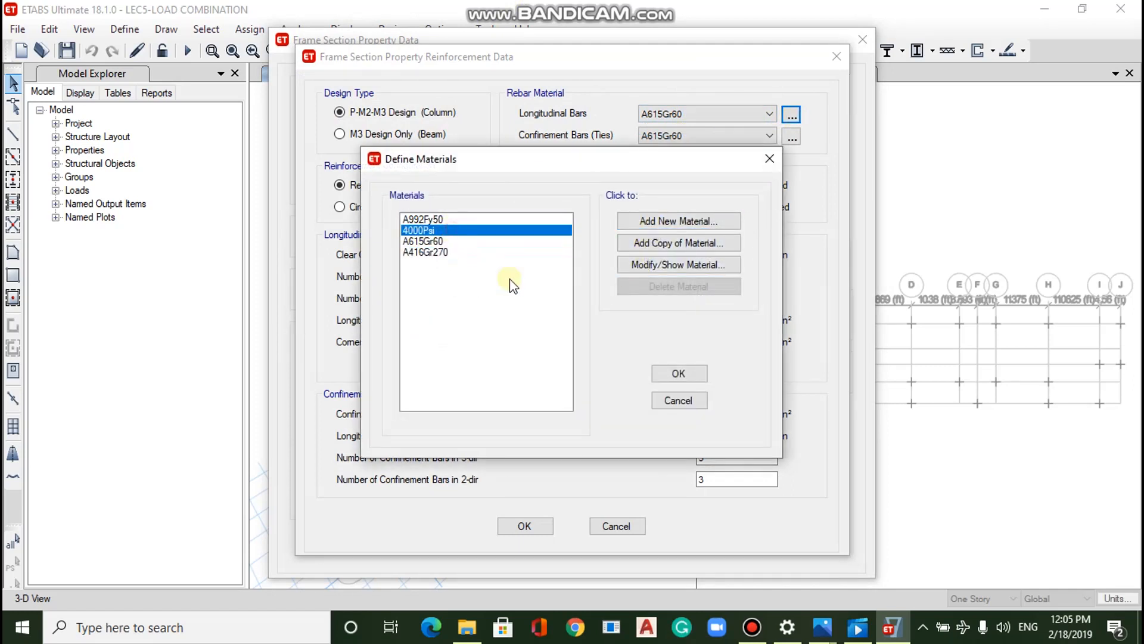
left_click(677, 400)
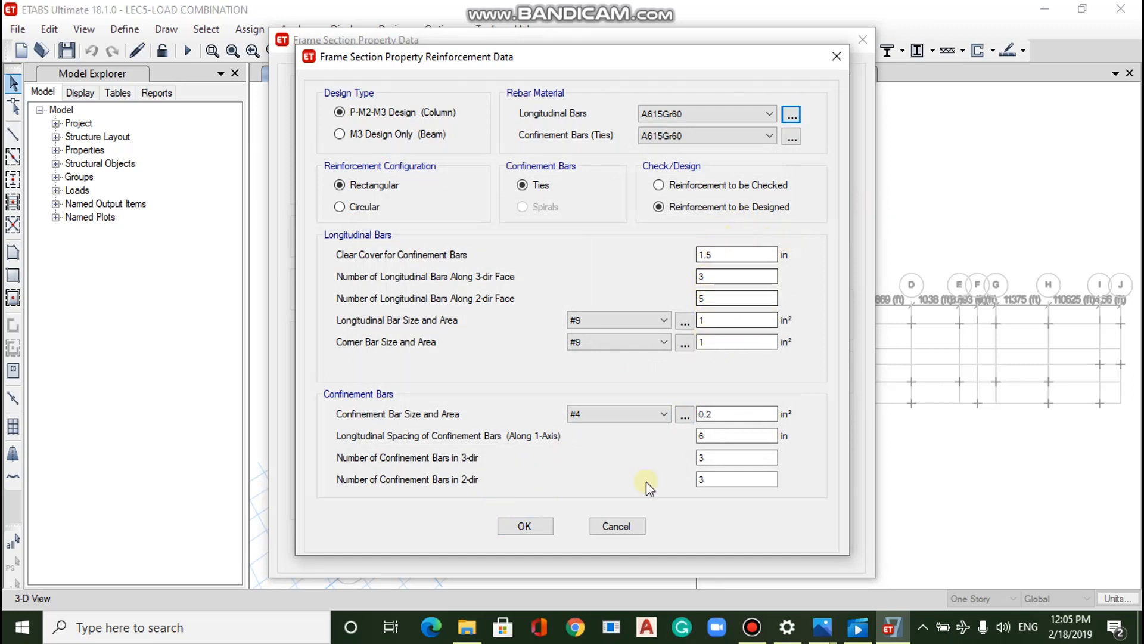
left_click(525, 527)
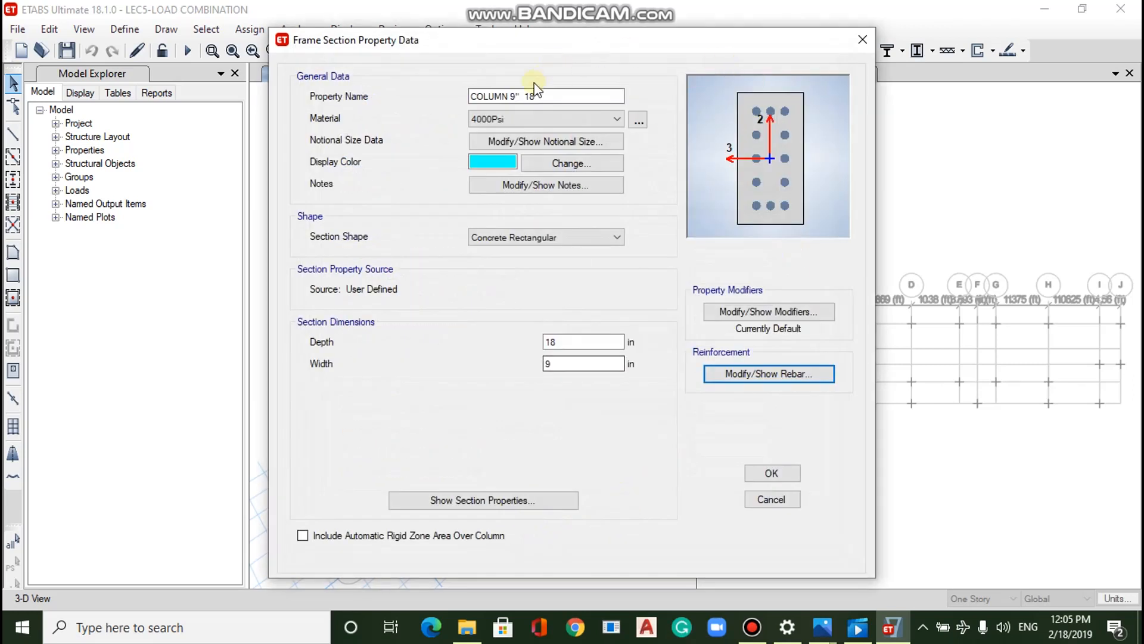
left_click(756, 471)
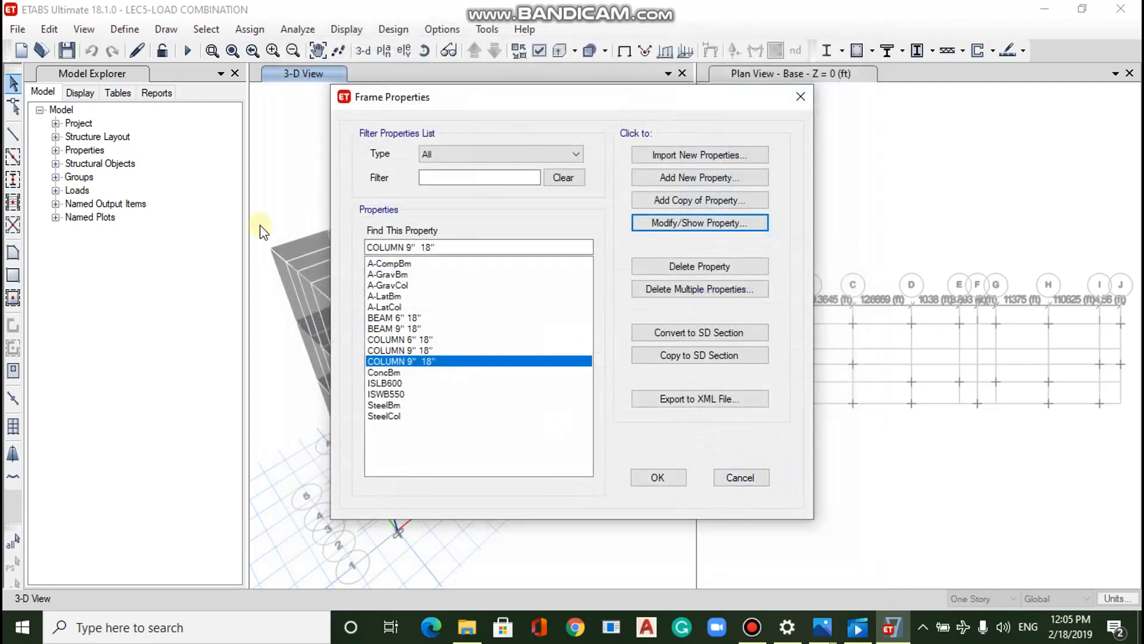
left_click(655, 480)
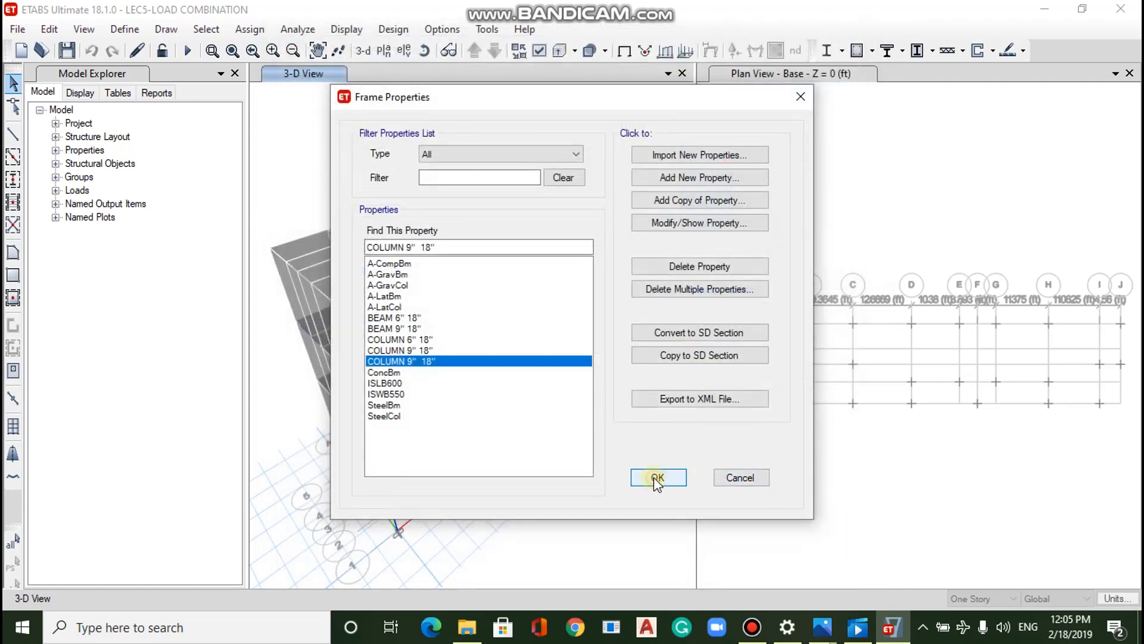
key("Return")
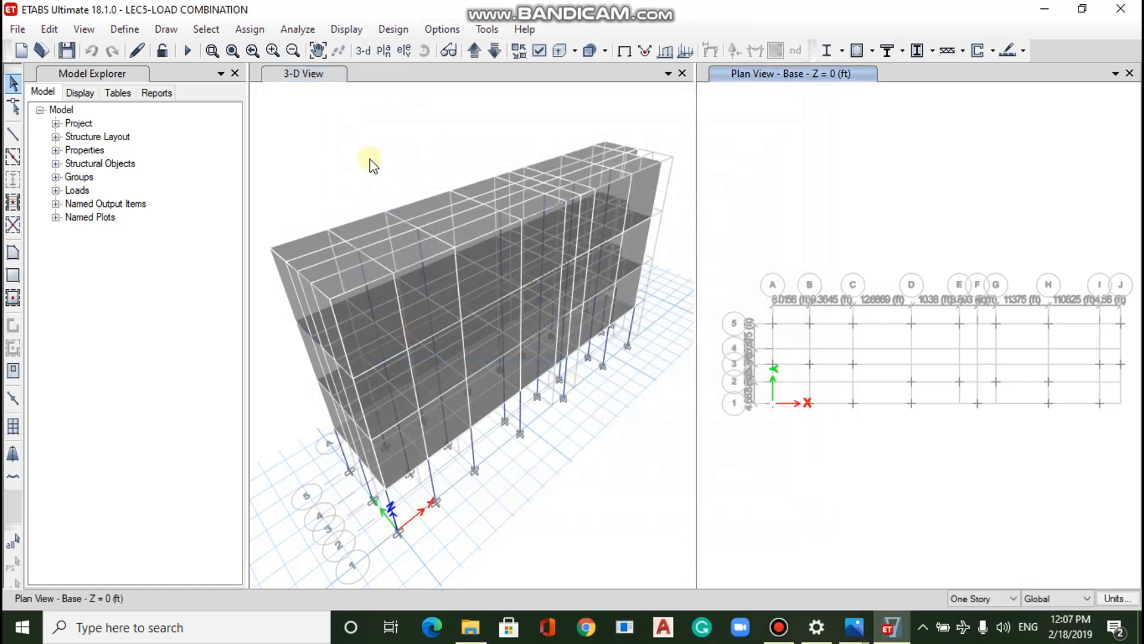
Clear all reinforcing bar sizes and load the common SI bar set in their place.
left_click(166, 29)
mouse_move(133, 34)
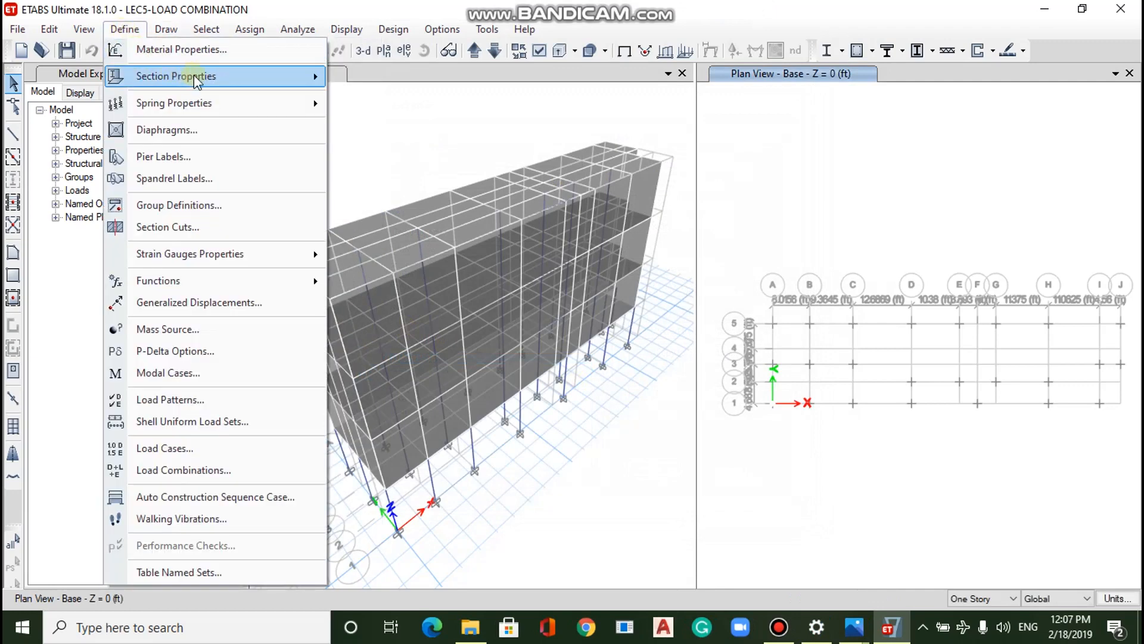
mouse_move(263, 76)
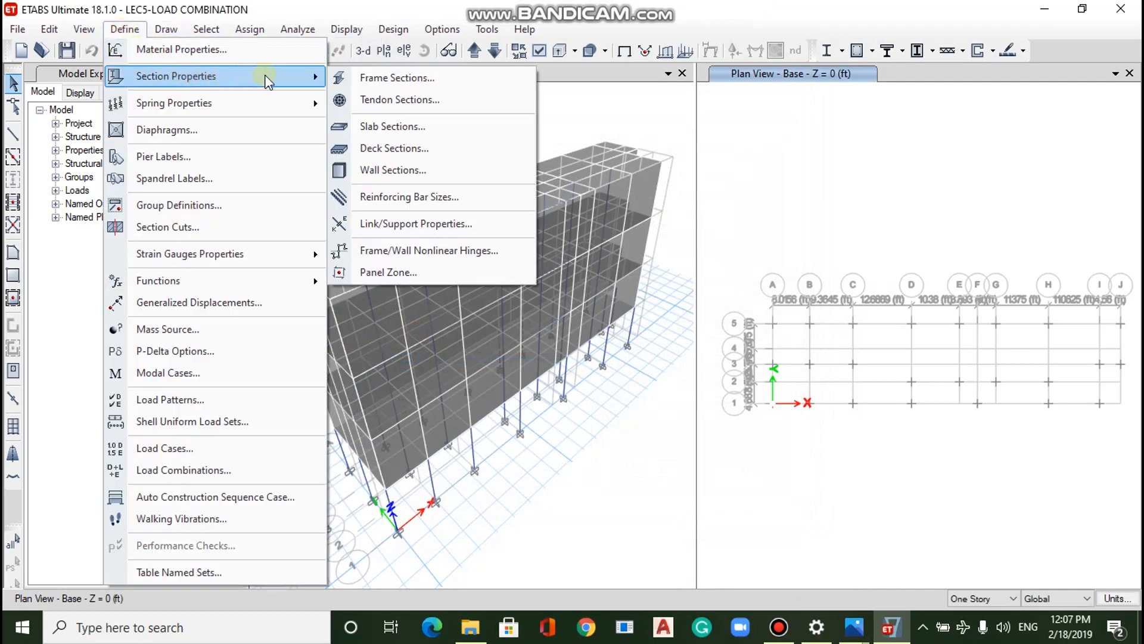
left_click(410, 194)
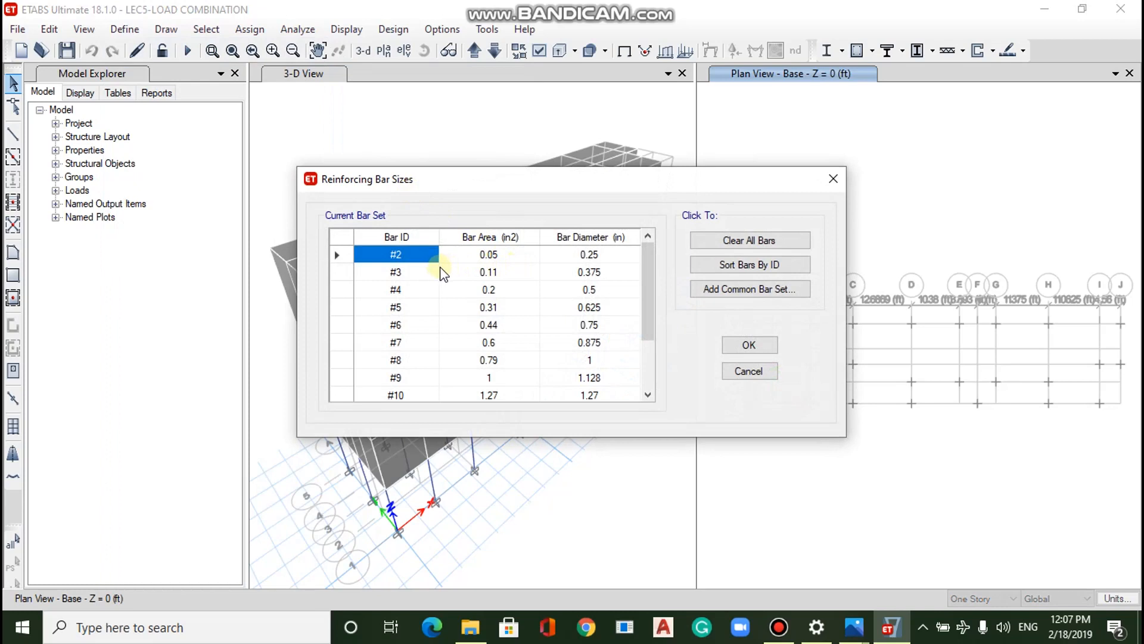
left_click(764, 240)
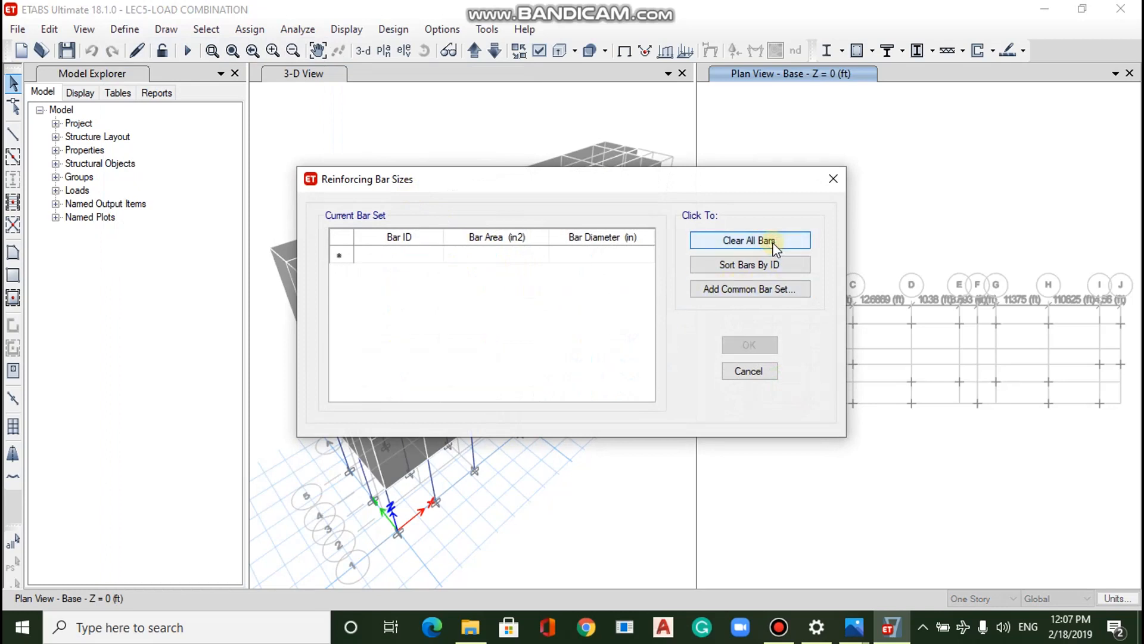
left_click(756, 289)
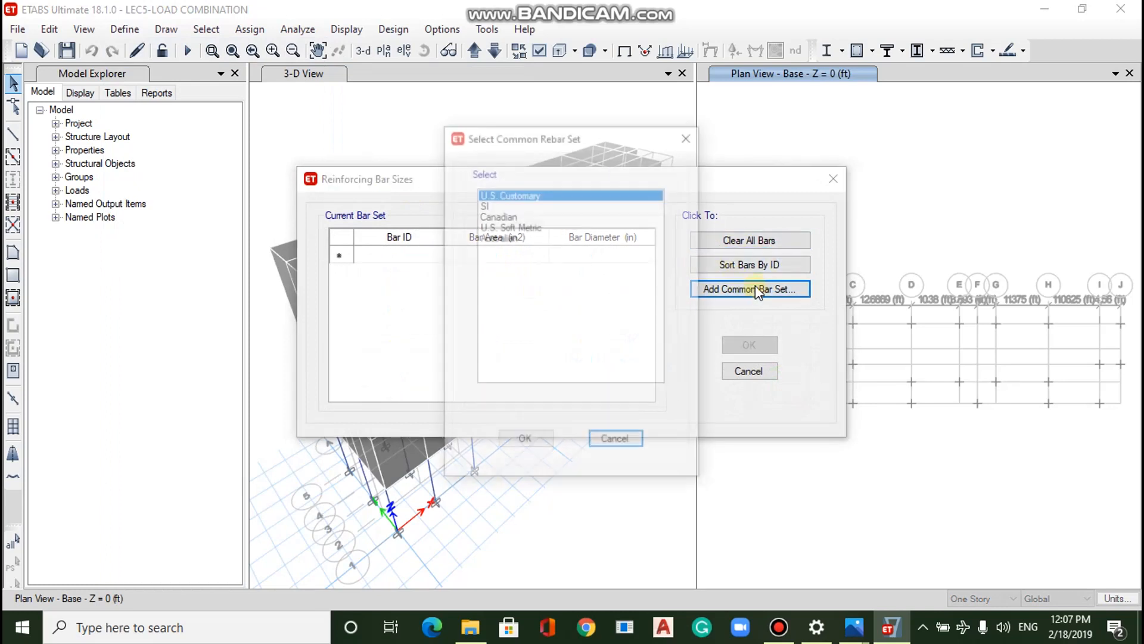
left_click(502, 206)
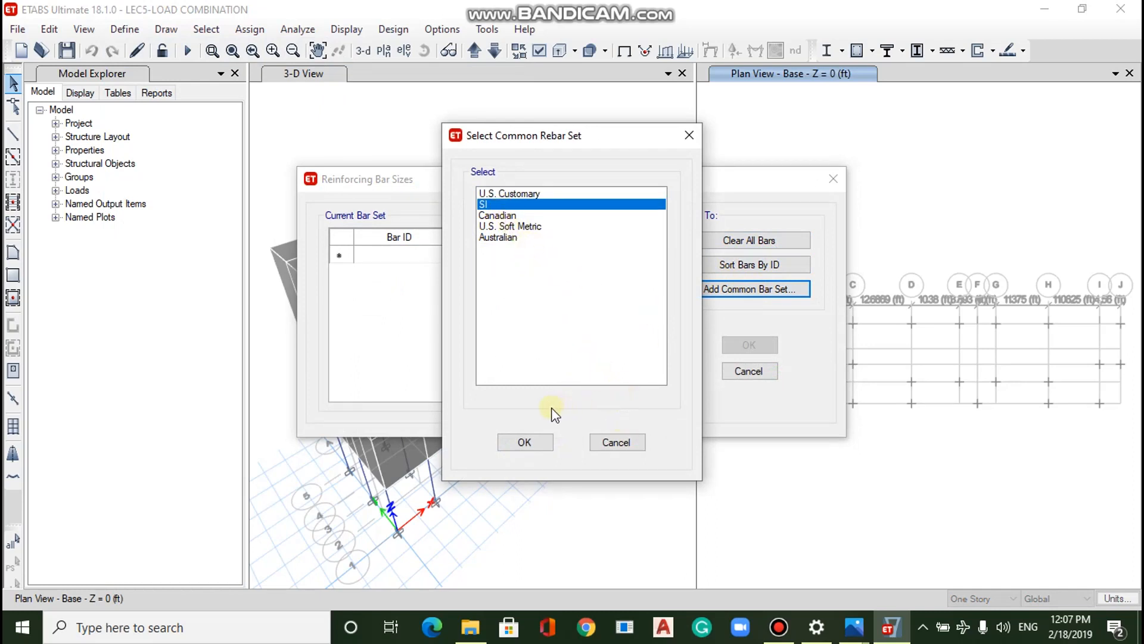
left_click(527, 441)
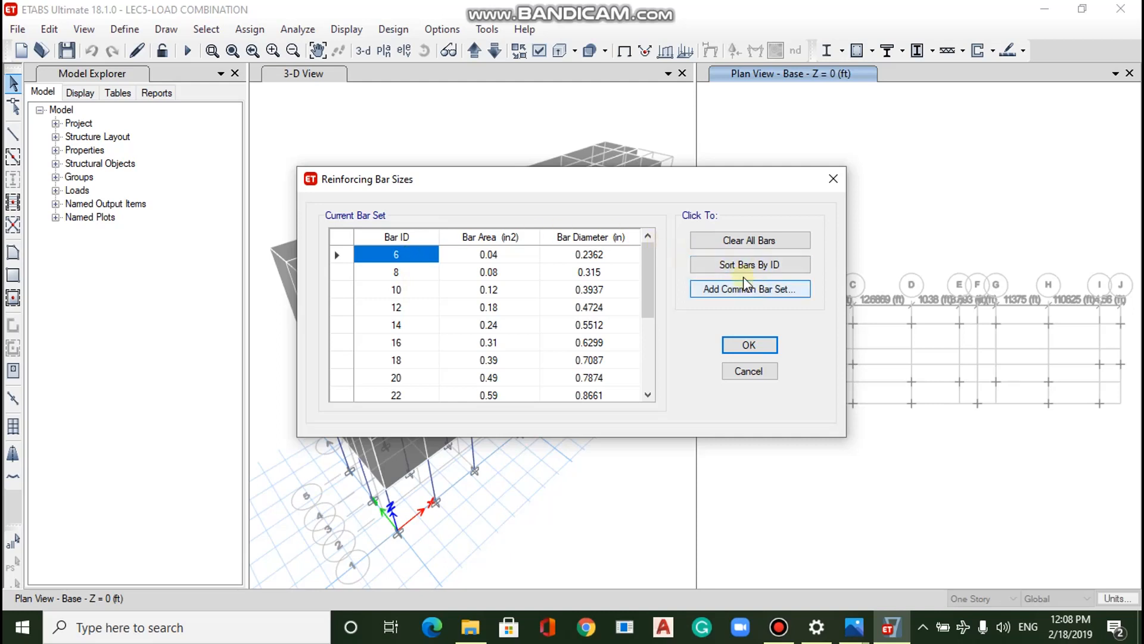
Delete bar sizes 6, 14, 18 and 22 from the bar set and re-enter 25 as the ID of the 0.9843 in diameter bar.
left_click(345, 255)
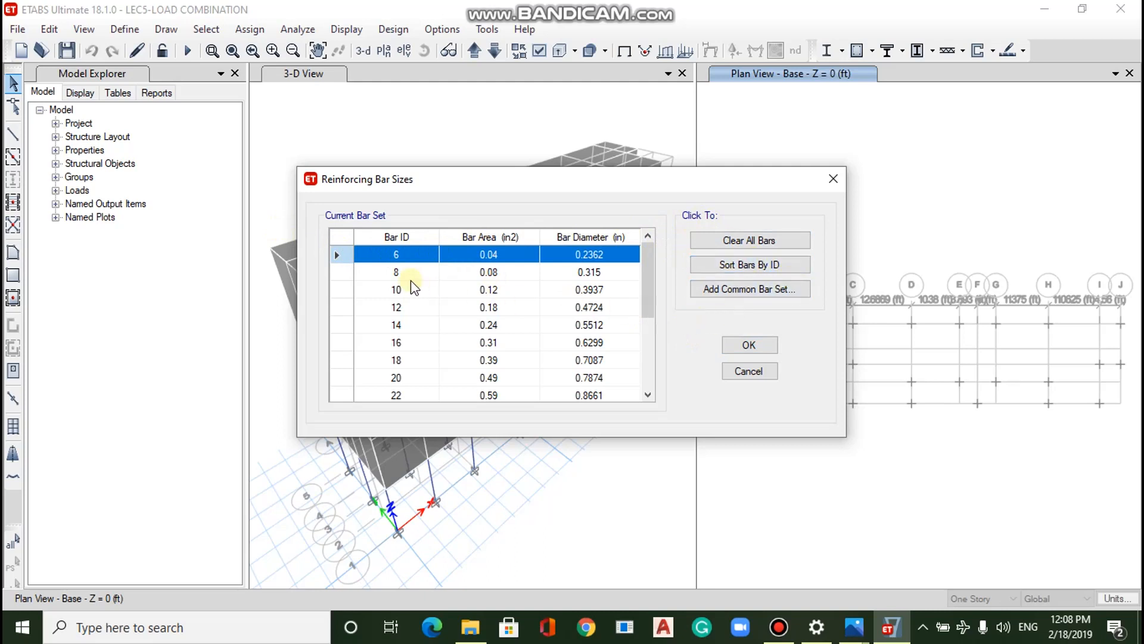
key("Delete")
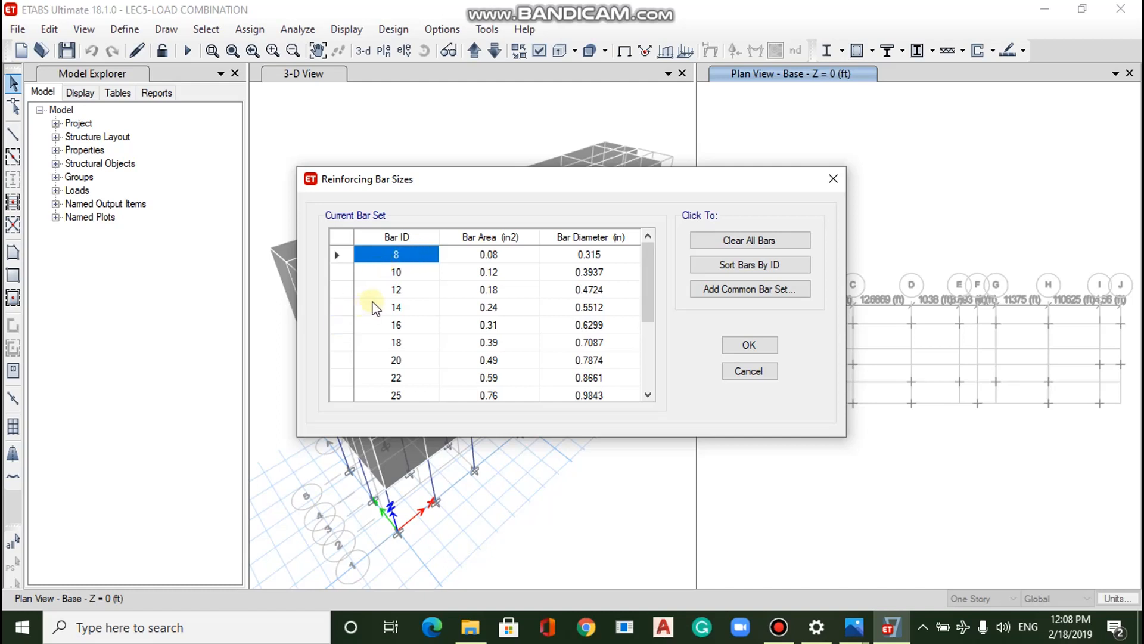
left_click(341, 307)
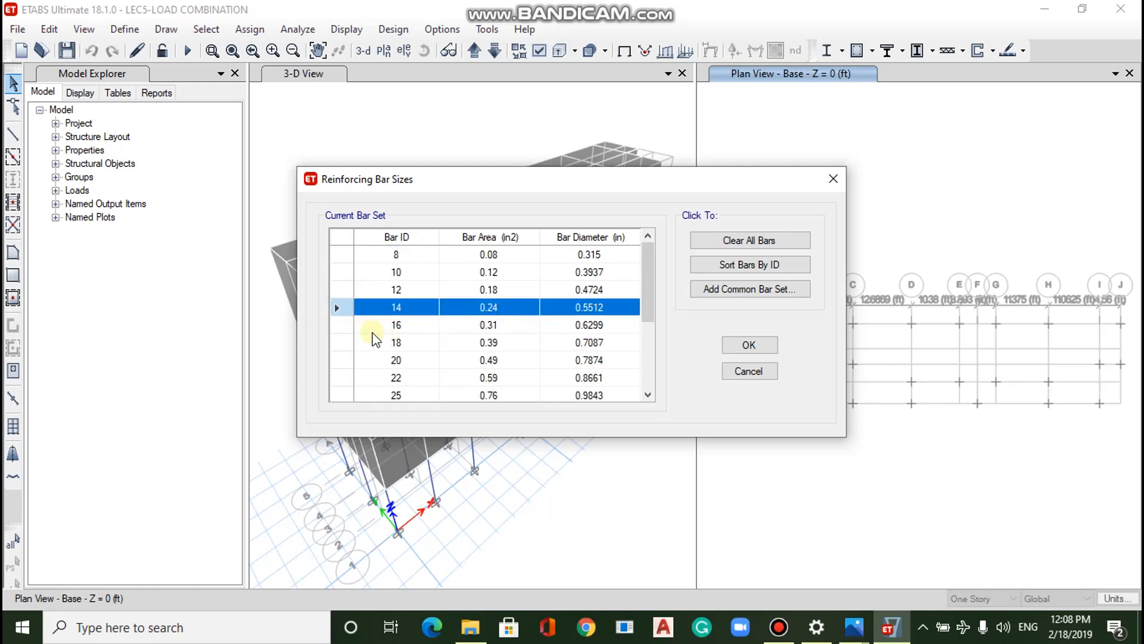
left_click(343, 343, "ctrl")
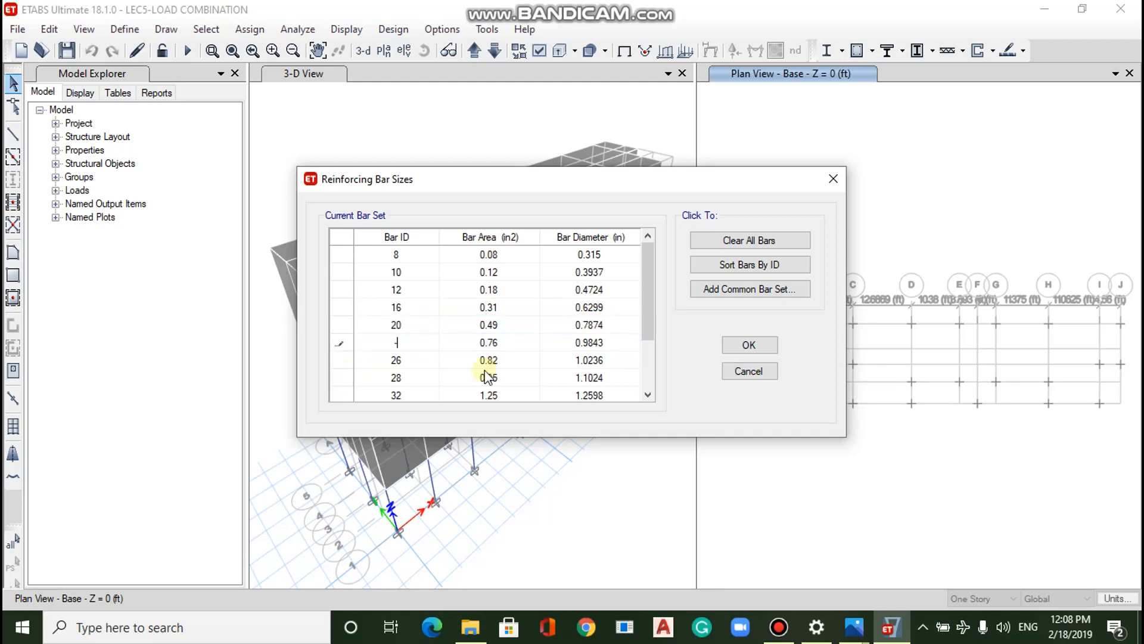
type("25")
left_click(530, 362)
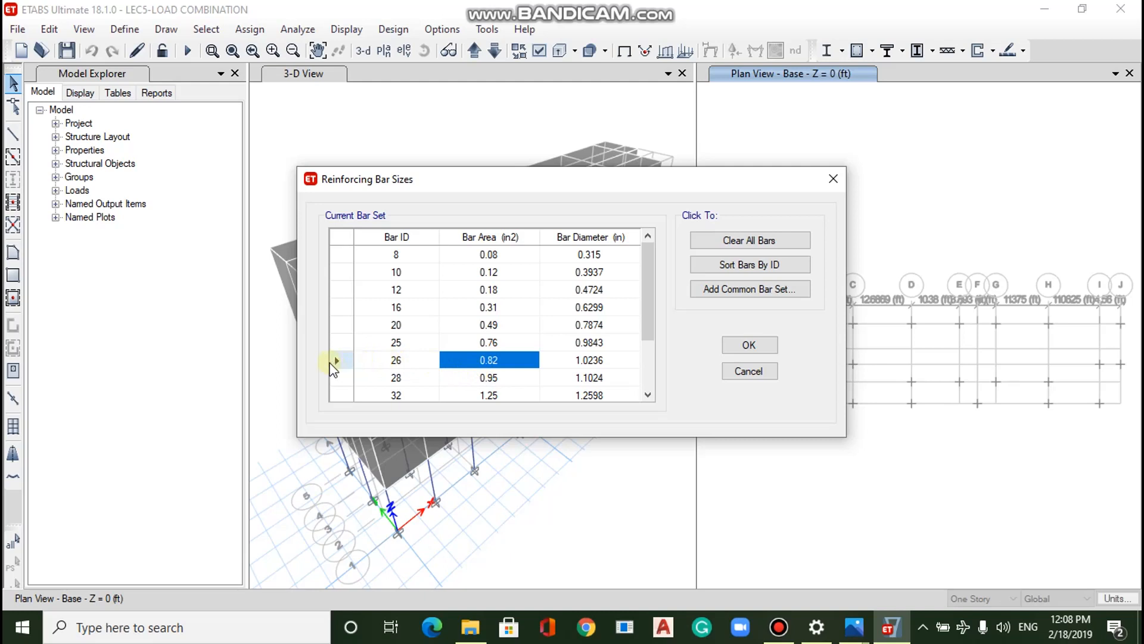
Delete bar sizes 26, 40 and 50 from the reinforcing bar set and accept the bar set.
left_click(340, 360)
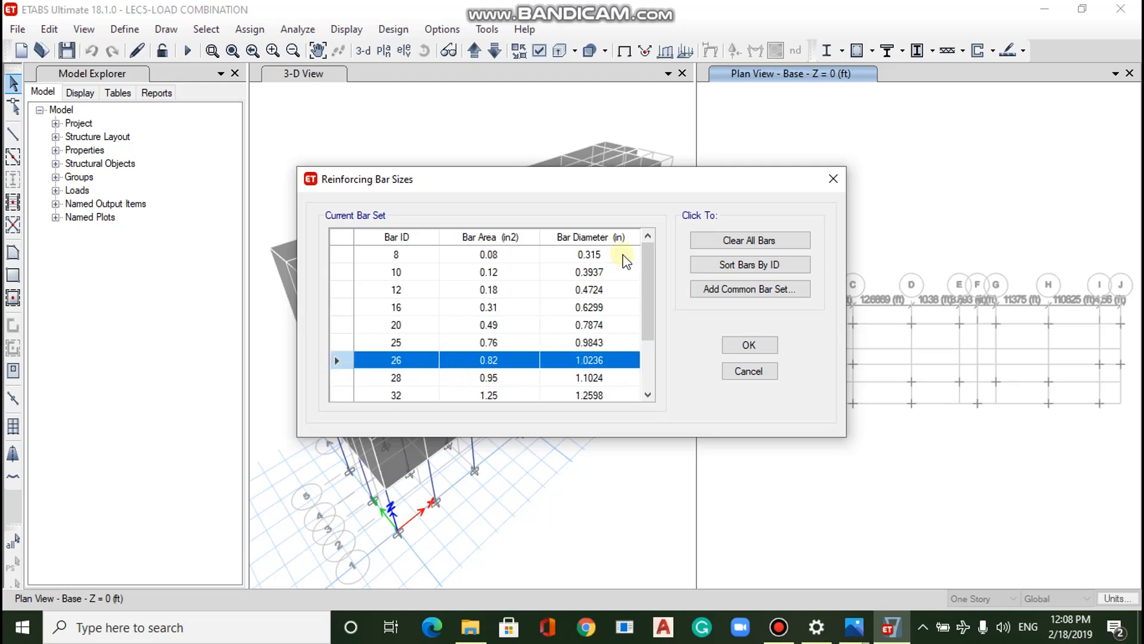
scroll(649, 298, "down", 2)
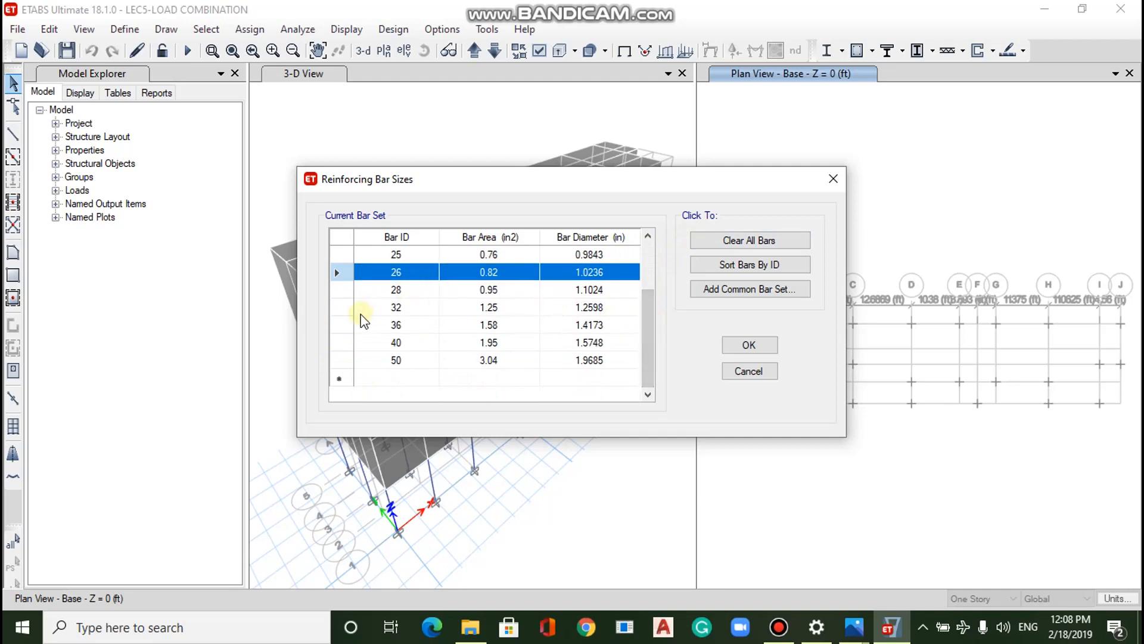
left_click(342, 343, "ctrl")
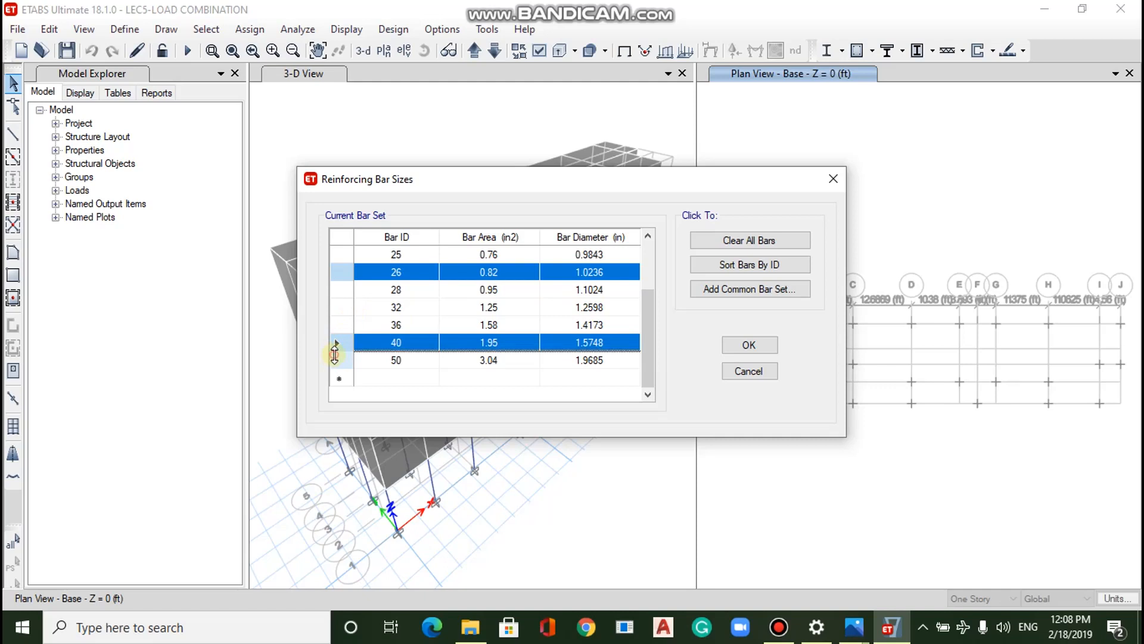
left_click(336, 360, "ctrl")
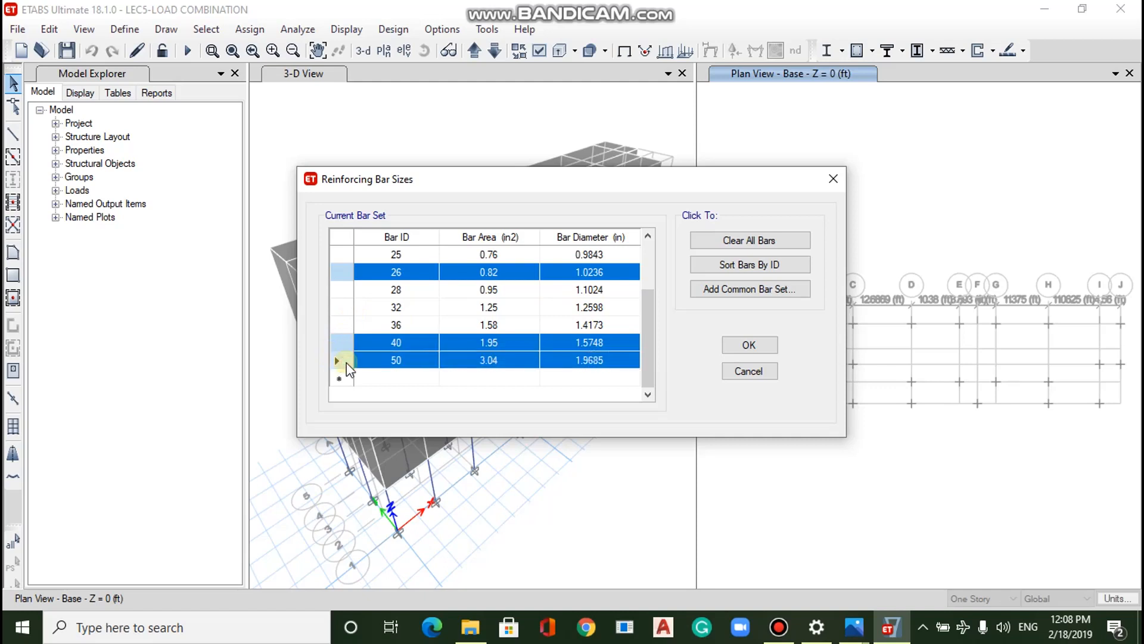
key("Delete")
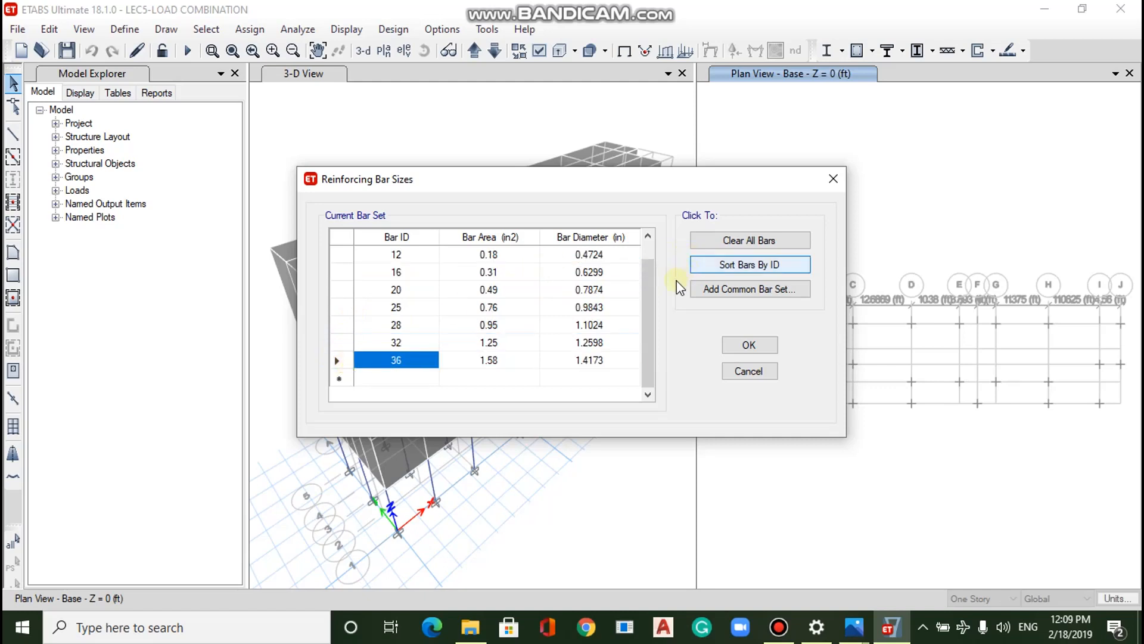
left_click_drag(651, 294, 642, 257)
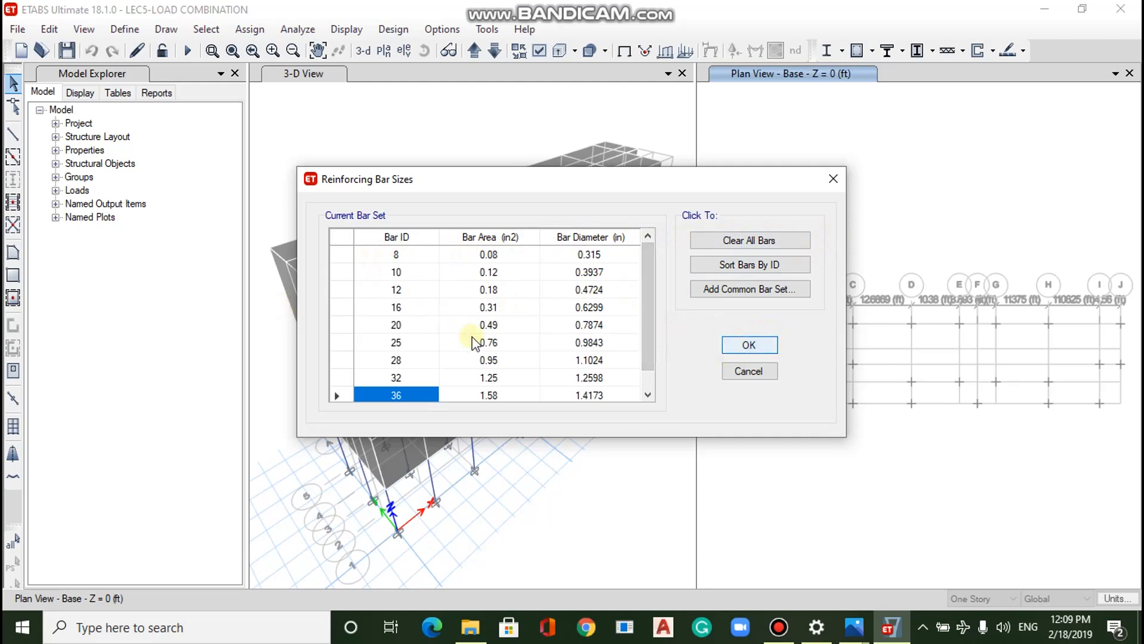
key("Return")
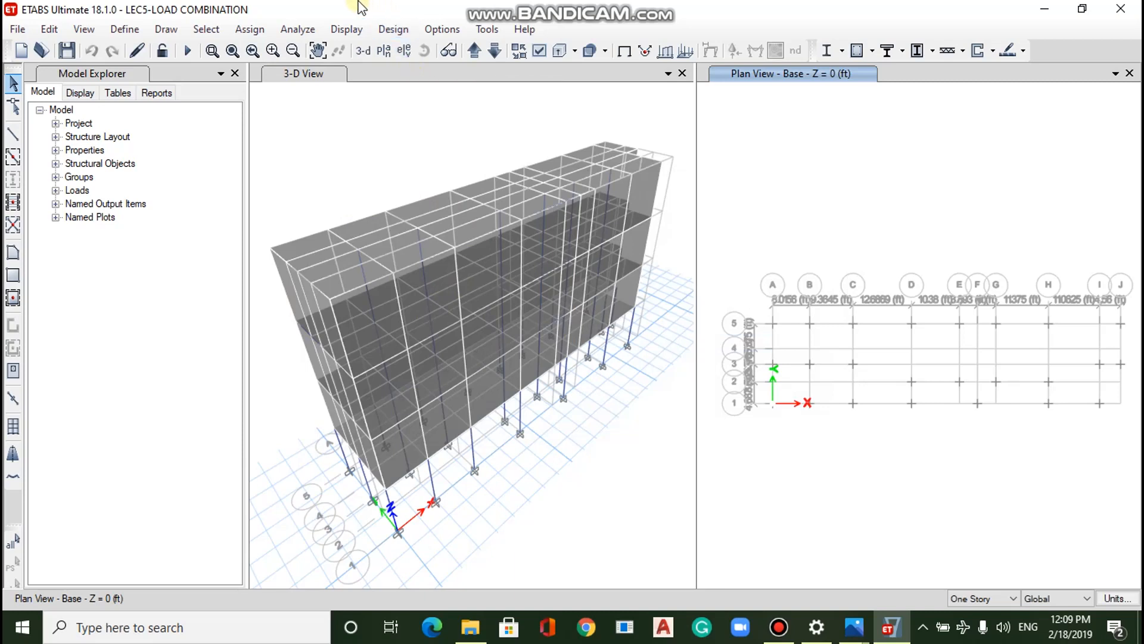
Add all listed load combinations to the strength design combinations for concrete frame design and accept the selection.
left_click(384, 30)
mouse_move(415, 73)
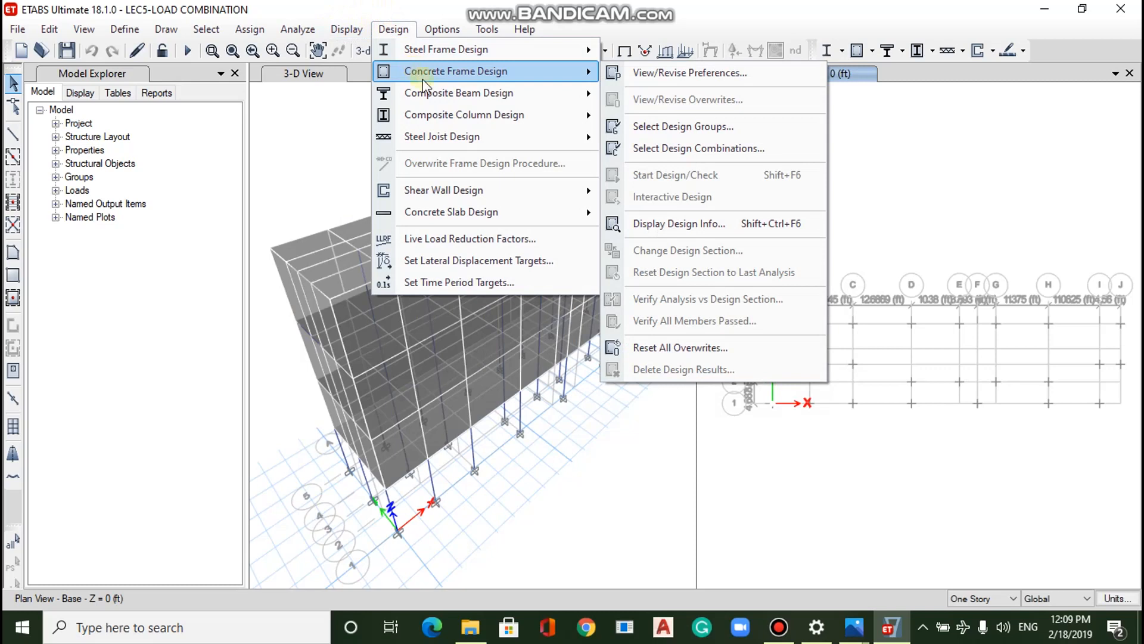
mouse_move(523, 214)
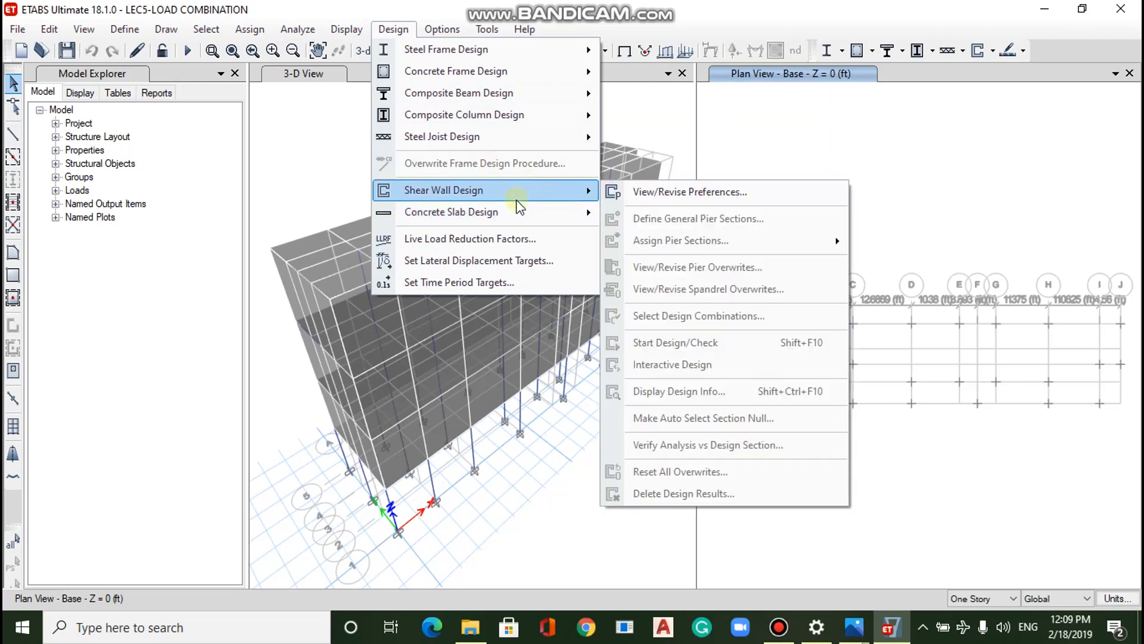
mouse_move(553, 70)
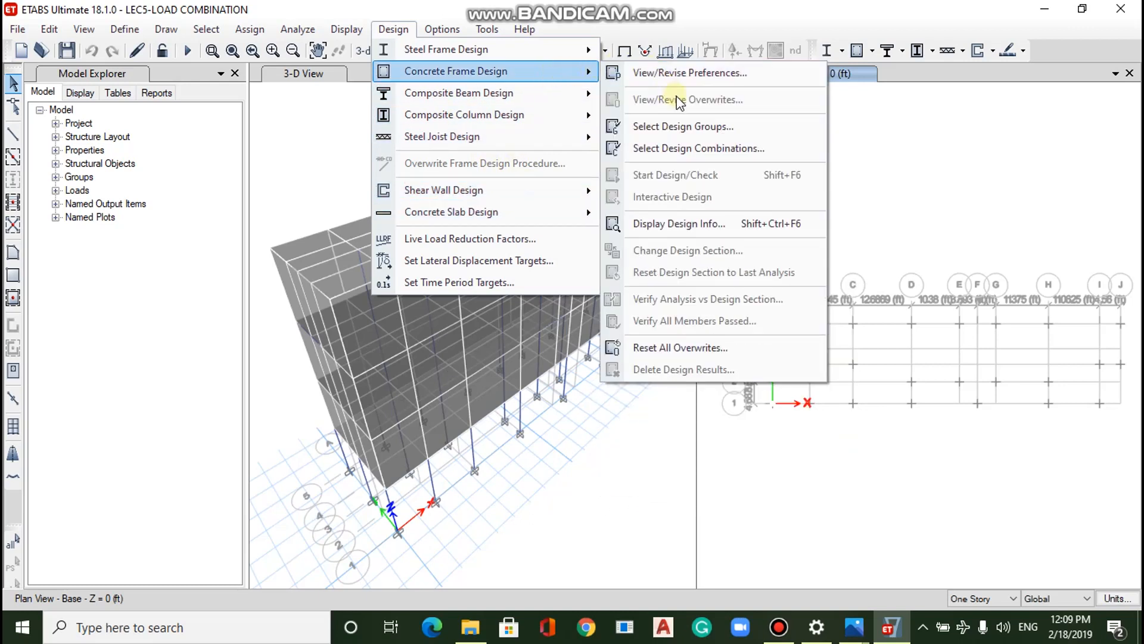
left_click(705, 148)
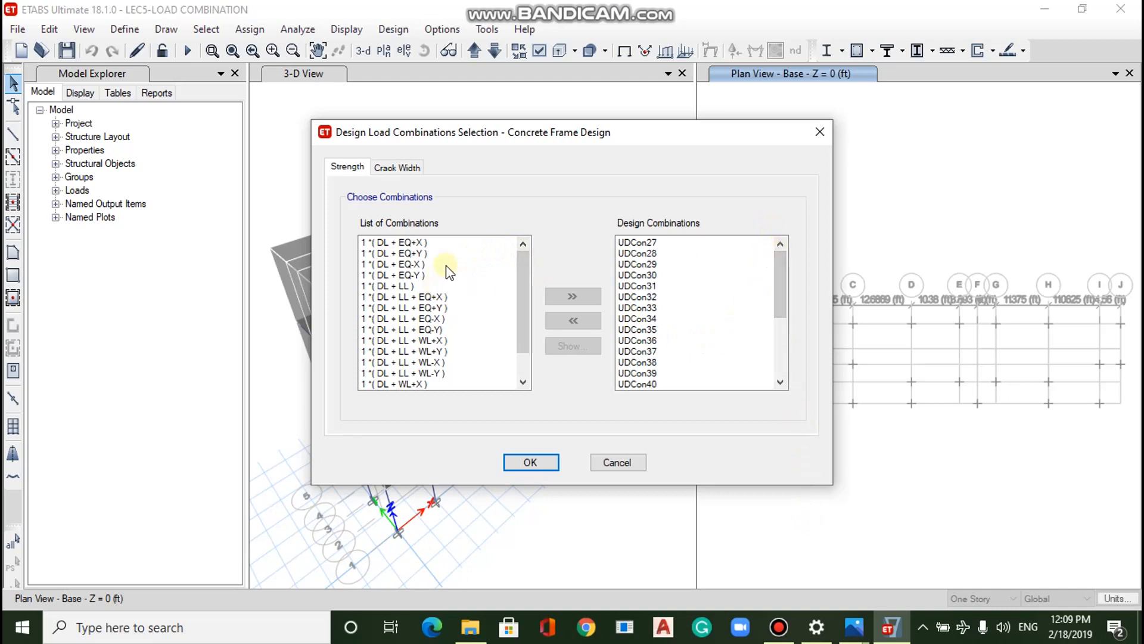
left_click_drag(475, 242, 401, 388)
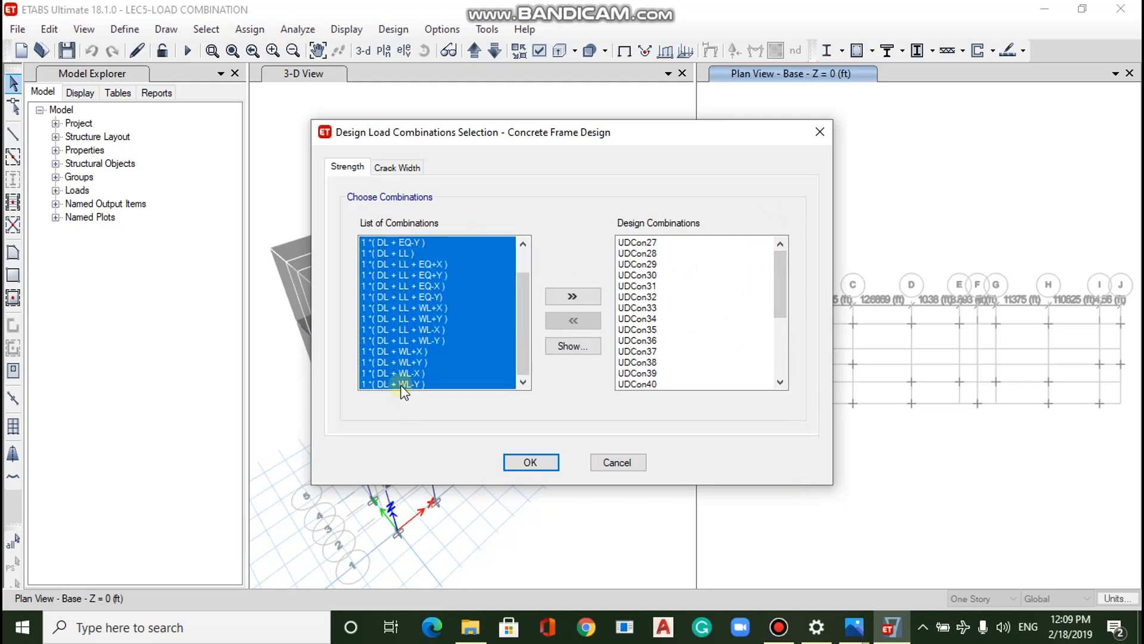
left_click(574, 297)
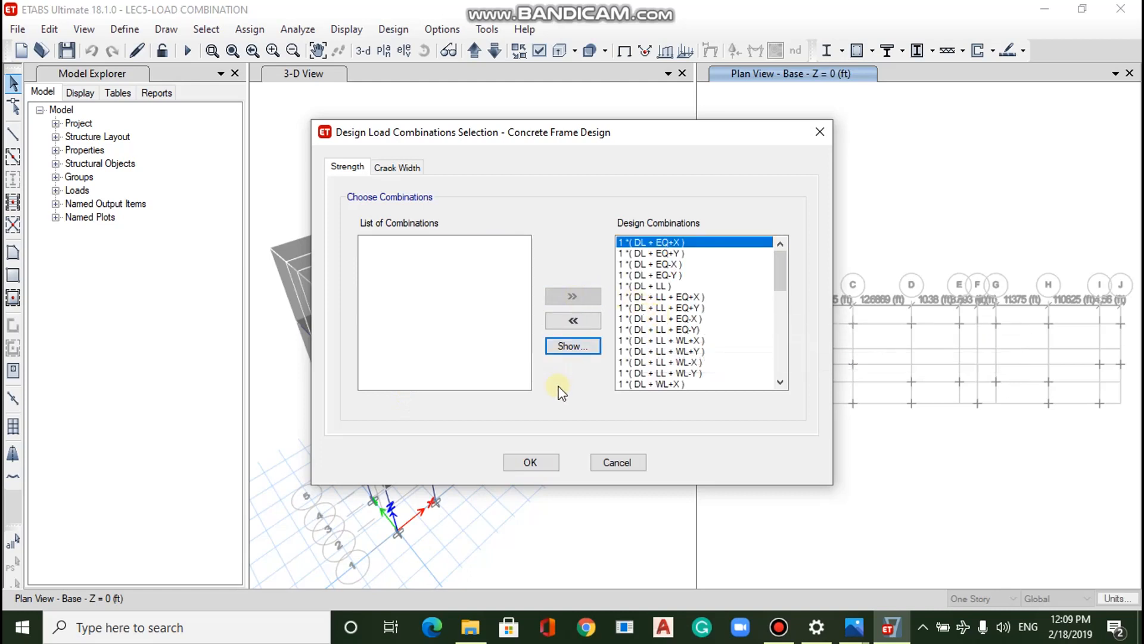
left_click(544, 463)
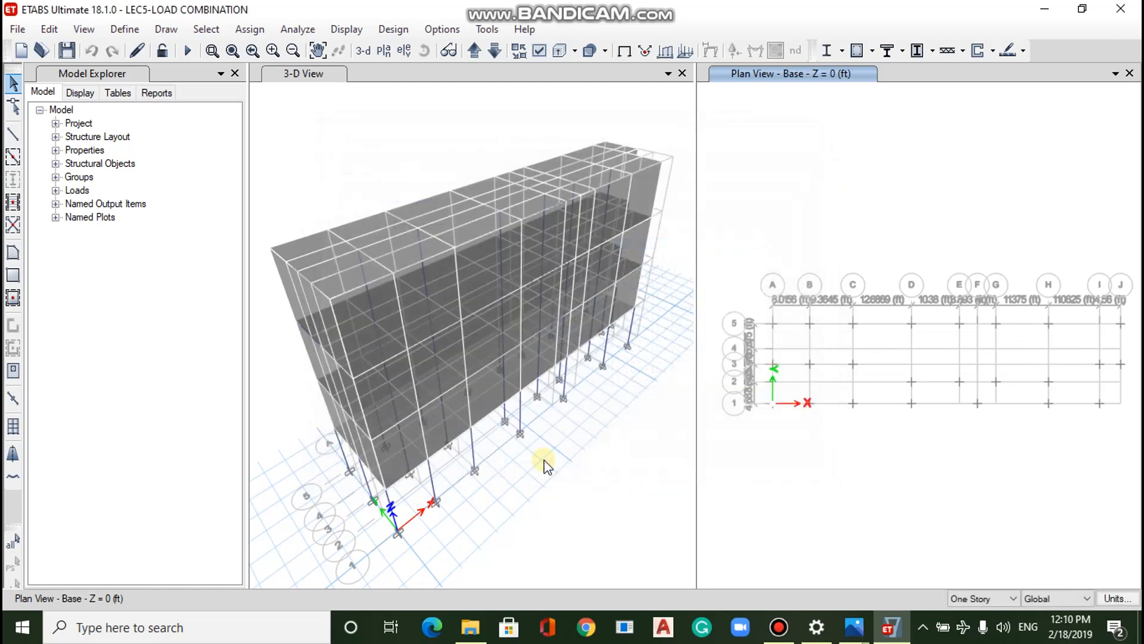
Run the structural analysis of the building model.
left_click(347, 29)
mouse_move(394, 31)
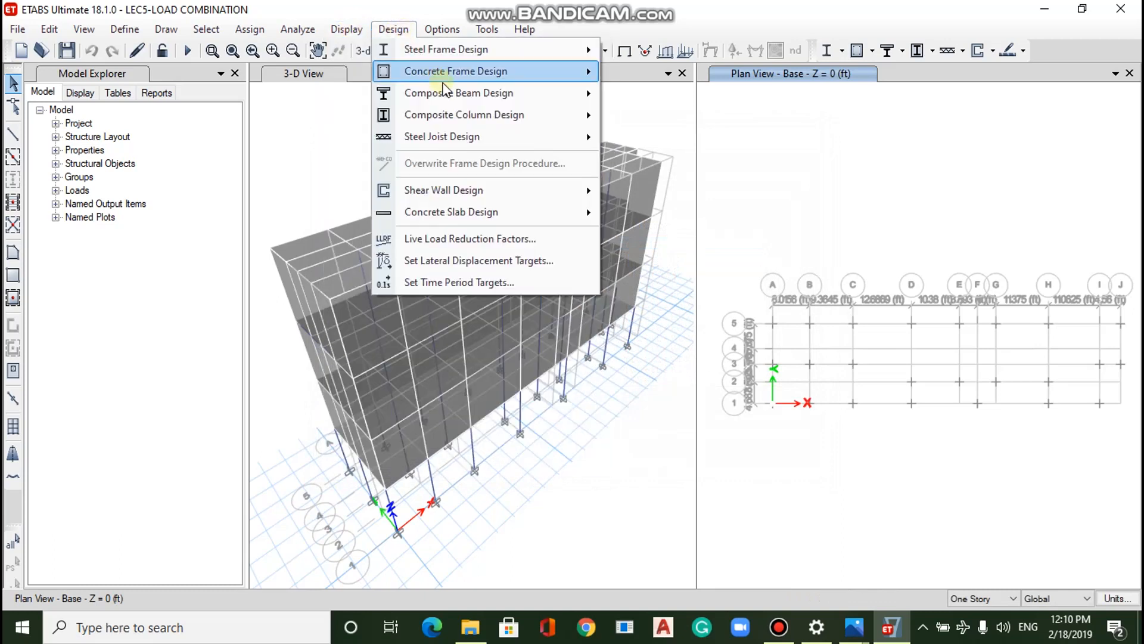
mouse_move(500, 77)
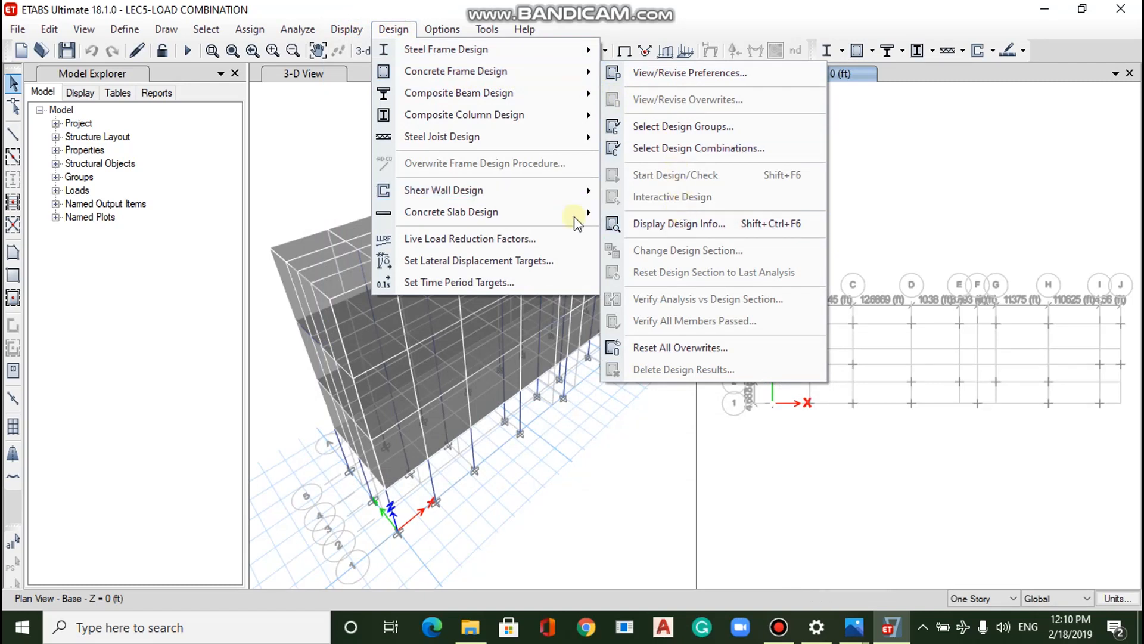
left_click(605, 488)
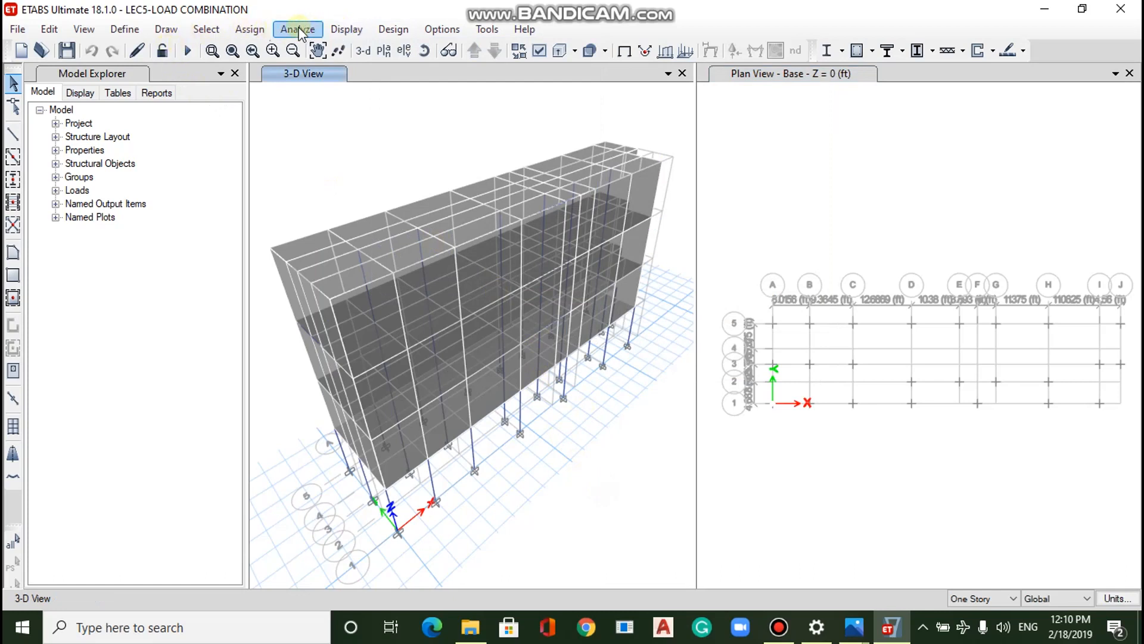
left_click(188, 50)
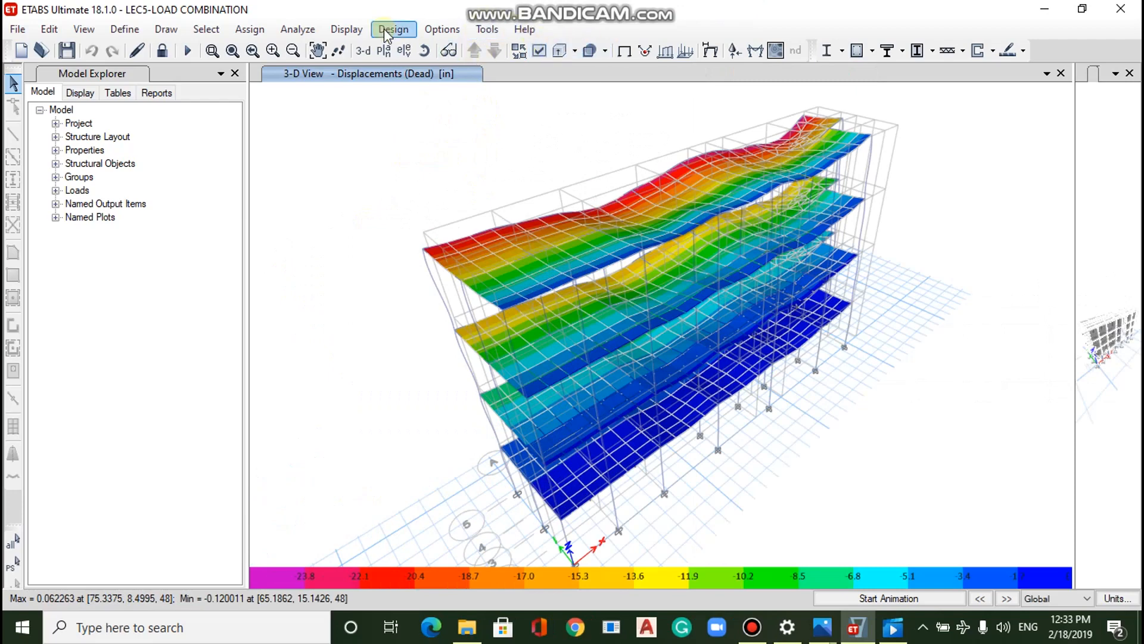
Start the concrete frame design/check on the analysed model and let it run to completion.
left_click(357, 29)
mouse_move(383, 31)
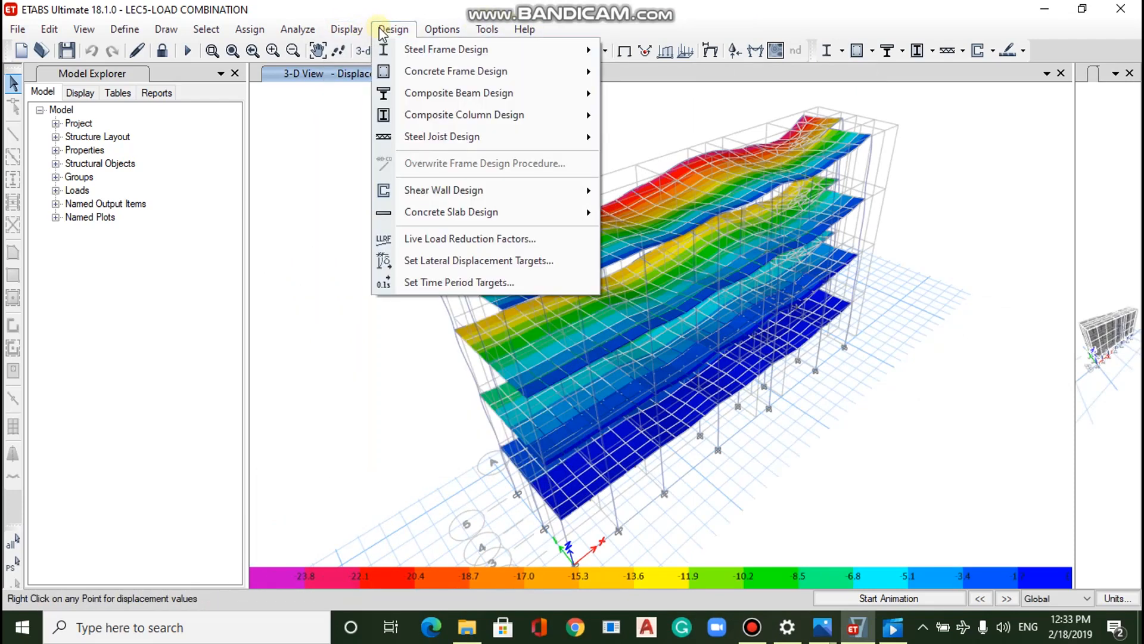
mouse_move(553, 54)
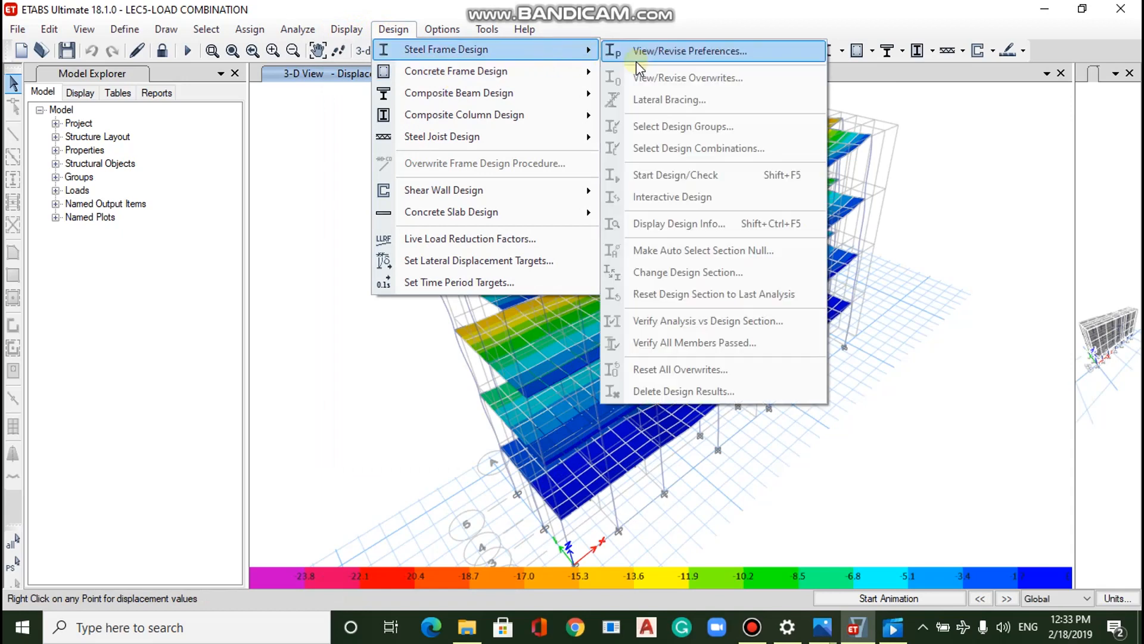
mouse_move(581, 74)
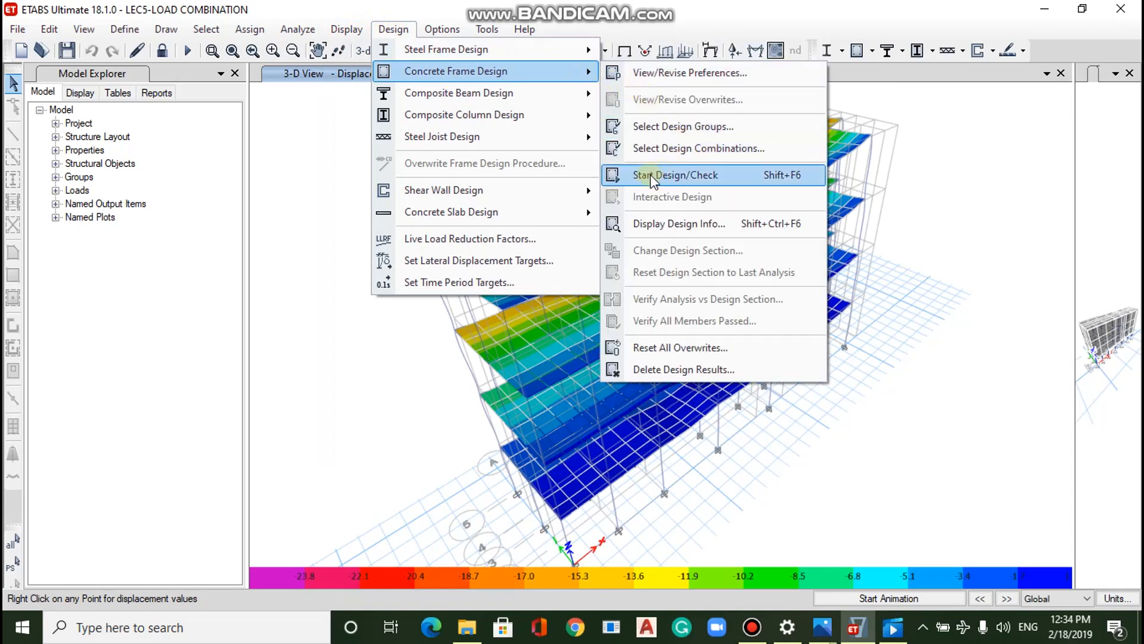
left_click(667, 179)
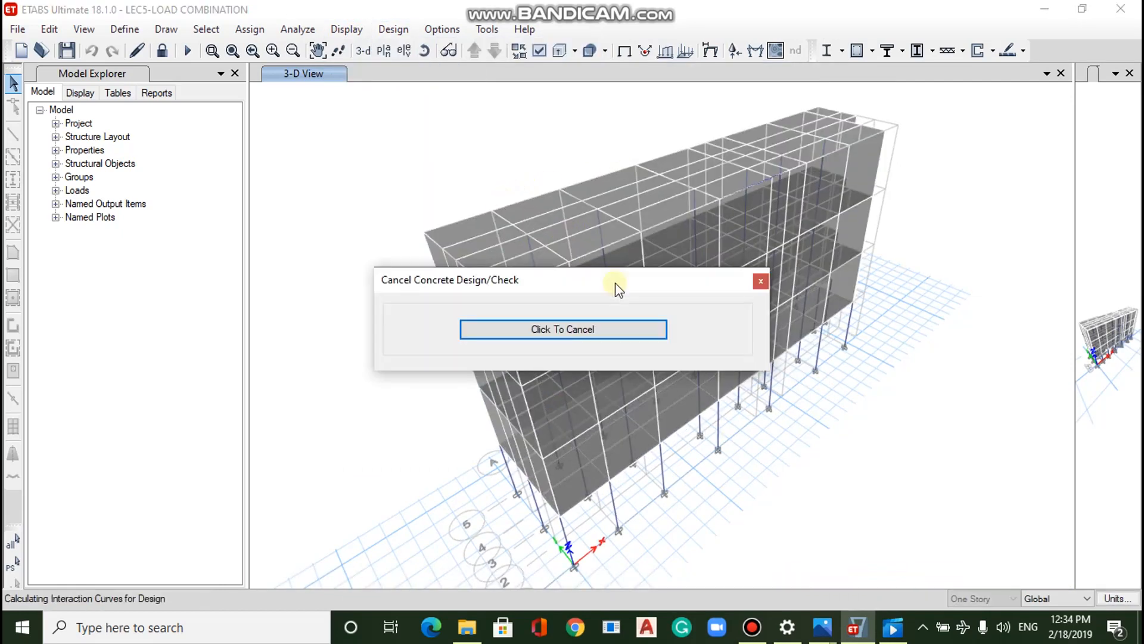
left_click_drag(568, 290, 282, 125)
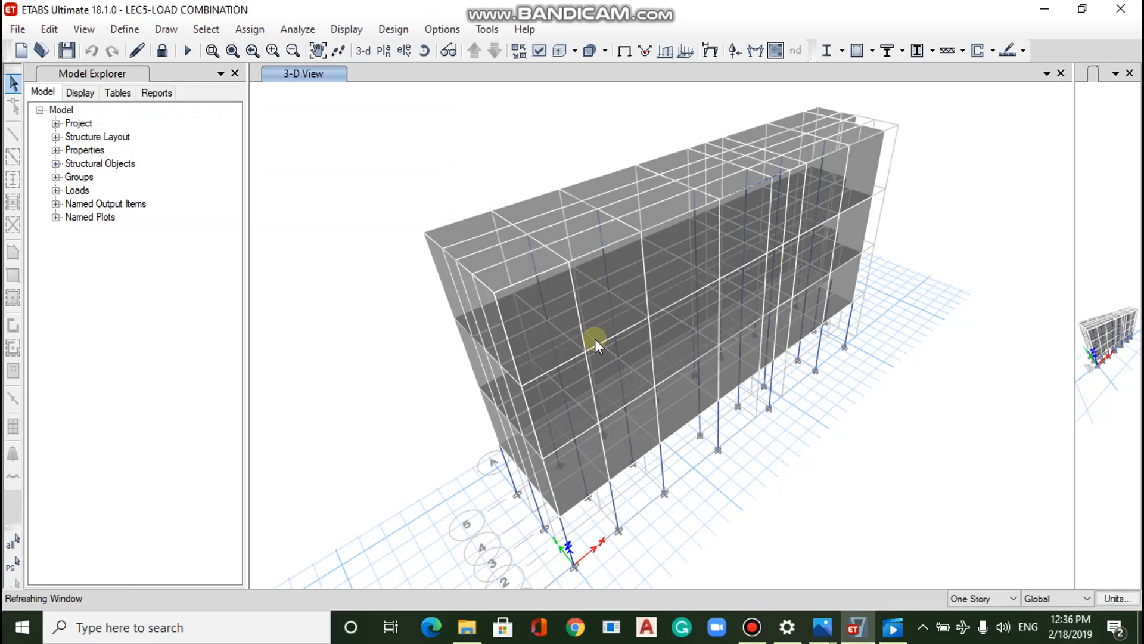
mouse_move(595, 339)
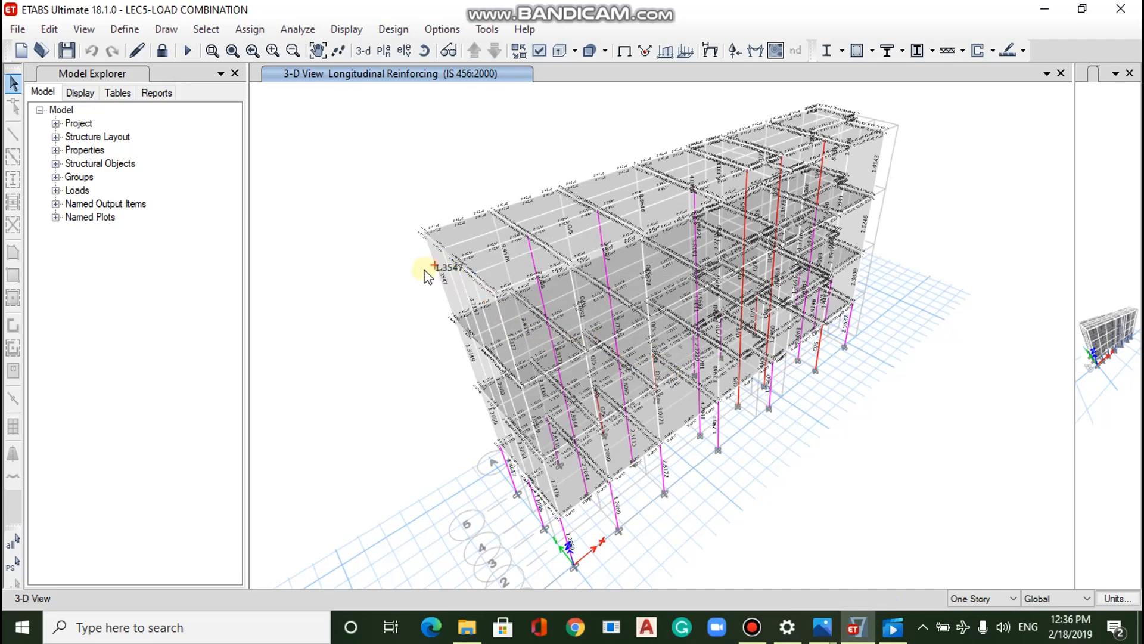
Switch the longitudinal reinforcing display from the 3-D view to the elevation along grid line A.
mouse_move(441, 285)
scroll(441, 285, "up", 3)
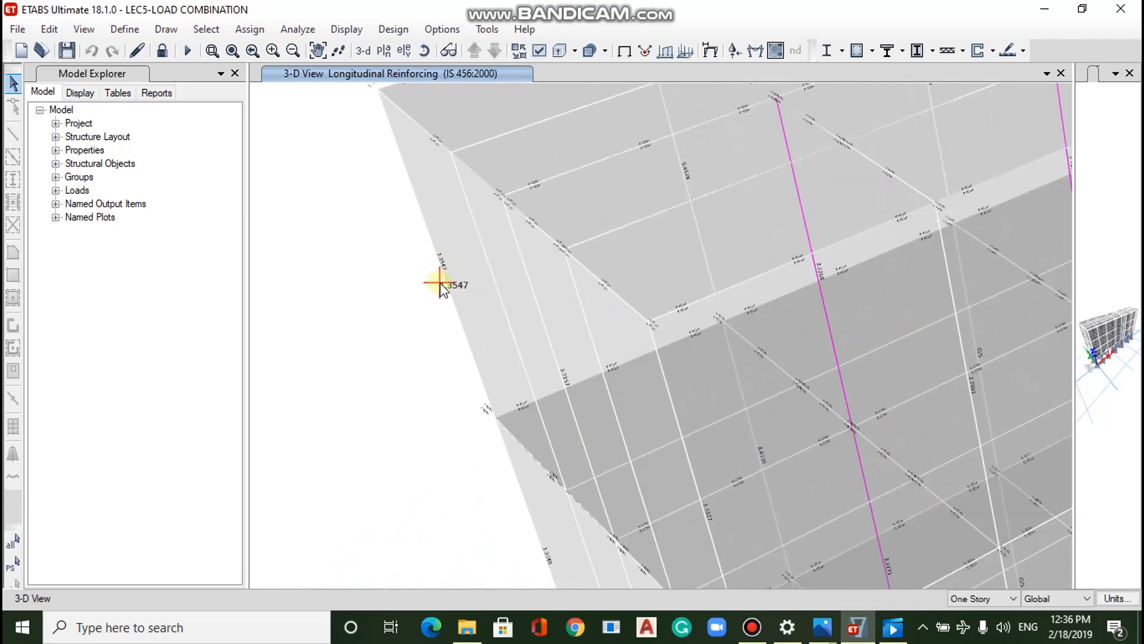
scroll(441, 285, "down", 5)
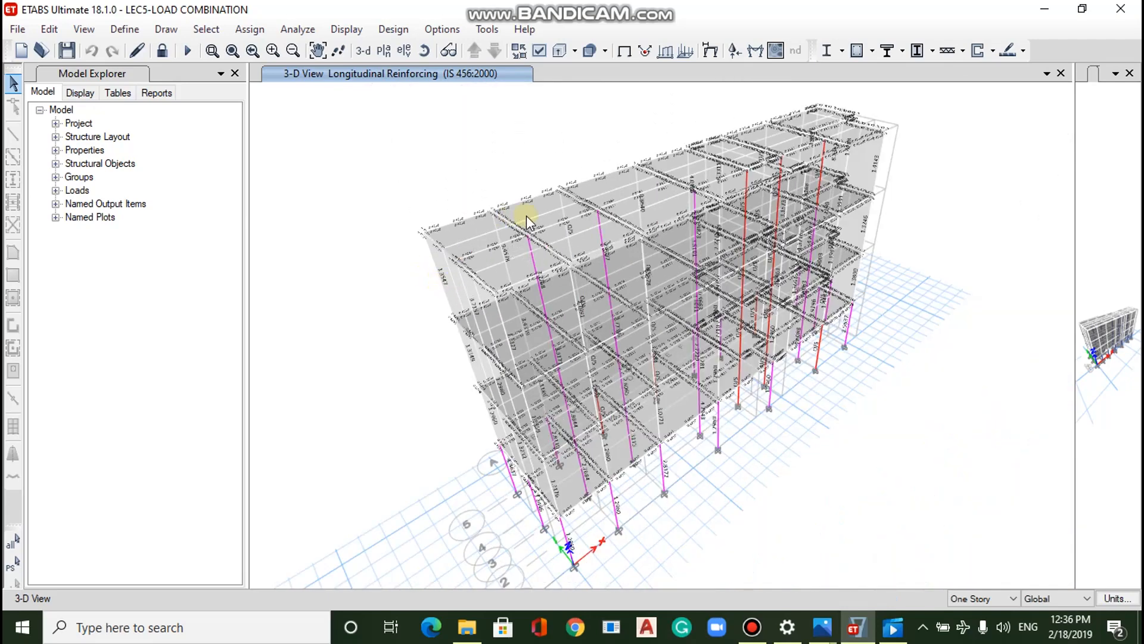
left_click(403, 50)
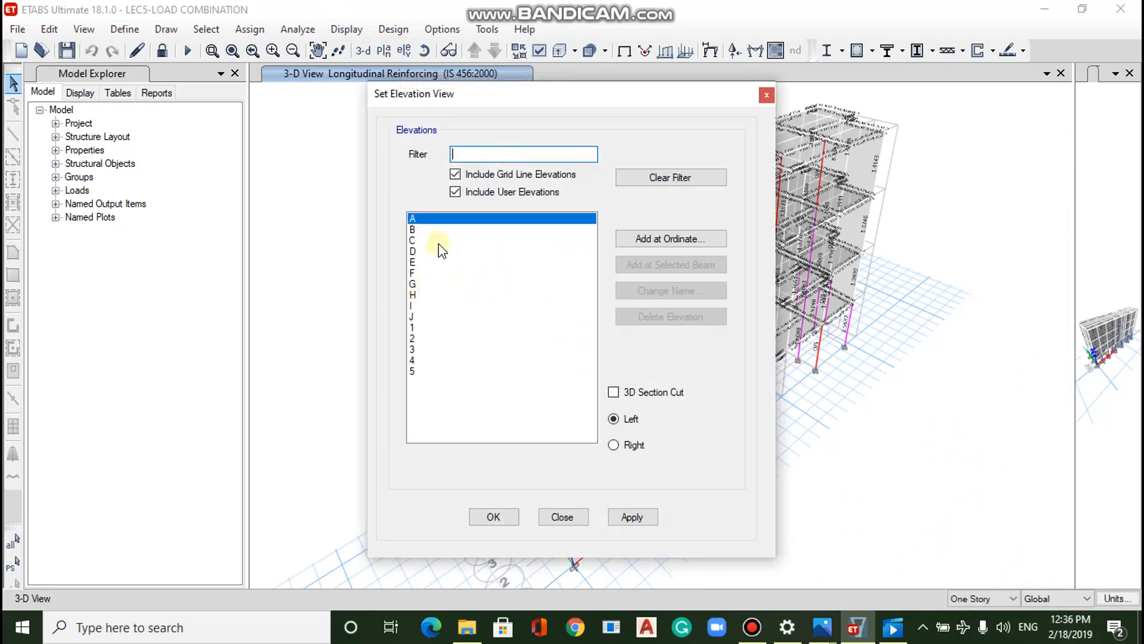
left_click(624, 518)
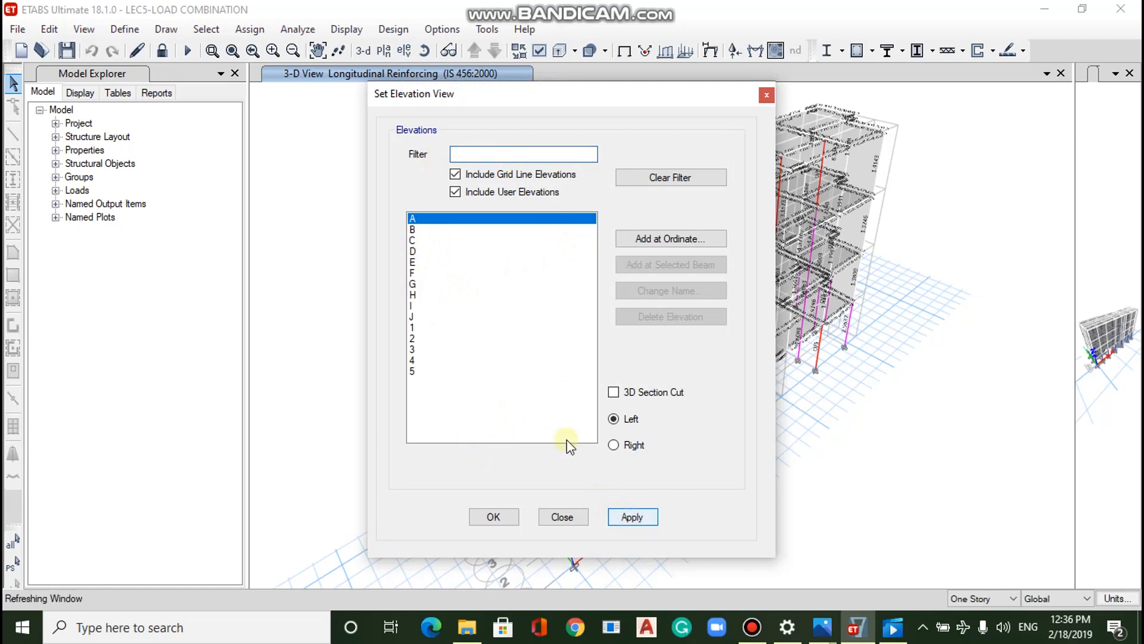
left_click(491, 519)
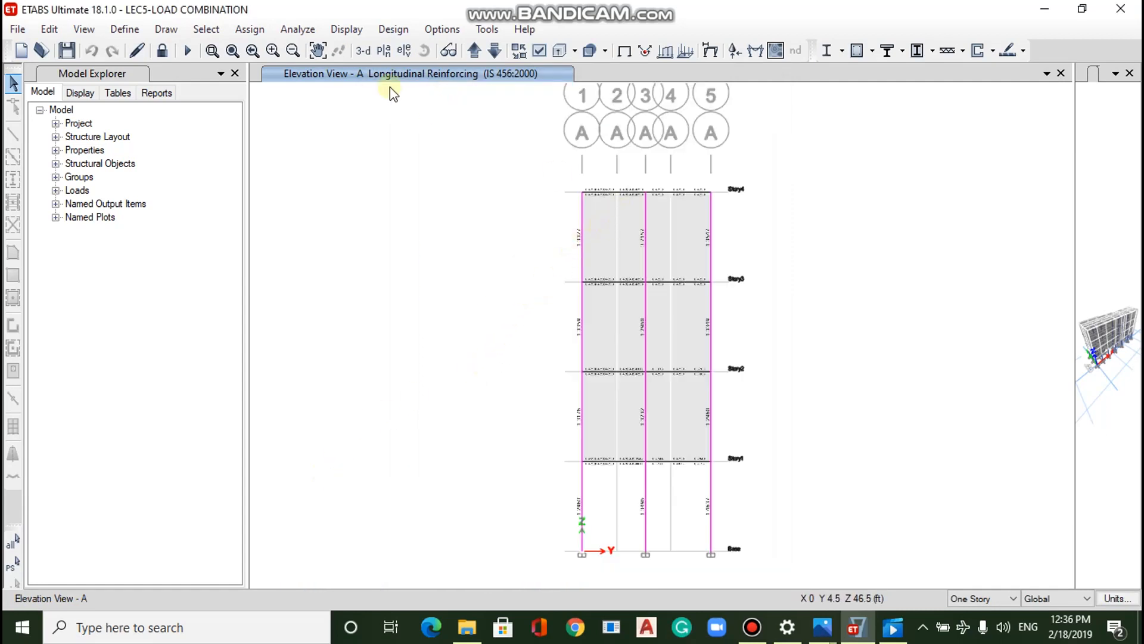
Set the maximum graphic font size to 10 points and the minimum to 7 points in the graphics preferences.
left_click(425, 33)
left_click(519, 133)
double_click(615, 195)
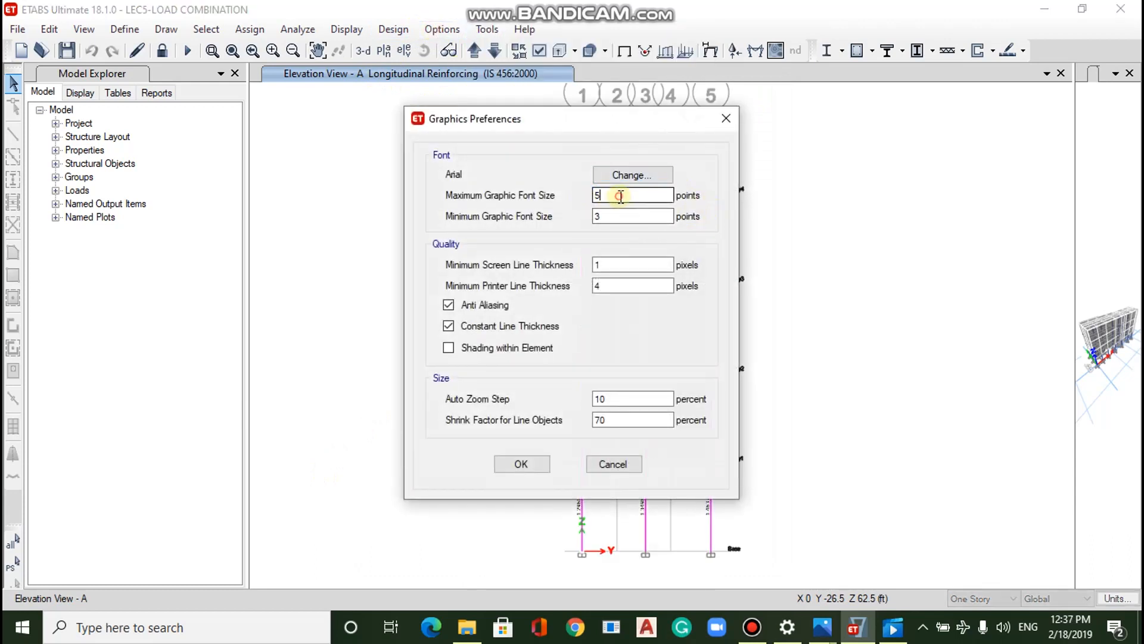
type("10")
double_click(599, 215)
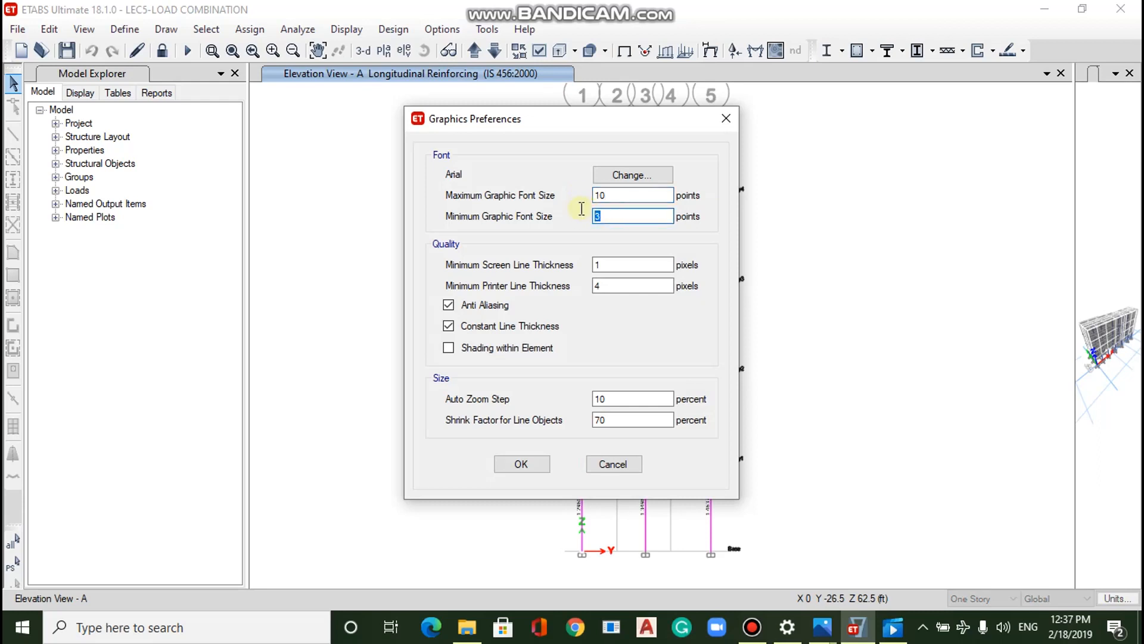
type("7")
left_click(544, 463)
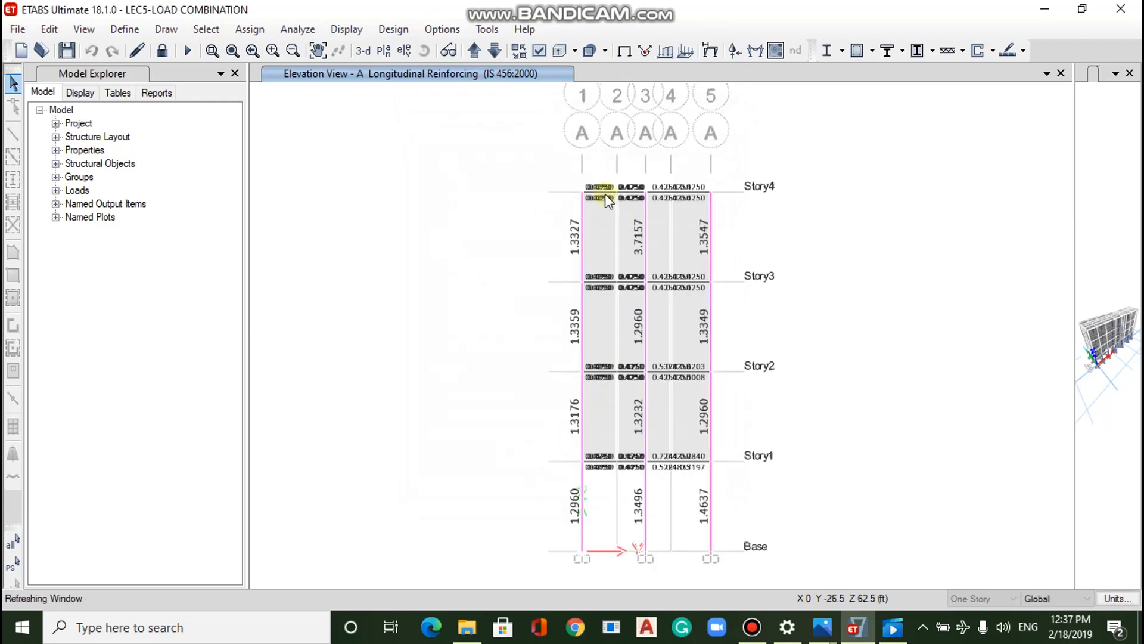
Examine the longitudinal reinforcement areas of the Story4 columns and beams in elevation A.
scroll(606, 195, "up", 3)
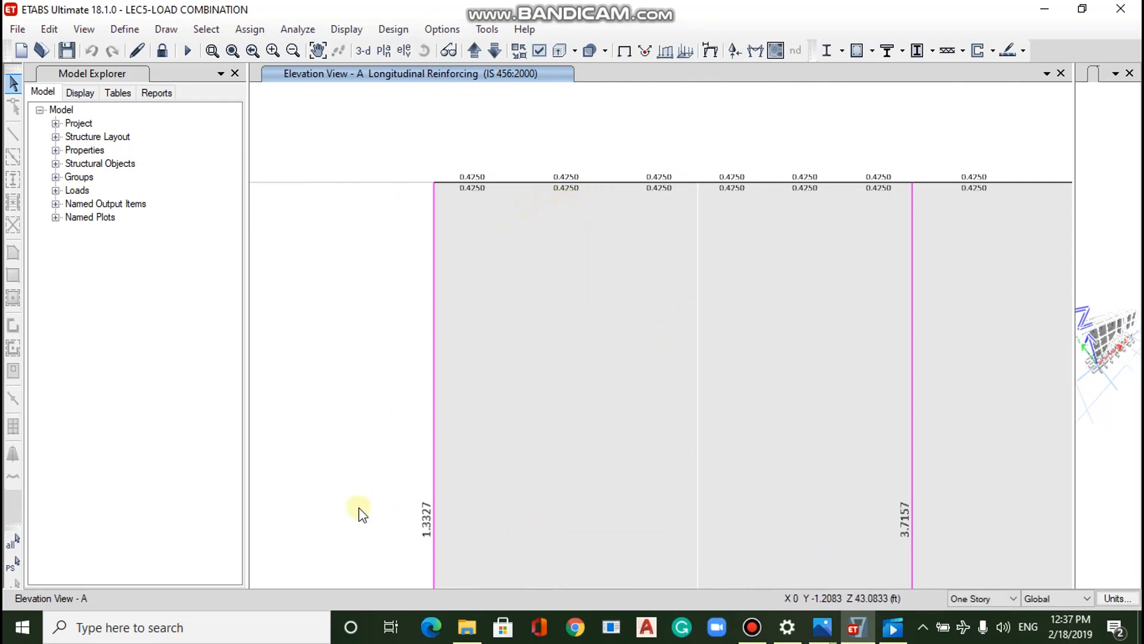
scroll(434, 535, "down", 3)
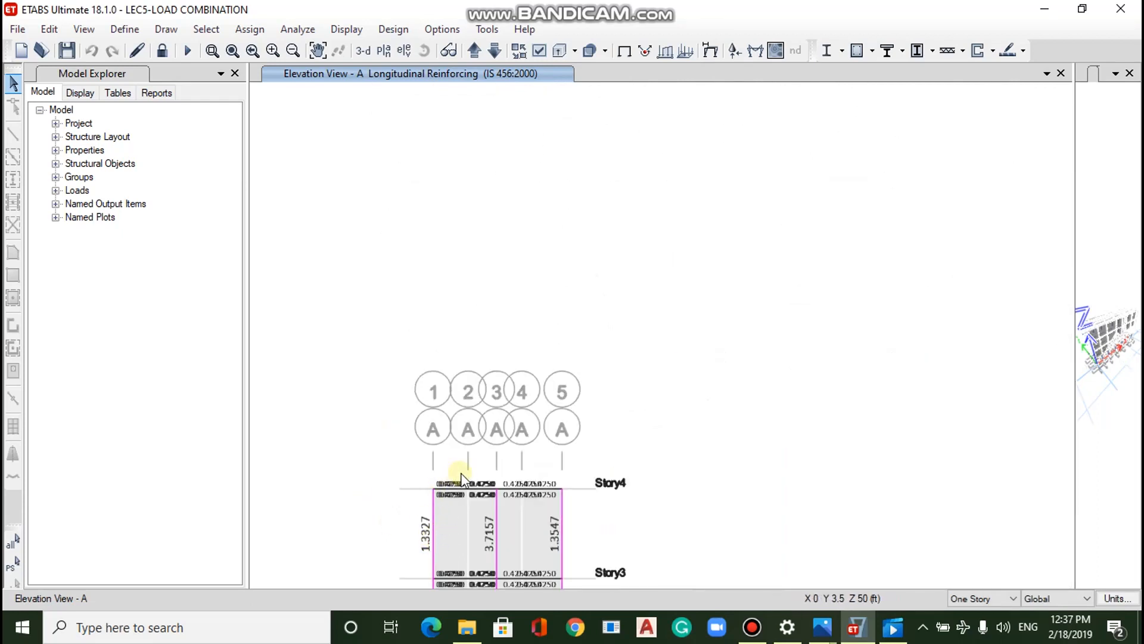
scroll(484, 492, "down", 3)
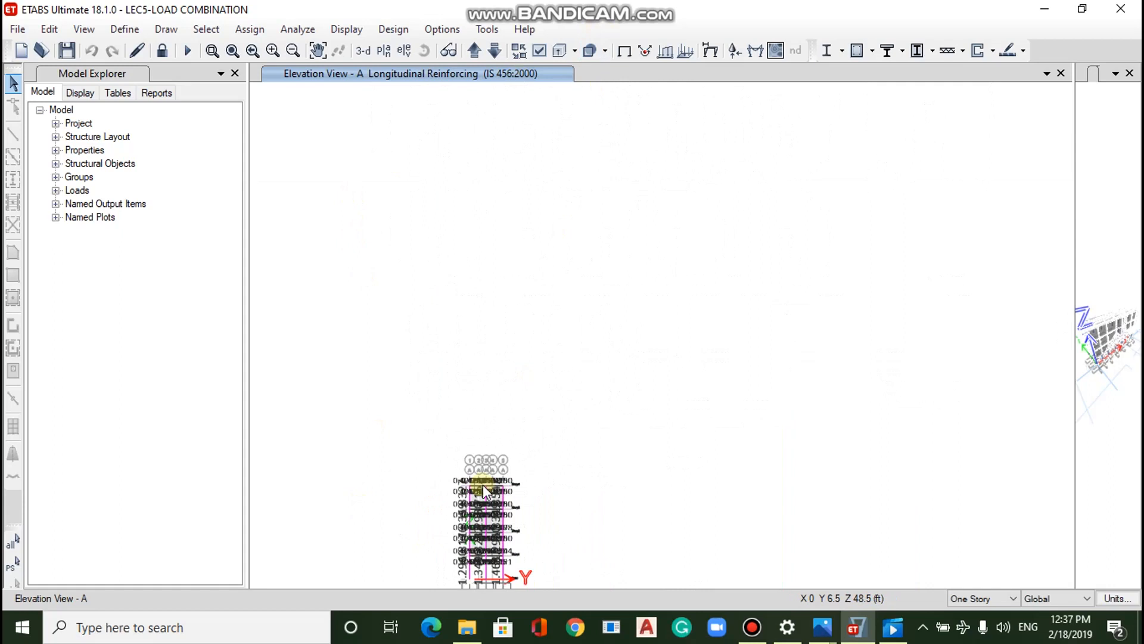
scroll(460, 494, "up", 3)
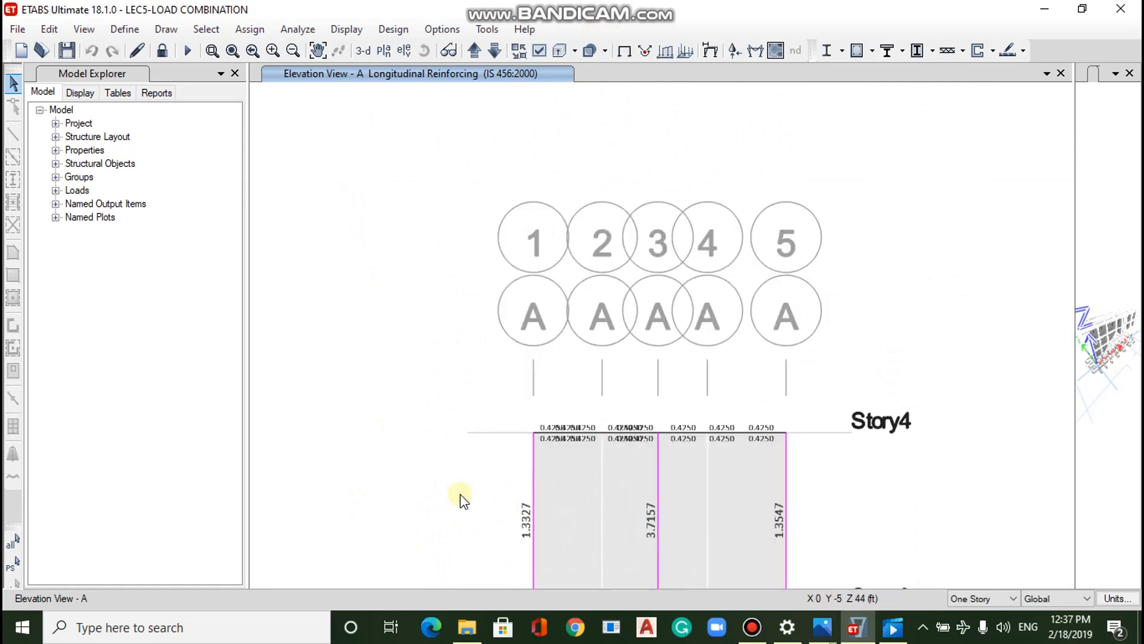
scroll(536, 501, "down", 2)
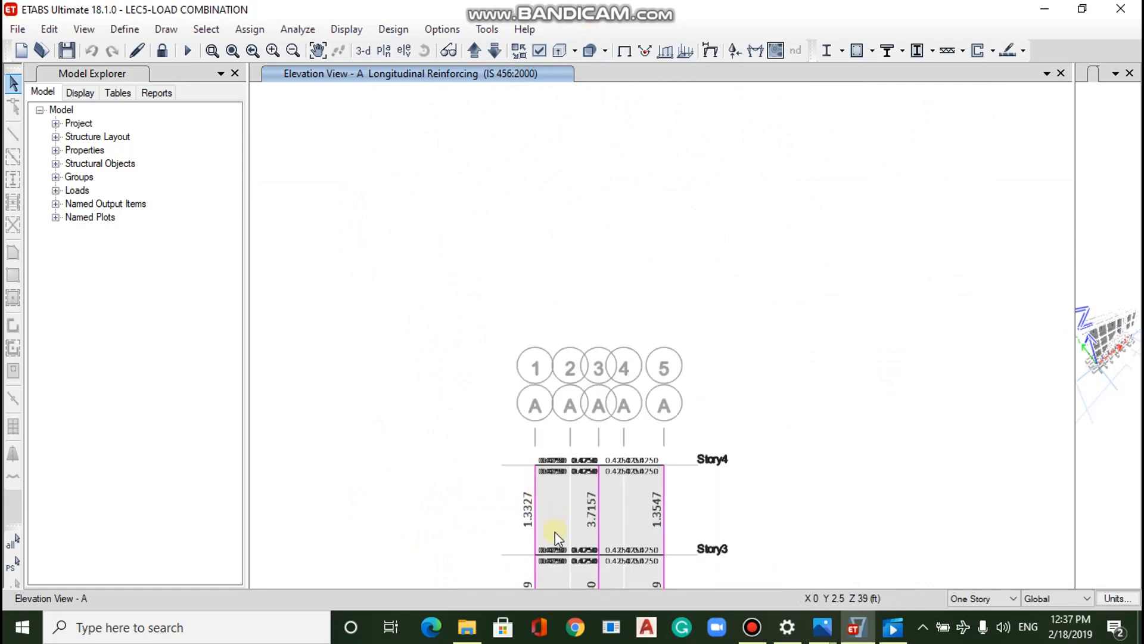
scroll(528, 545, "up", 2)
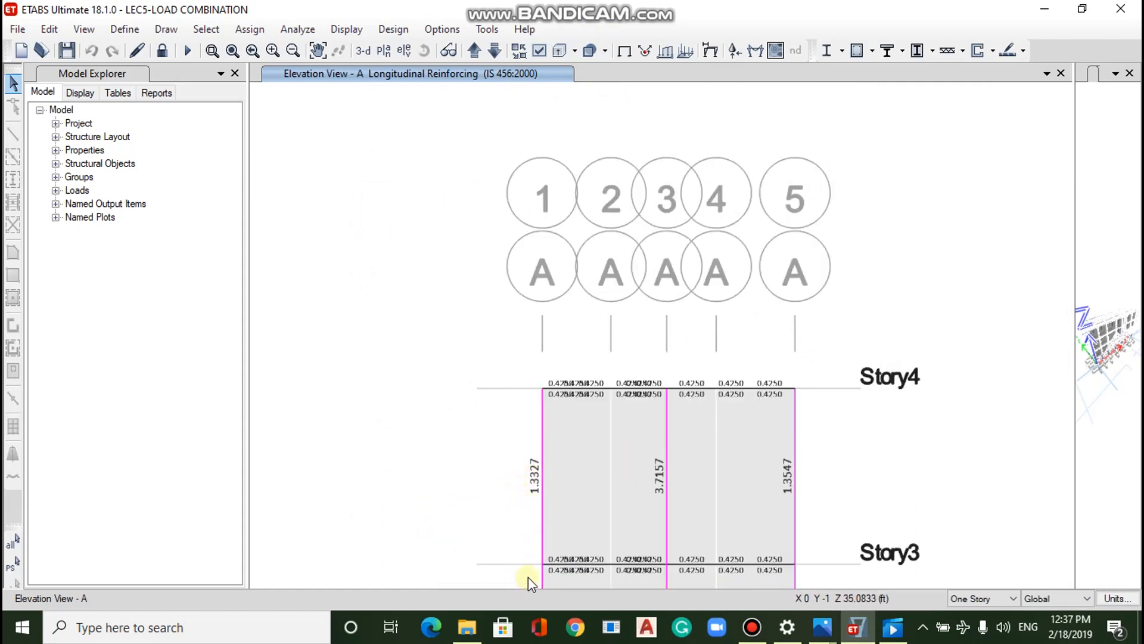
scroll(528, 576, "up", 2)
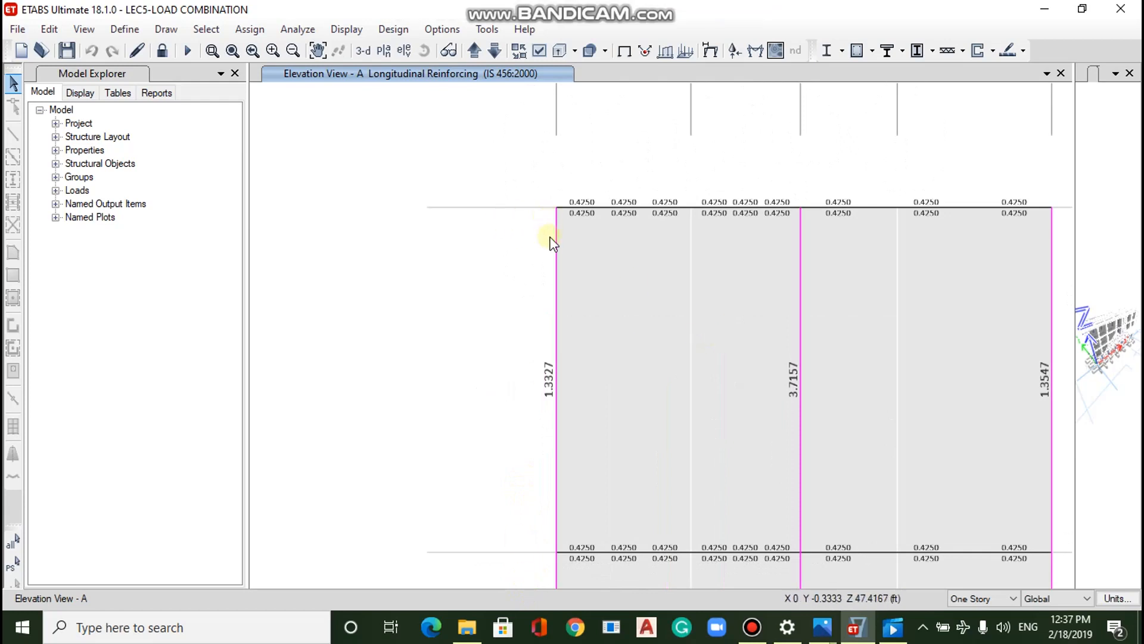
mouse_move(543, 403)
mouse_move(560, 375)
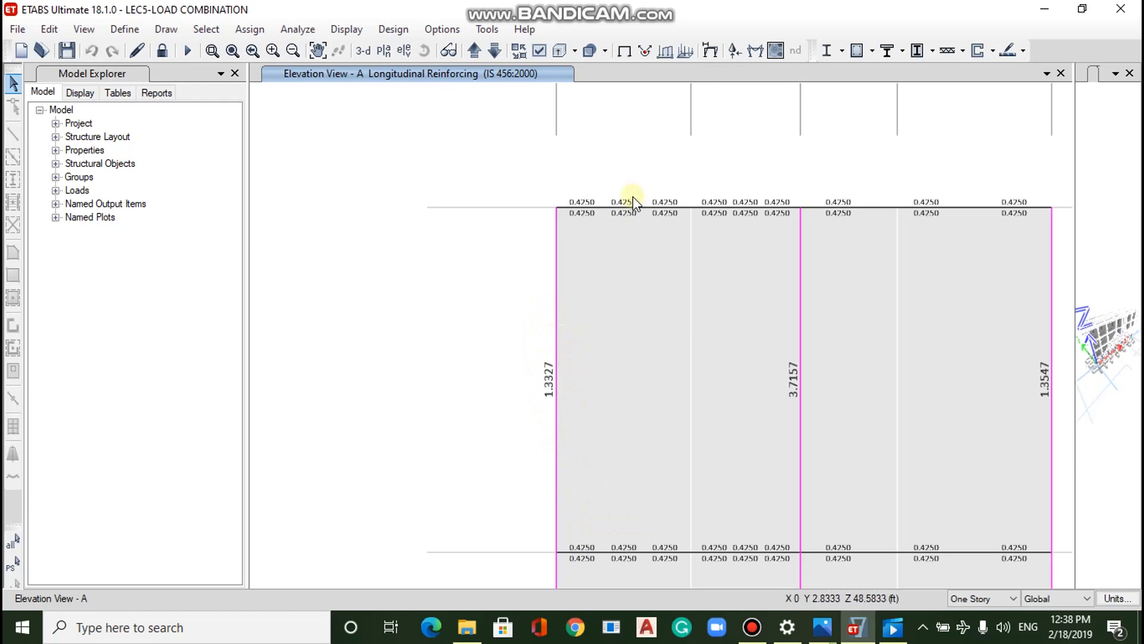
mouse_move(635, 216)
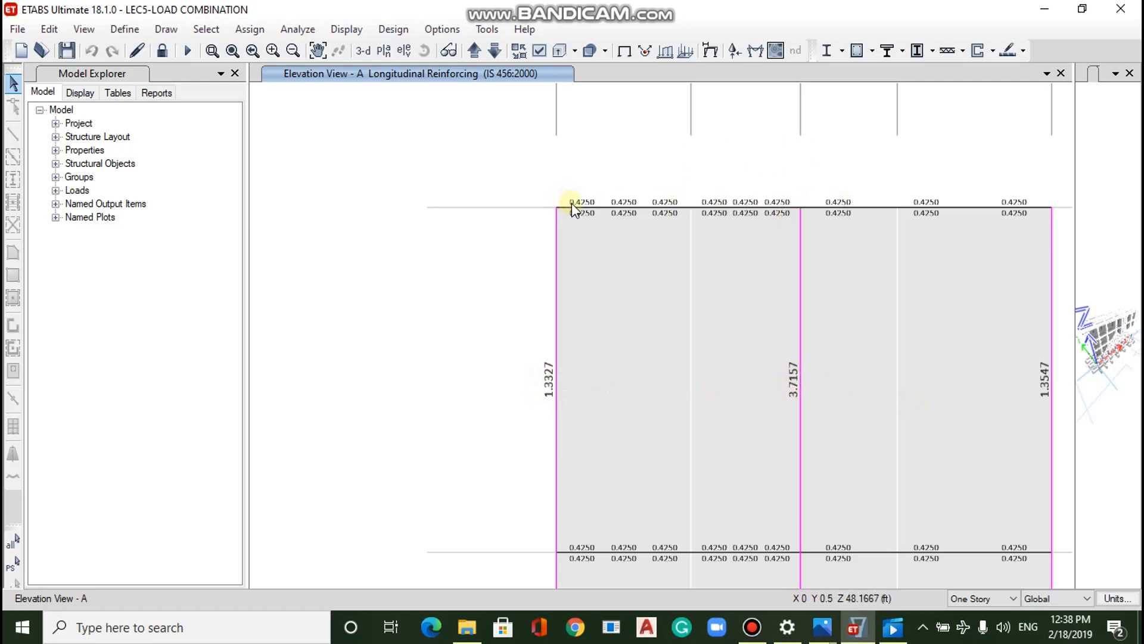
scroll(721, 204, "up", 3)
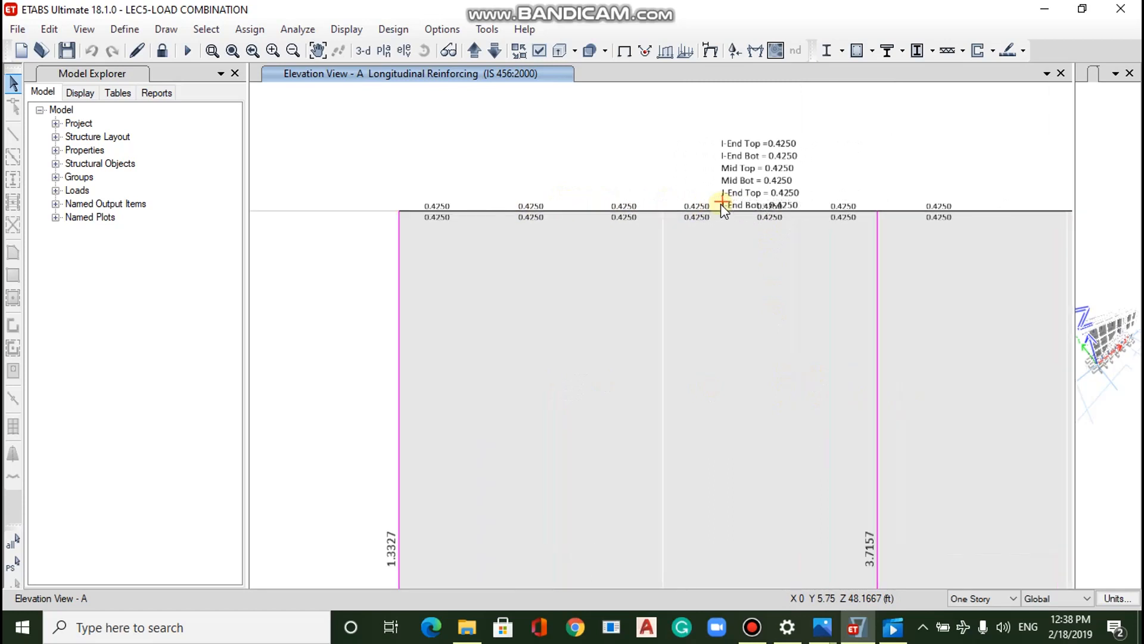
View the hand sketch IMG_20210718_122219.jpg of required beam and column steel in Photos, and return to ETABS.
scroll(596, 215, "down", 3)
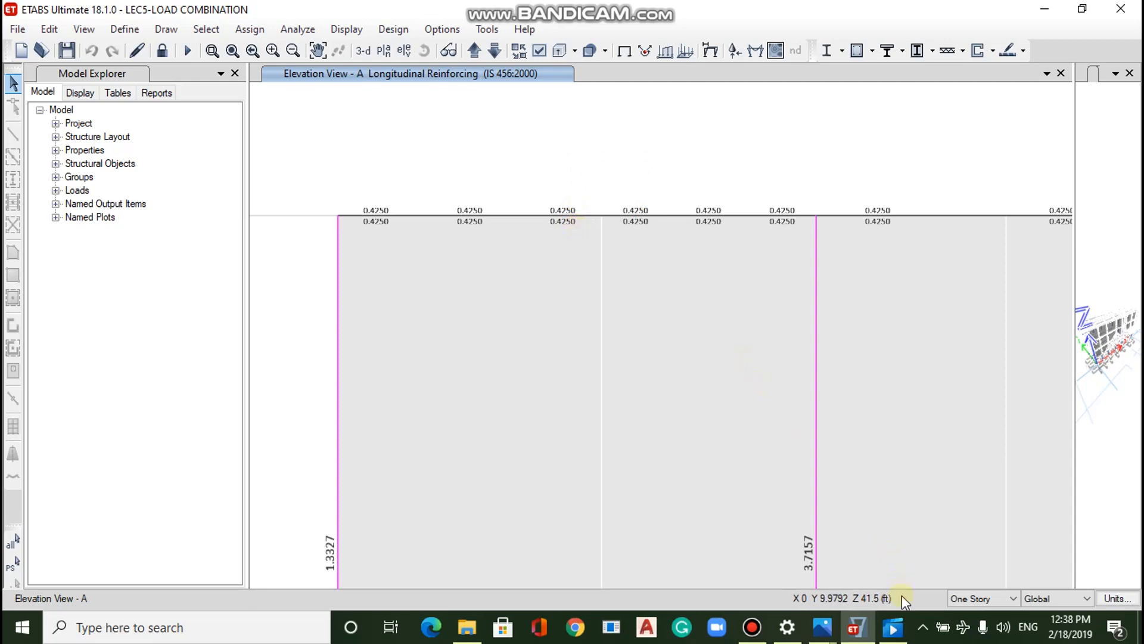
left_click(822, 627)
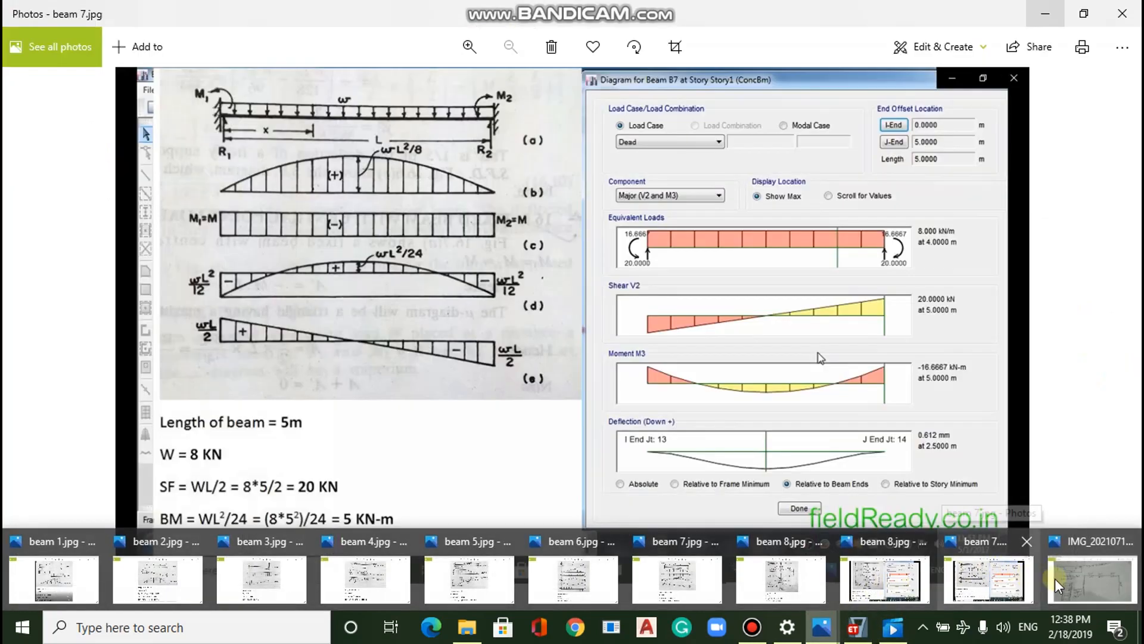
left_click(1059, 578)
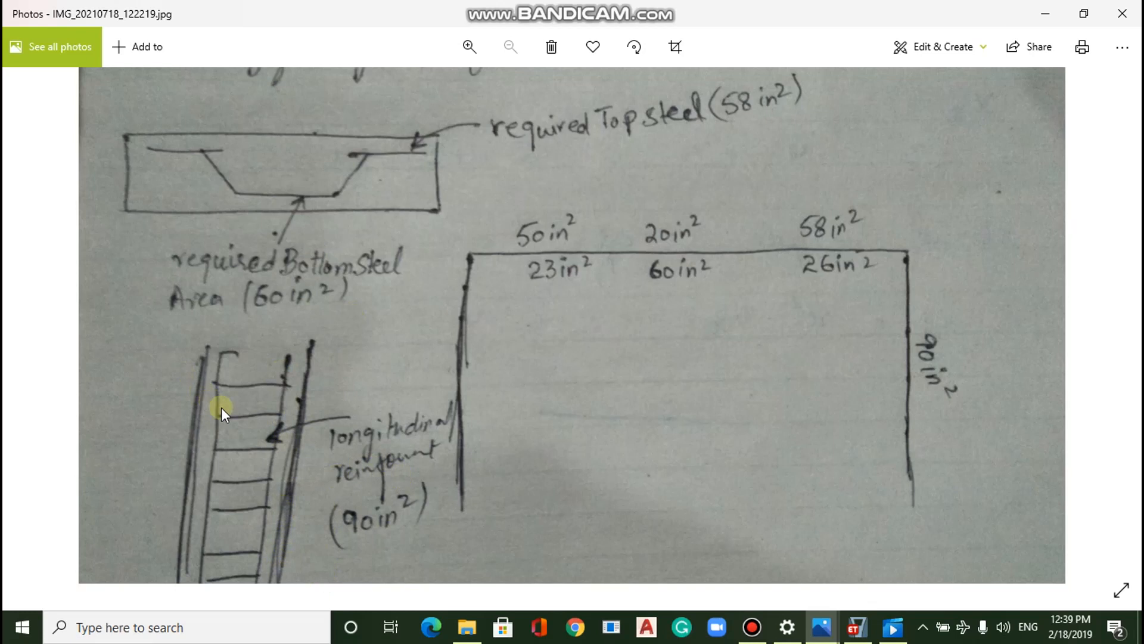
left_click(857, 627)
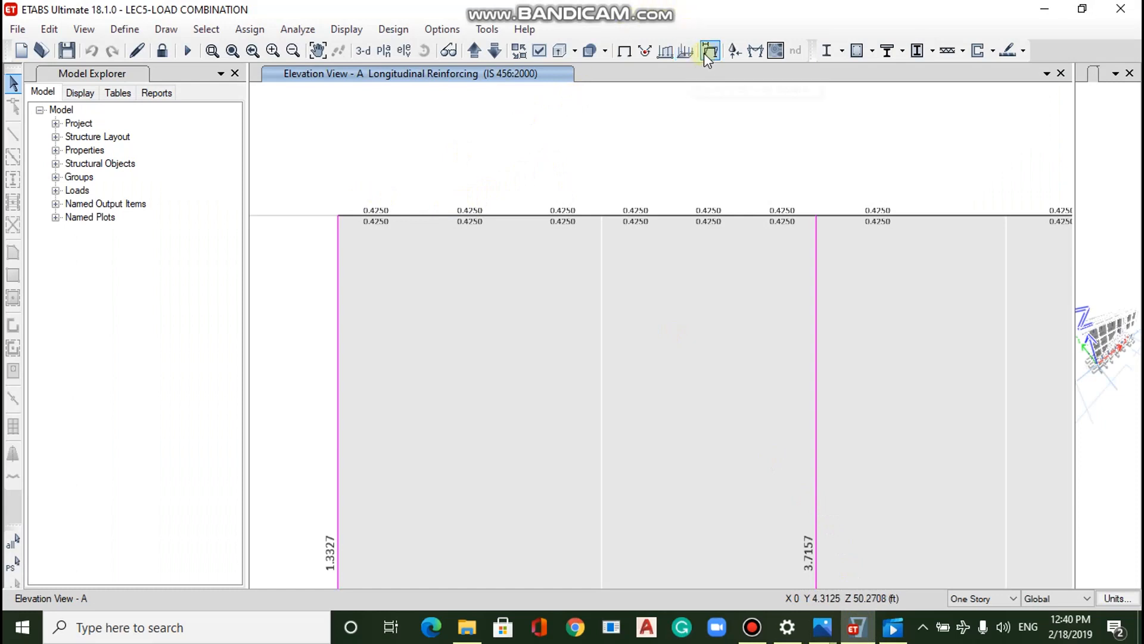
Display the concrete frame design output as Rebar Percentage in the elevation along grid line A.
left_click(409, 29)
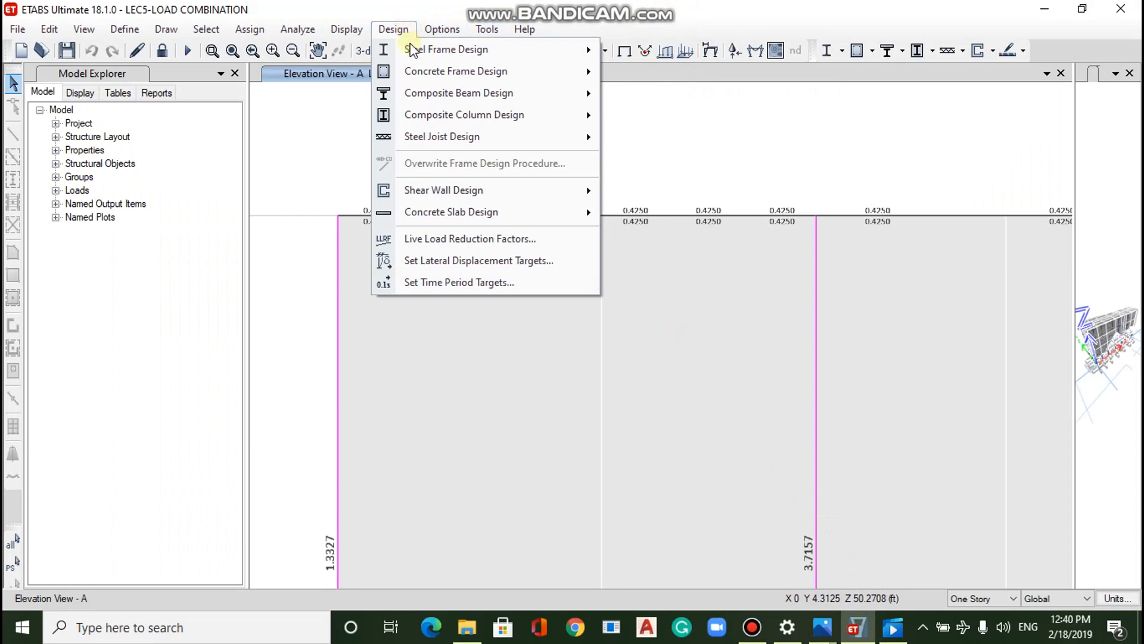
mouse_move(461, 83)
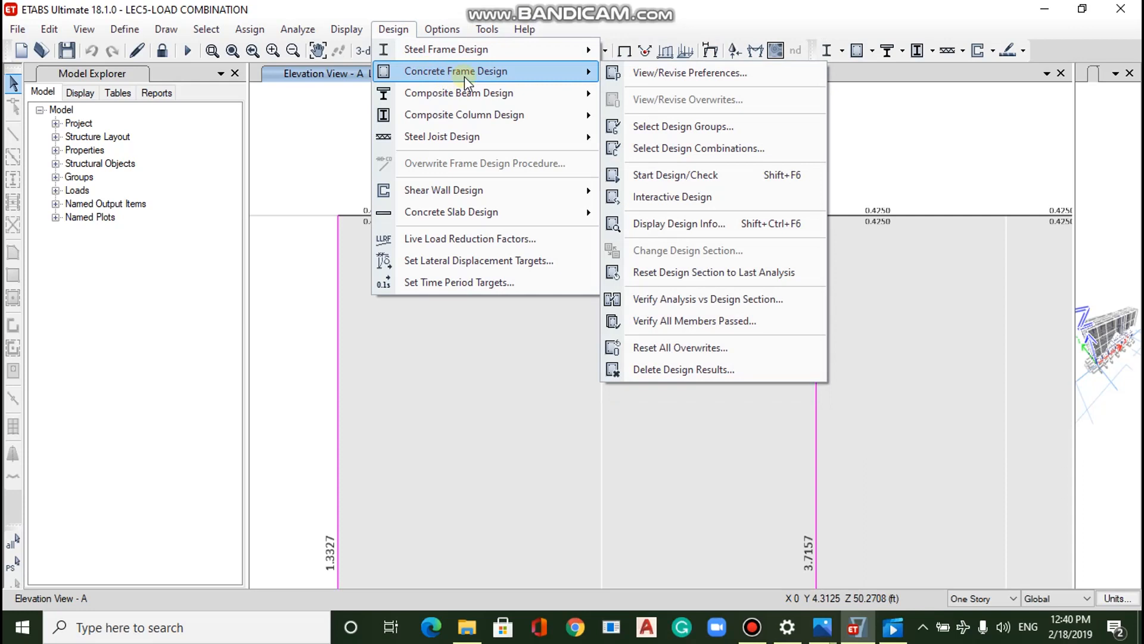
mouse_move(501, 92)
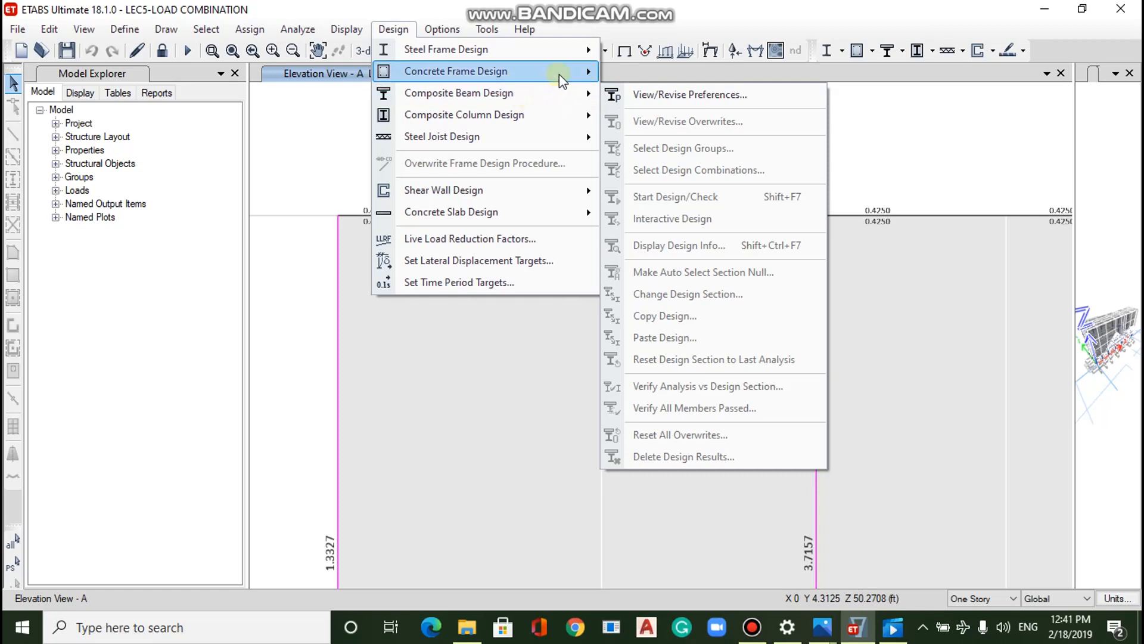
mouse_move(559, 73)
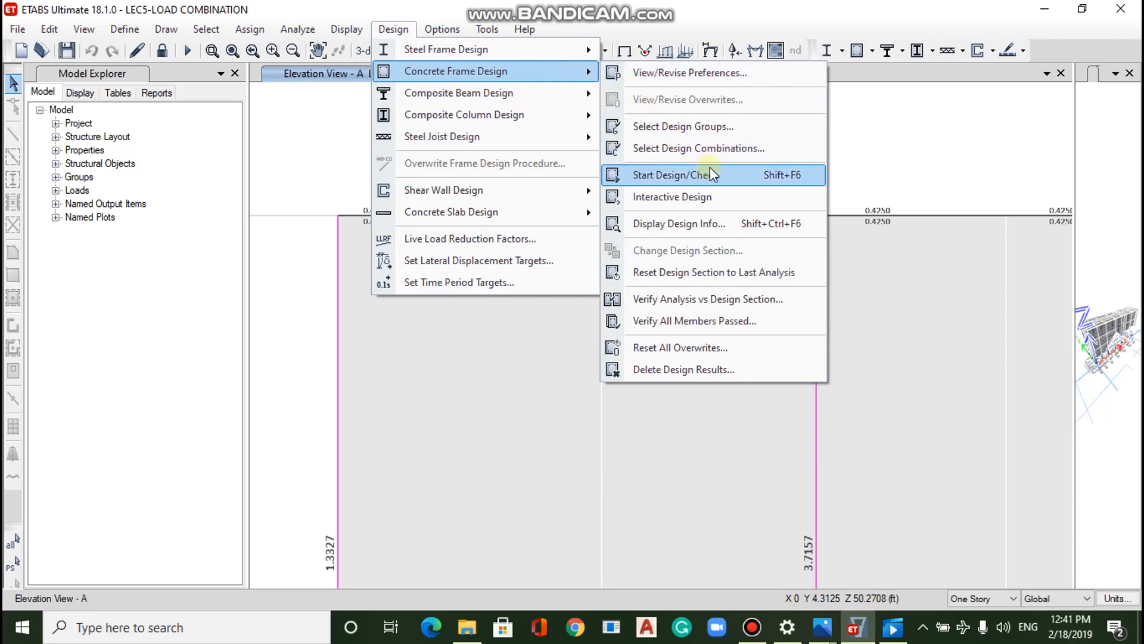
left_click(704, 229)
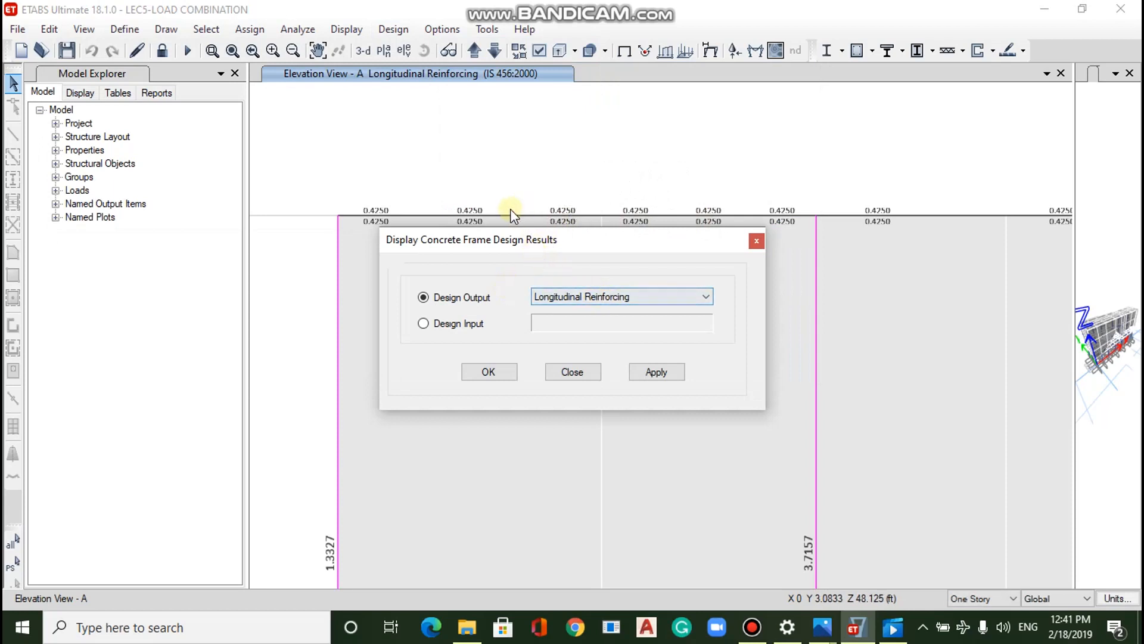
mouse_move(565, 213)
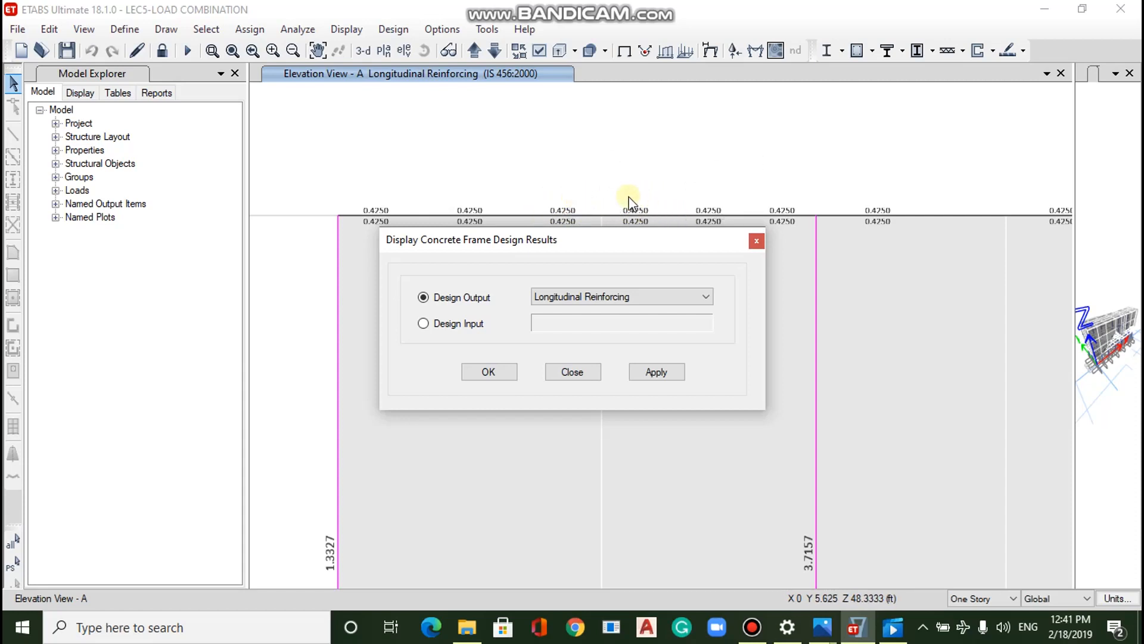
left_click(620, 296)
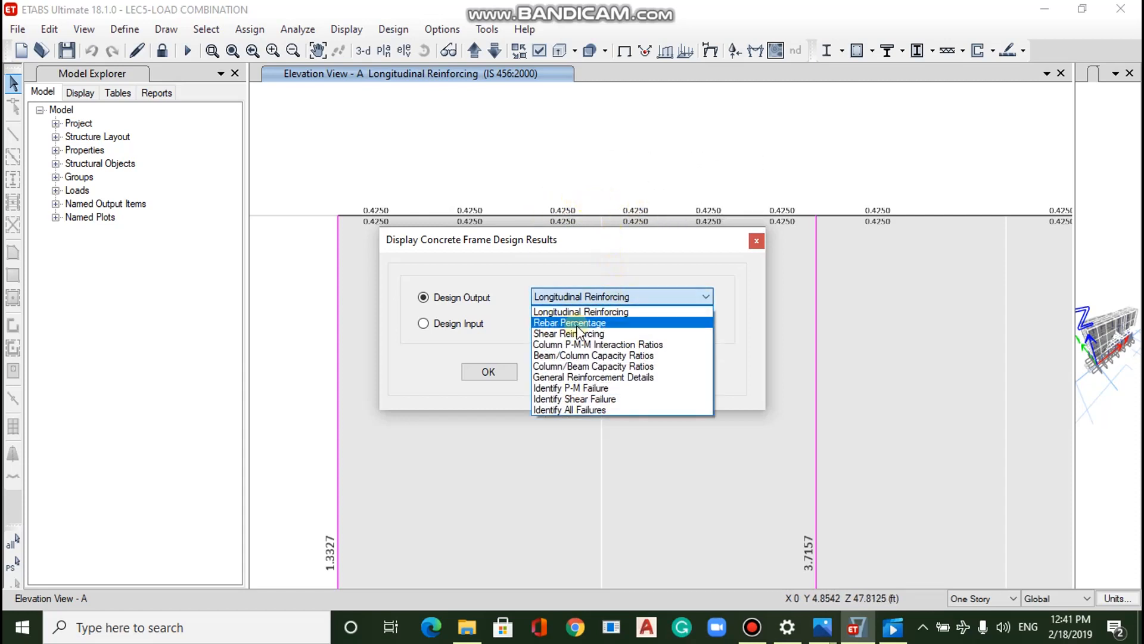
left_click(631, 323)
left_click(642, 373)
left_click(489, 371)
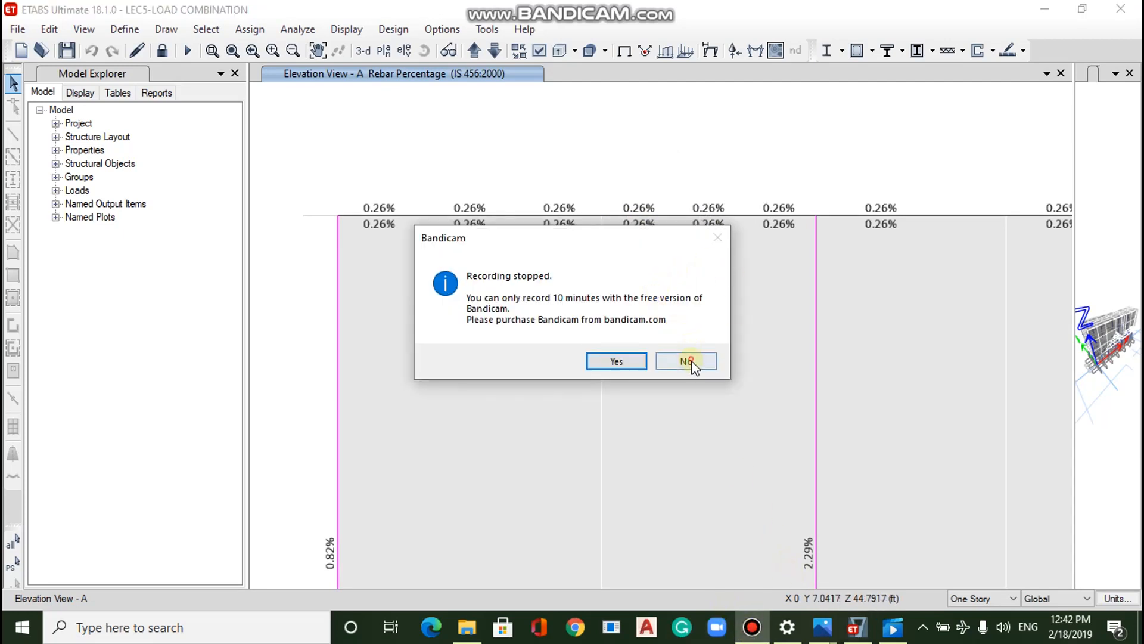
left_click(686, 361)
left_click(787, 627)
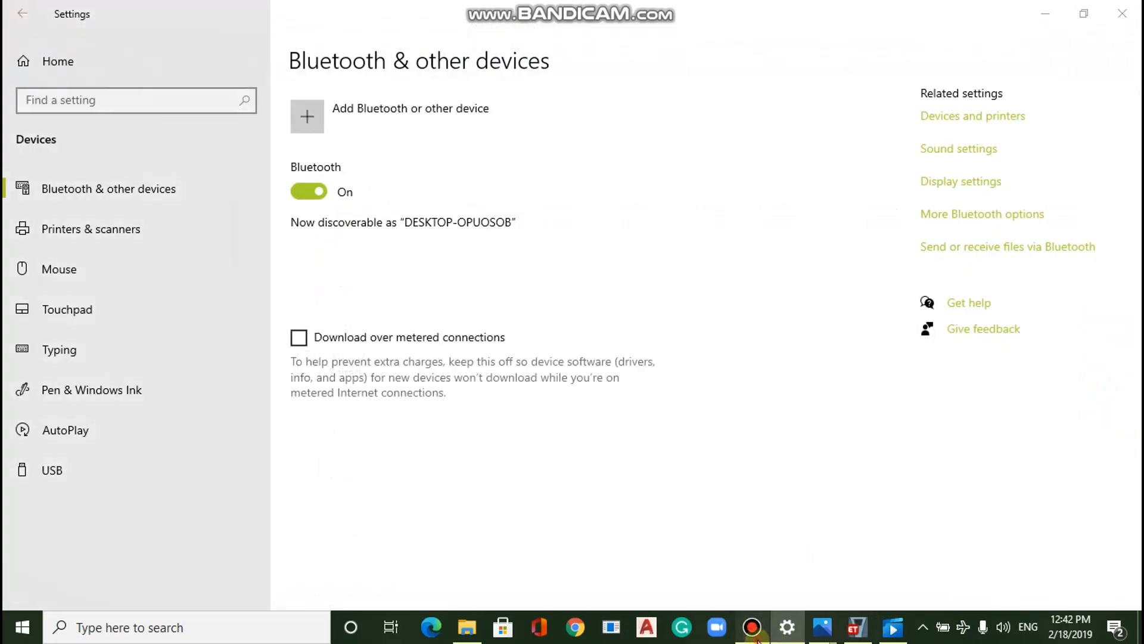
left_click(754, 633)
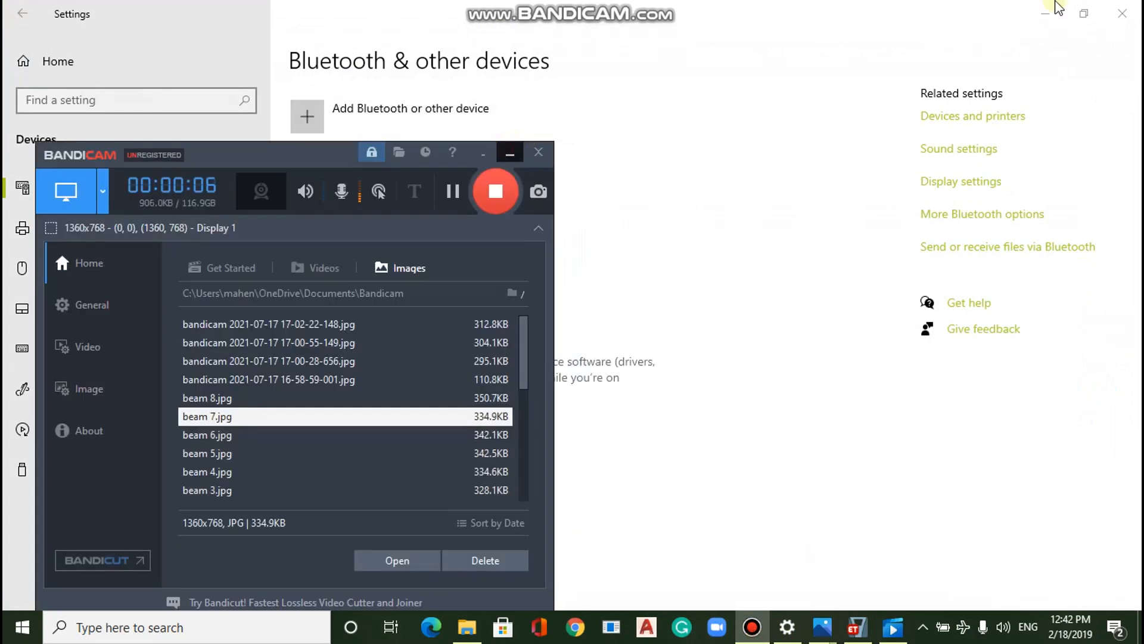
left_click(1047, 8)
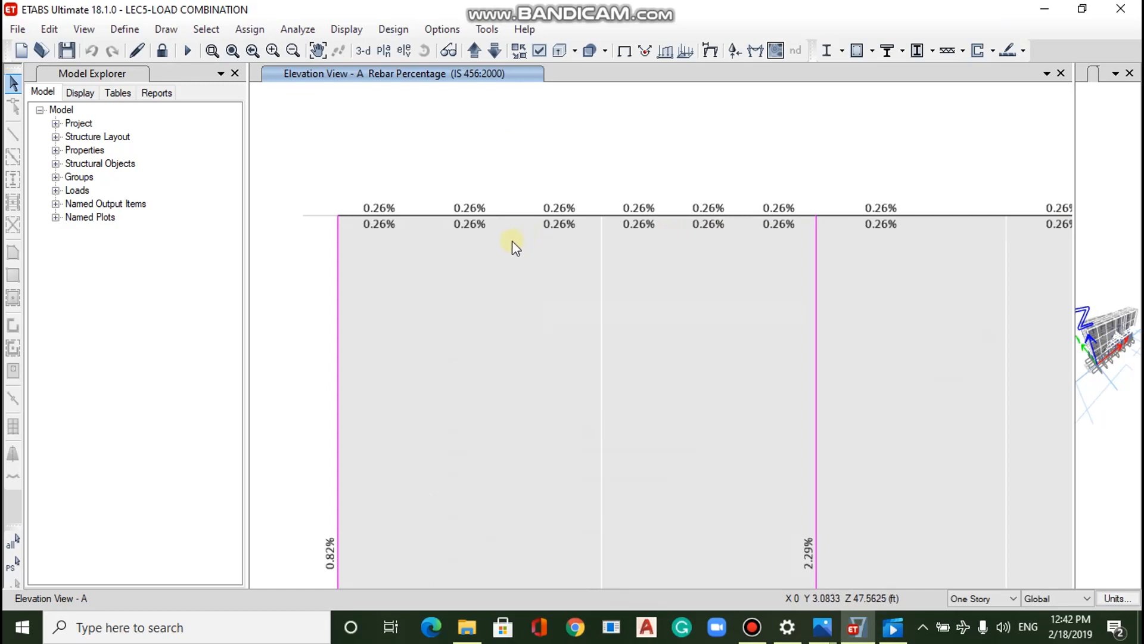
Examine the rebar percentages of the Story1 and Story2 beams and columns in elevation A.
scroll(578, 253, "down", 3)
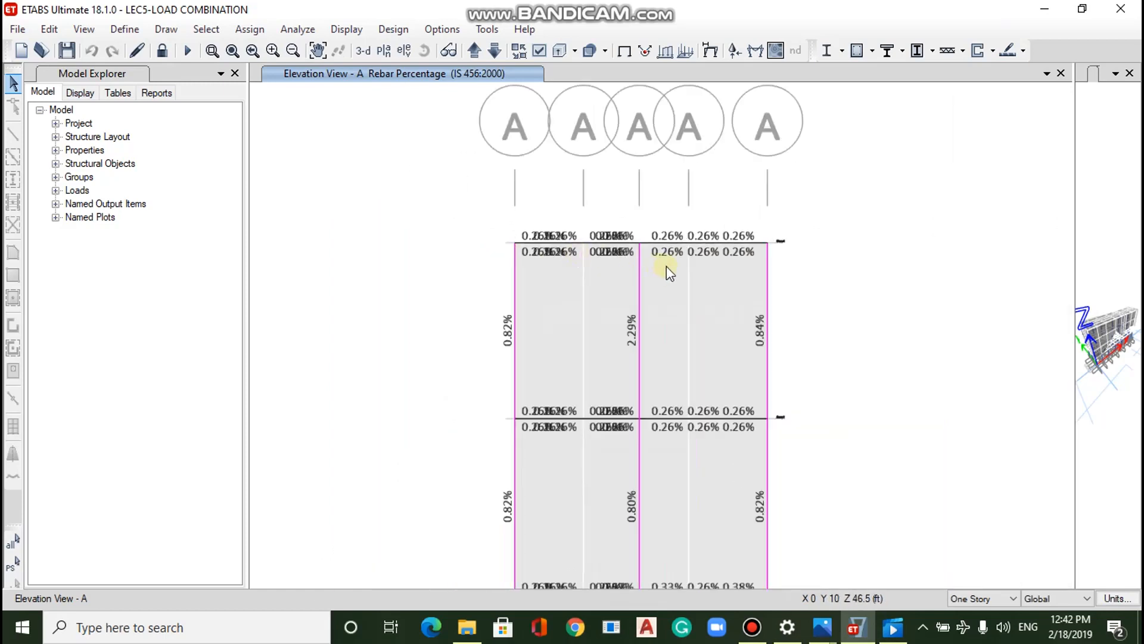
scroll(711, 469, "down", 3)
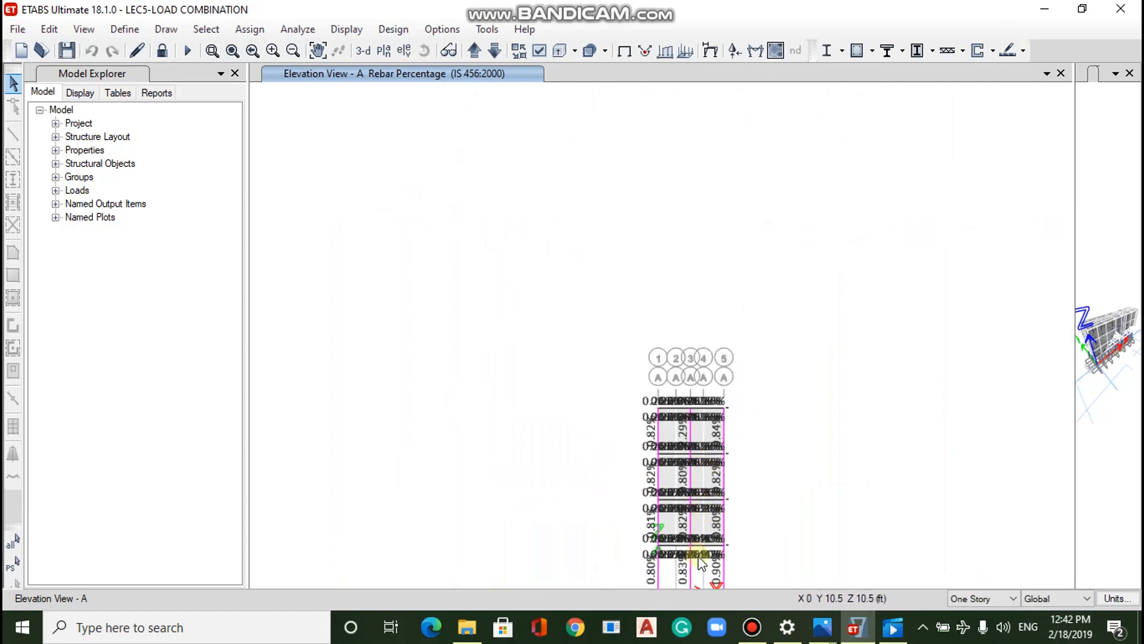
scroll(707, 492, "up", 4)
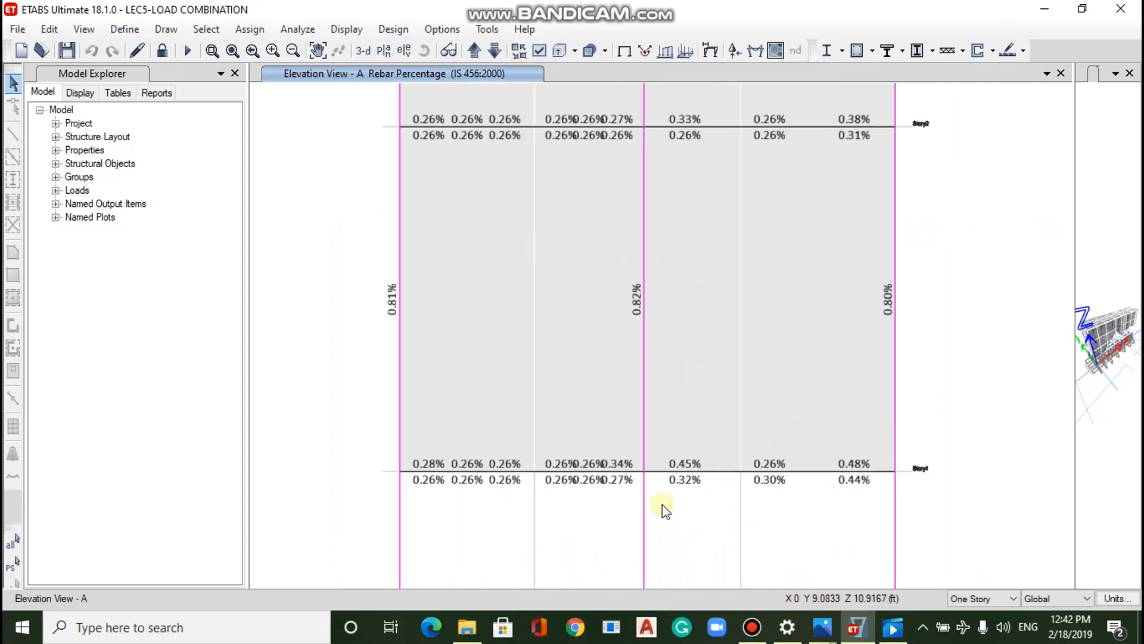
scroll(662, 505, "down", 3)
scroll(611, 505, "up", 5)
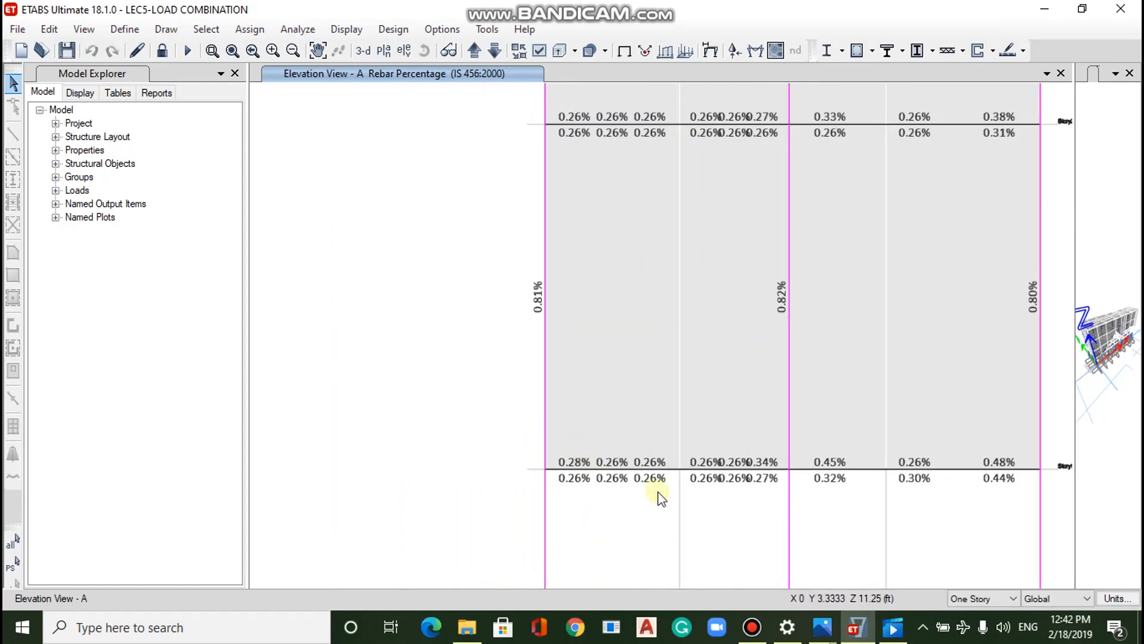
scroll(693, 484, "up", 2)
scroll(693, 484, "down", 2)
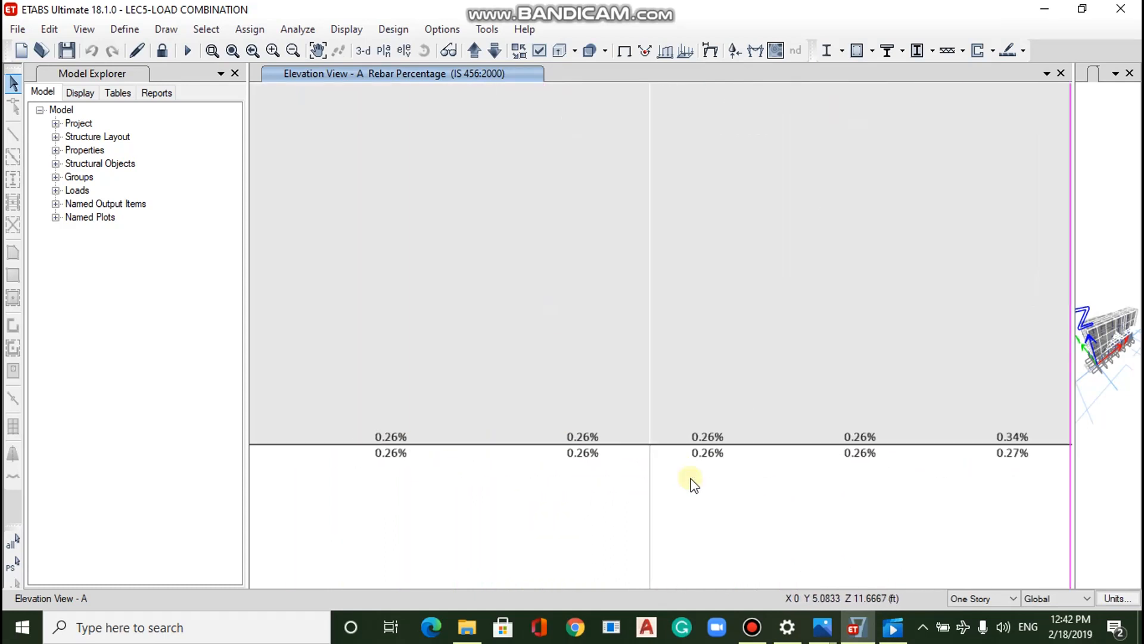
scroll(692, 480, "down", 2)
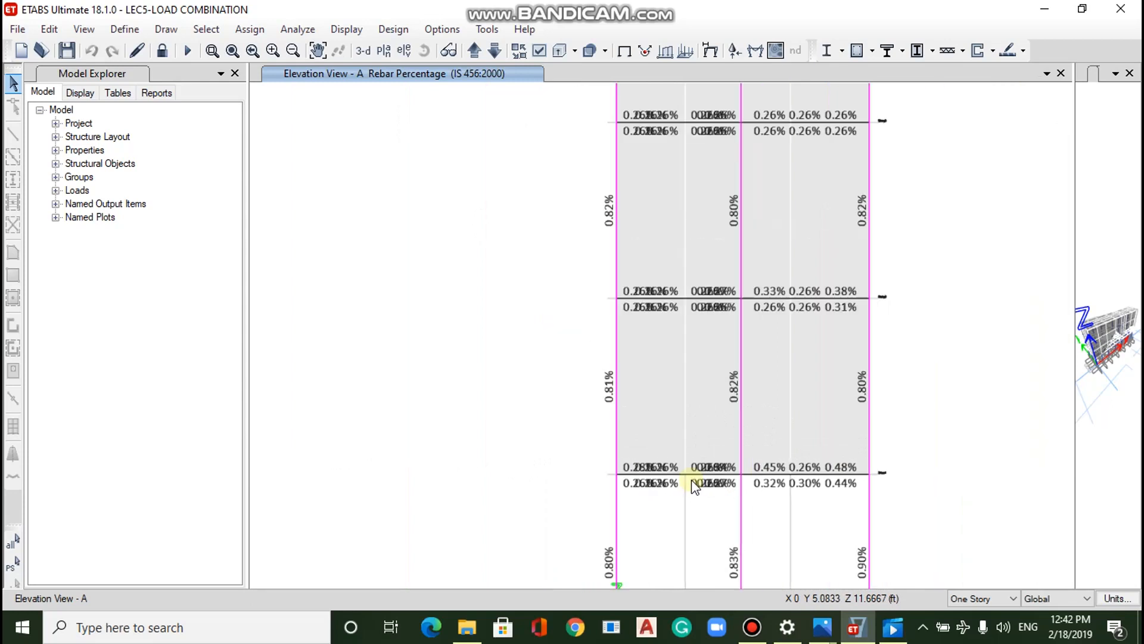
scroll(827, 515, "down", 2)
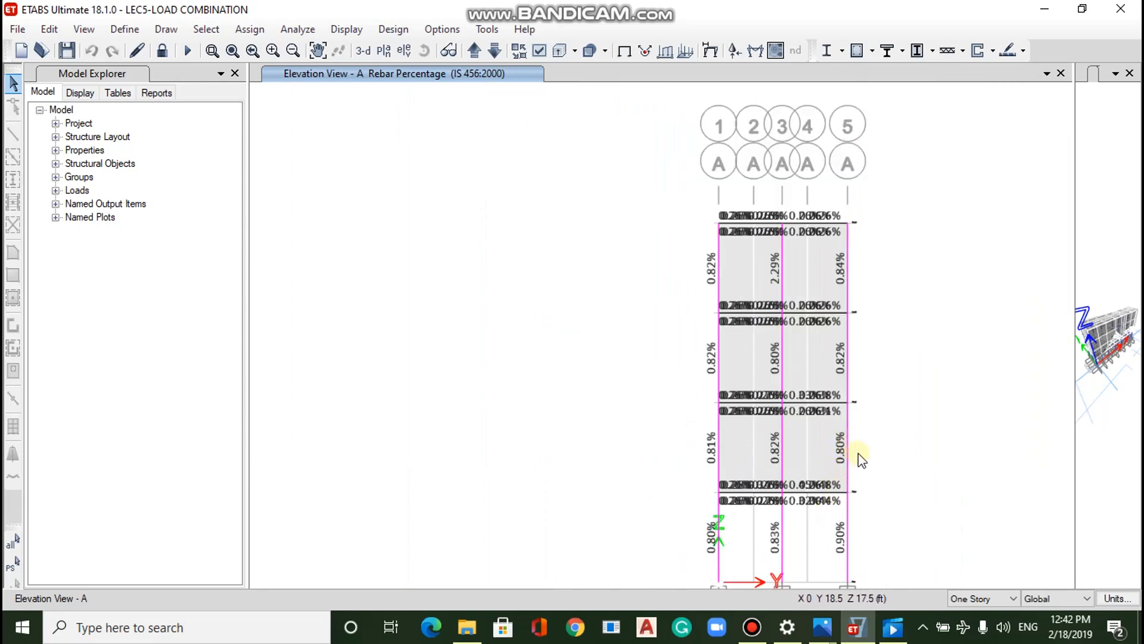
scroll(858, 453, "up", 4)
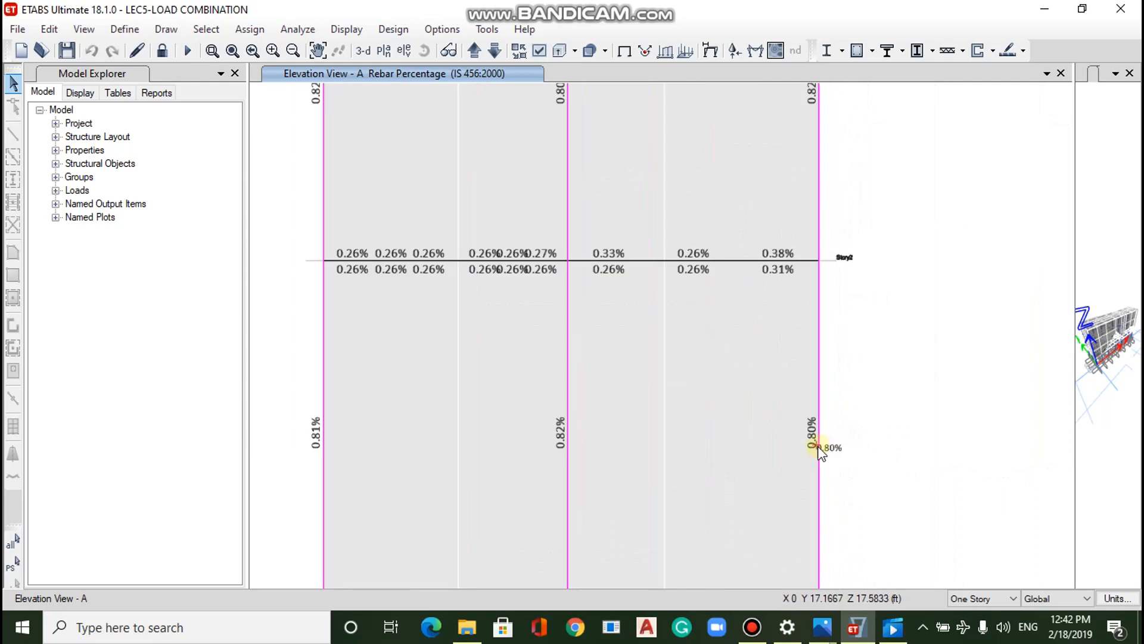
mouse_move(817, 436)
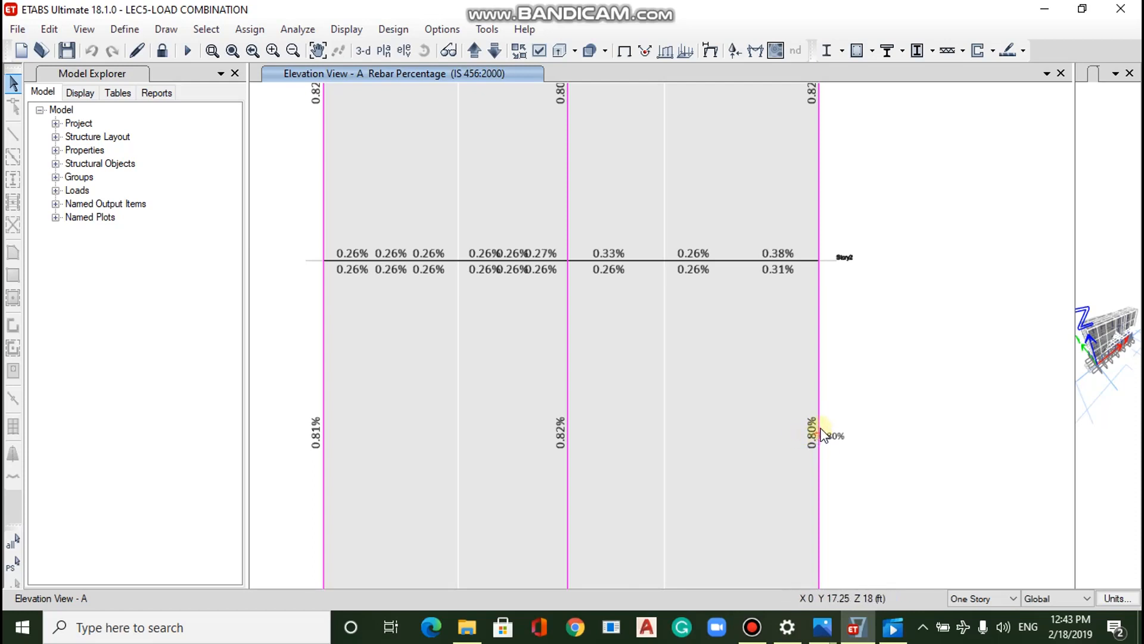
Compare the beam and column rebar percentages in elevation A from Story2 up to Story4.
scroll(835, 460, "down", 3)
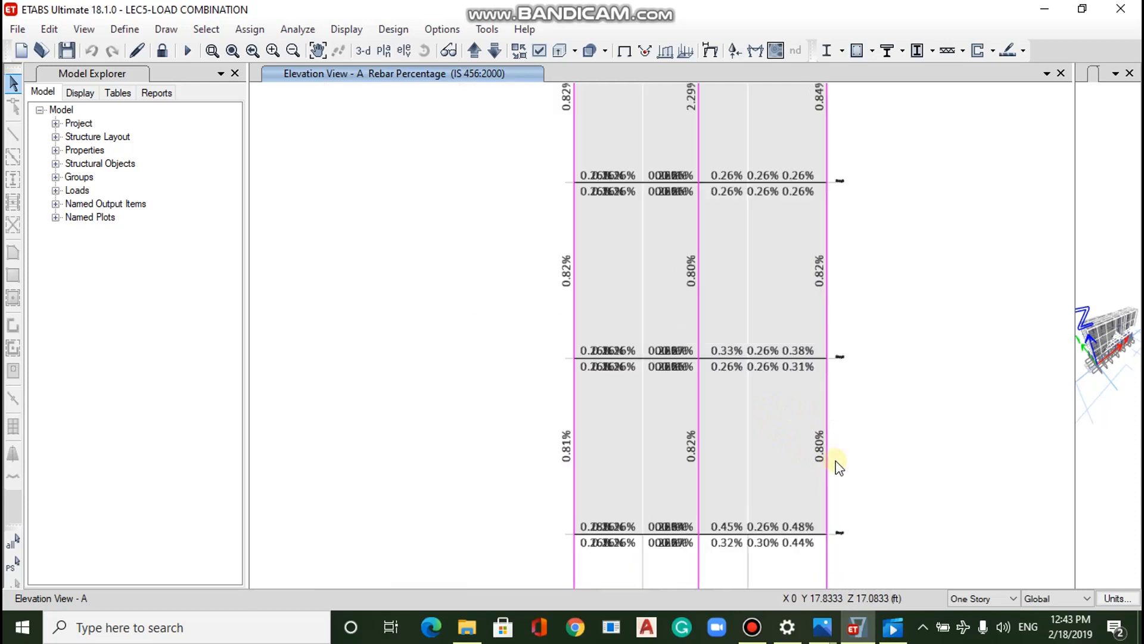
scroll(752, 419, "up", 5)
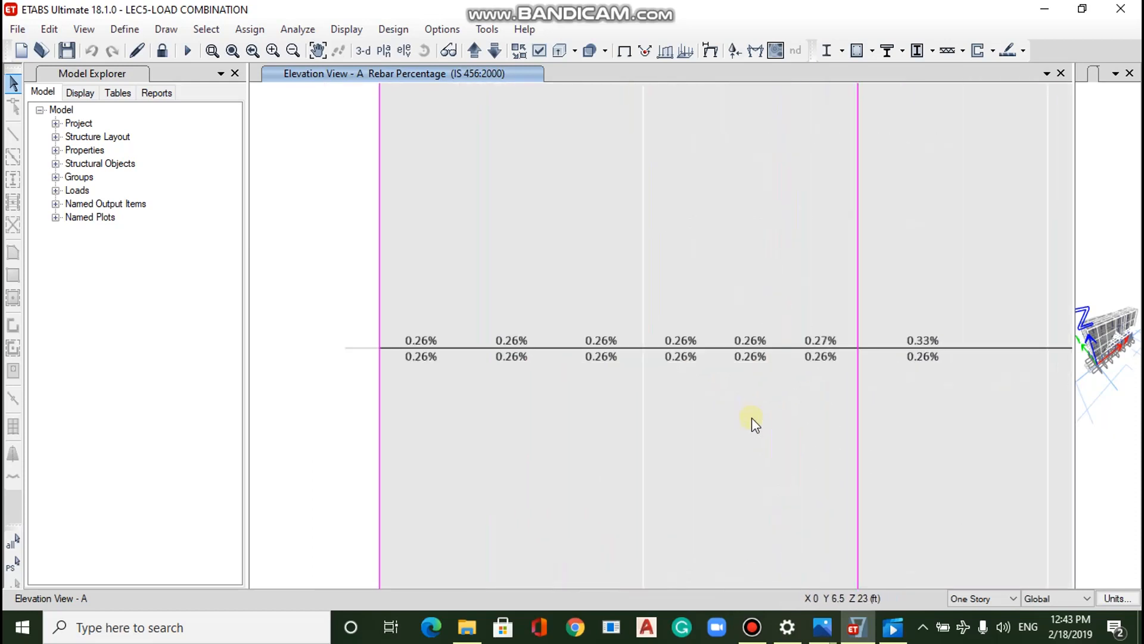
scroll(752, 417, "down", 3)
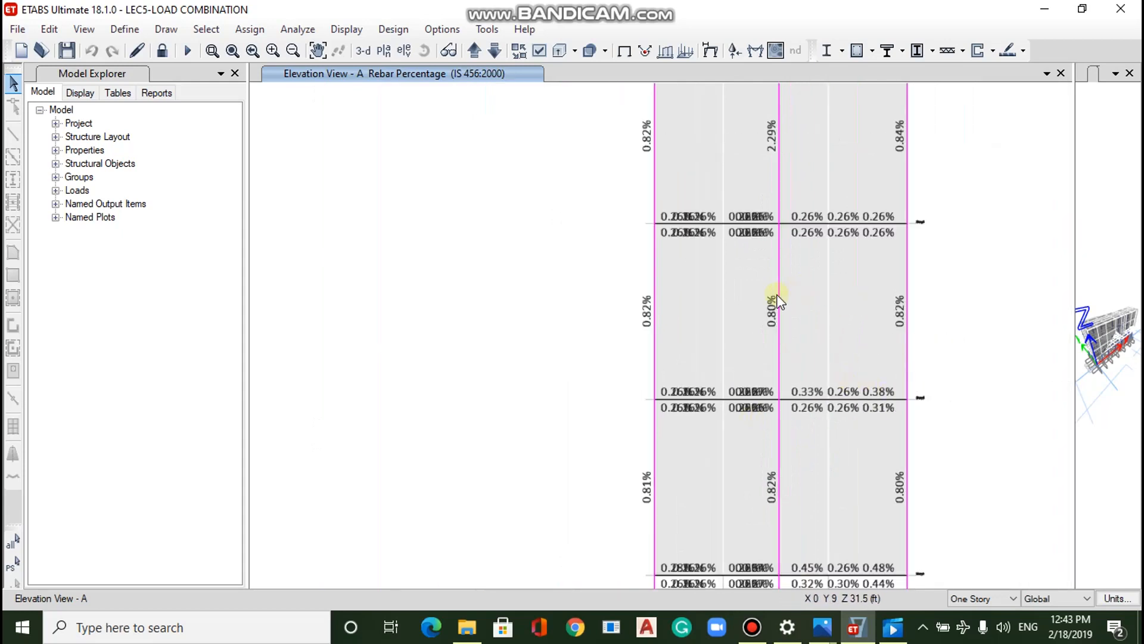
scroll(775, 300, "down", 4)
scroll(807, 252, "up", 2)
scroll(808, 252, "up", 2)
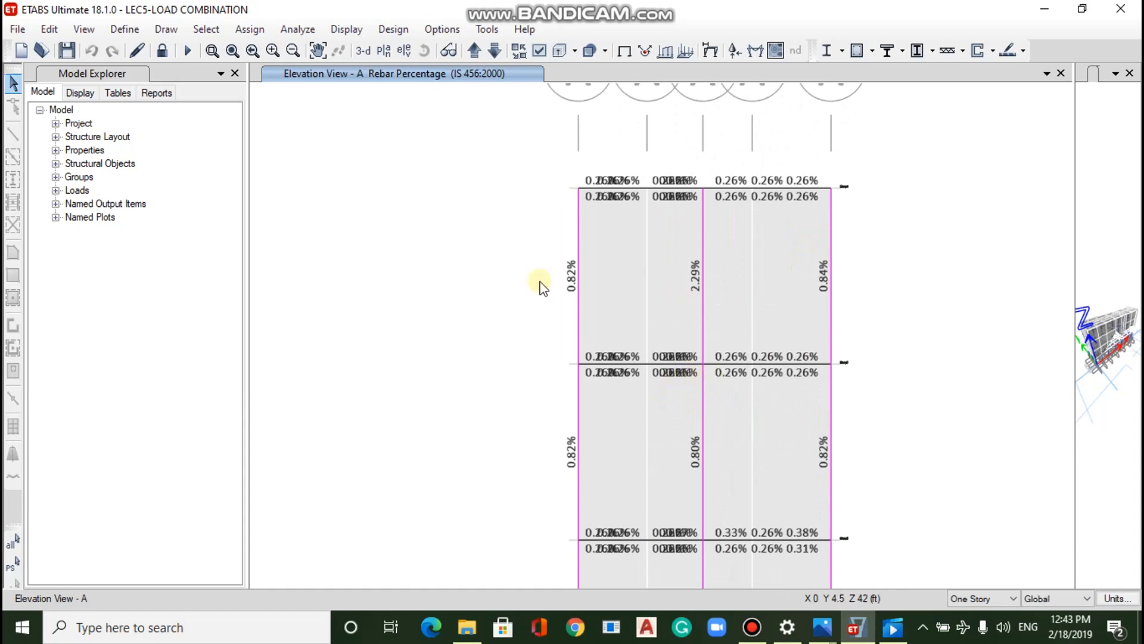
Review the concrete design information of the Story4 column on grid line 3, and clear the selection.
scroll(707, 285, "up", 3)
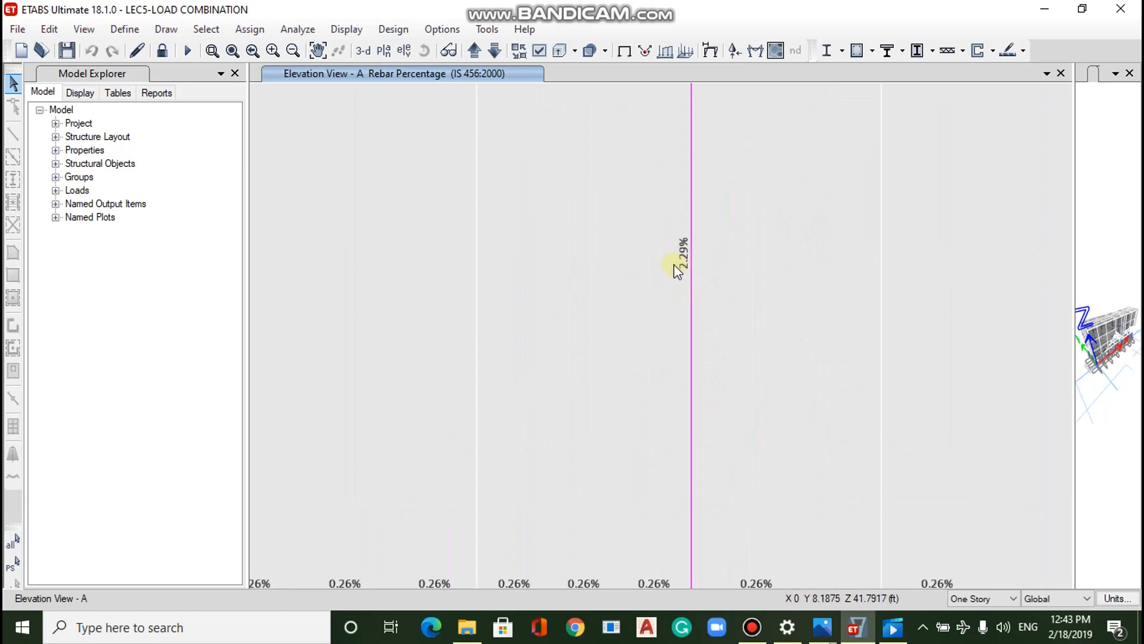
mouse_move(689, 268)
scroll(689, 278, "down", 4)
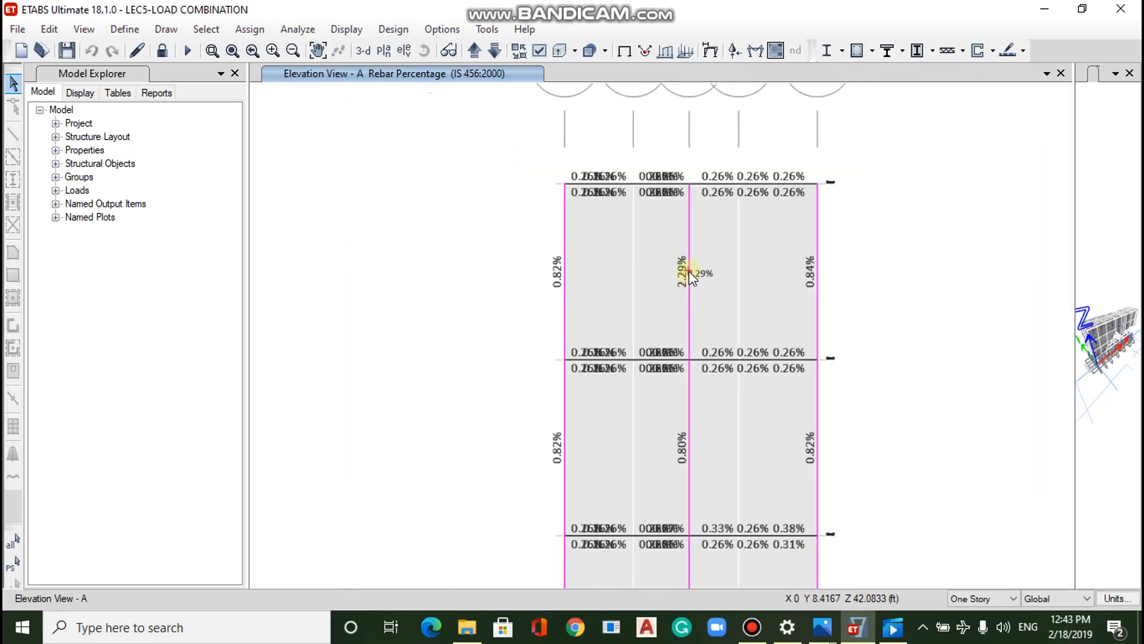
left_click(690, 273)
right_click(689, 271)
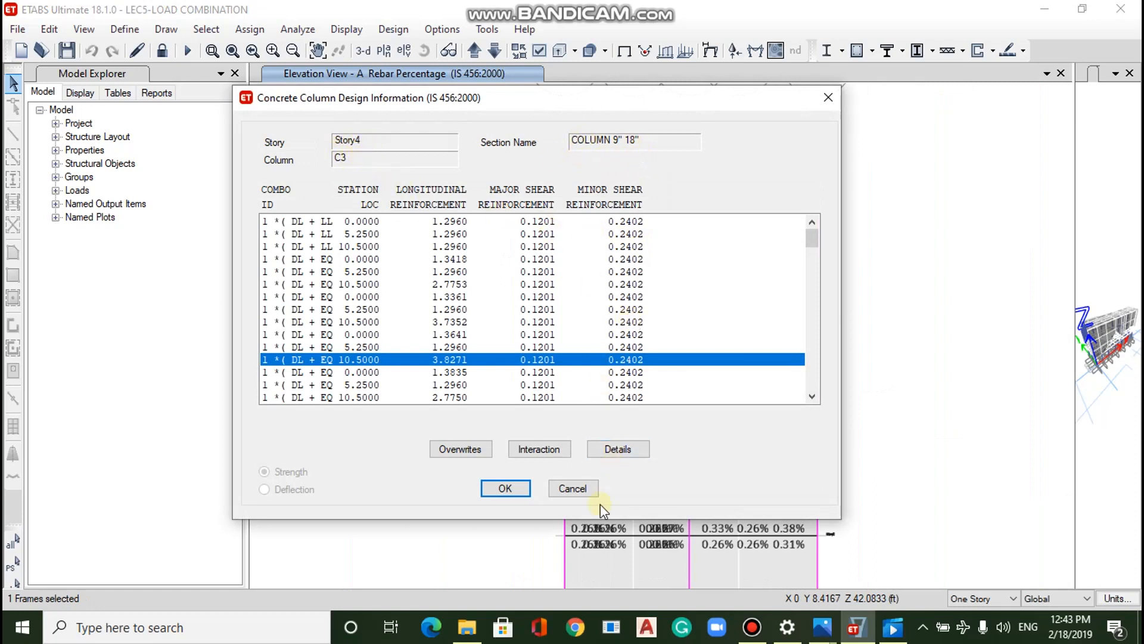
left_click(572, 488)
mouse_move(690, 269)
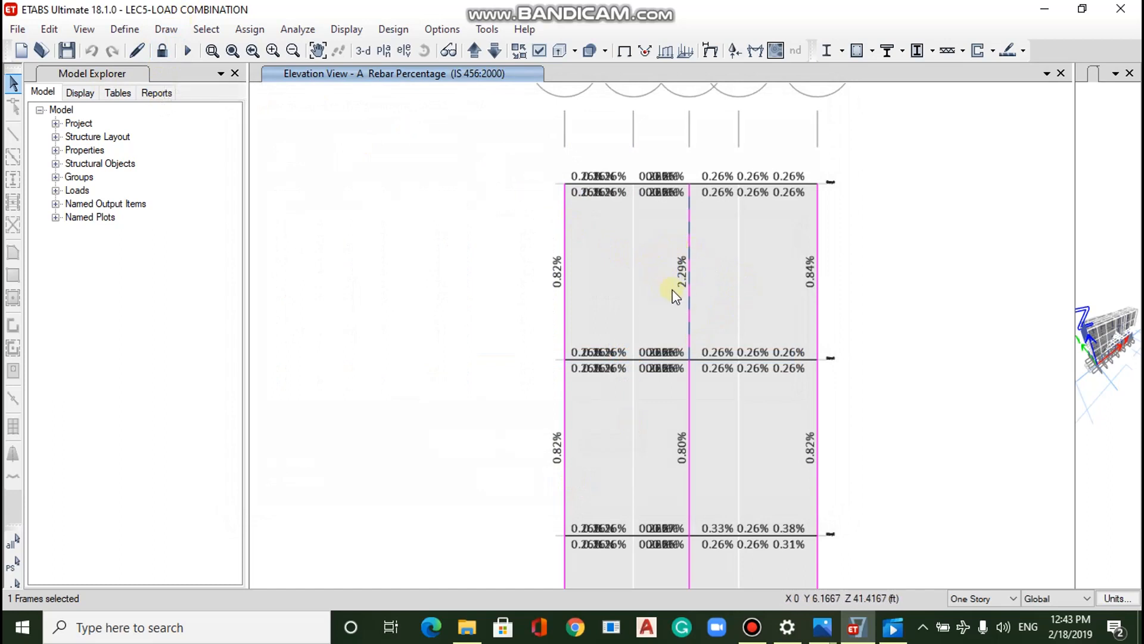
left_click(599, 263)
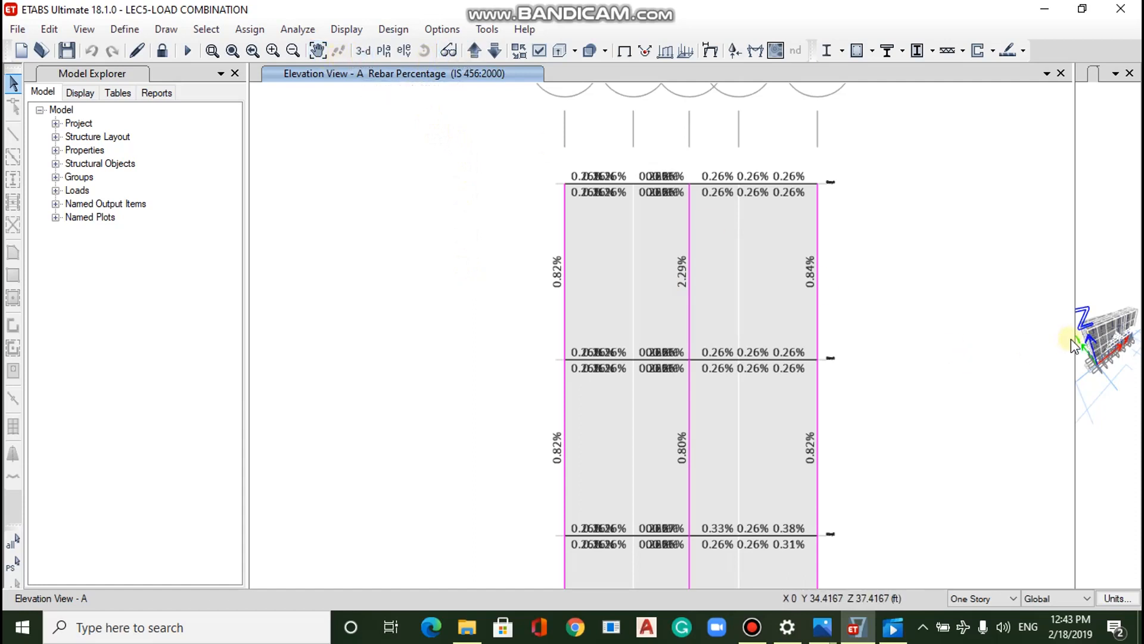
Open the design details of the overstressed Story2 column C24 from the 3-D rebar percentage view.
left_click(358, 53)
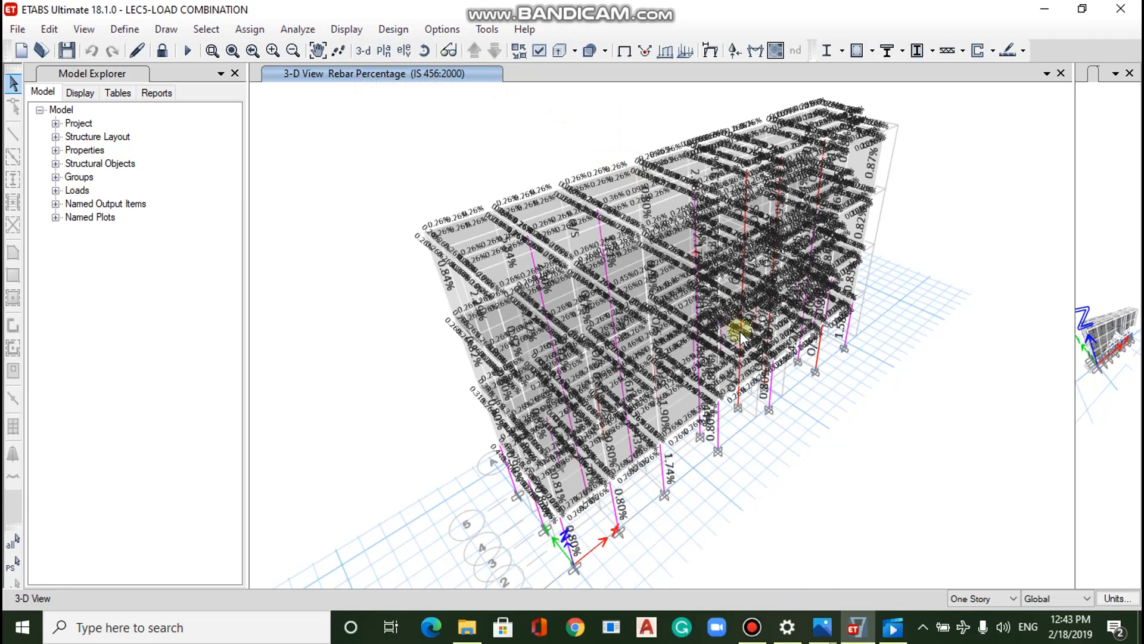
scroll(767, 330, "up", 5)
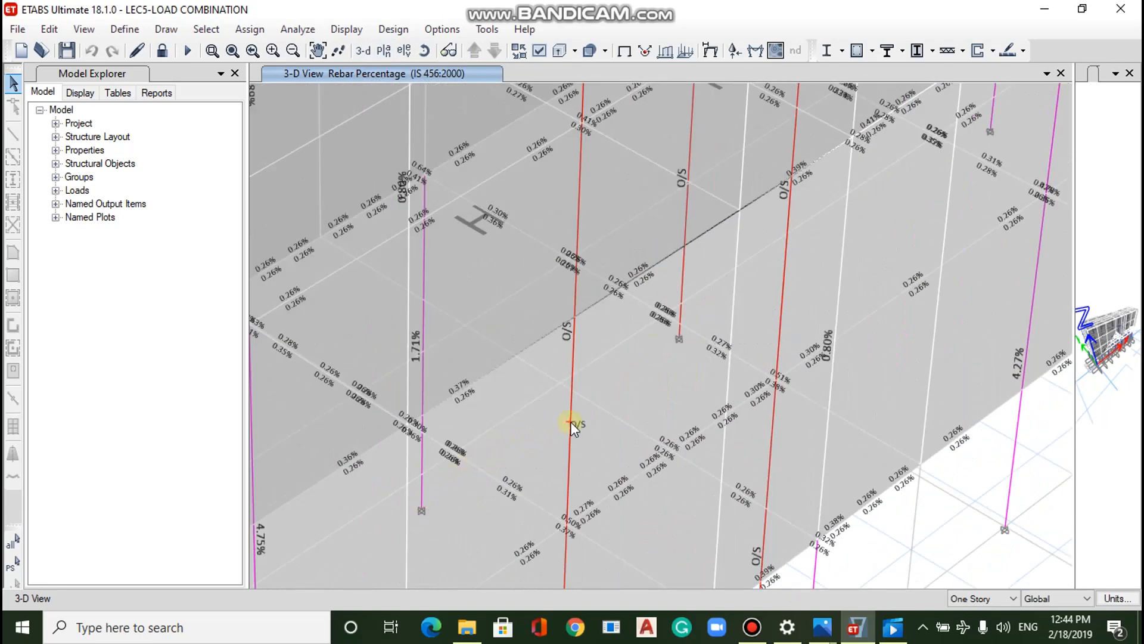
left_click(574, 338)
right_click(575, 341)
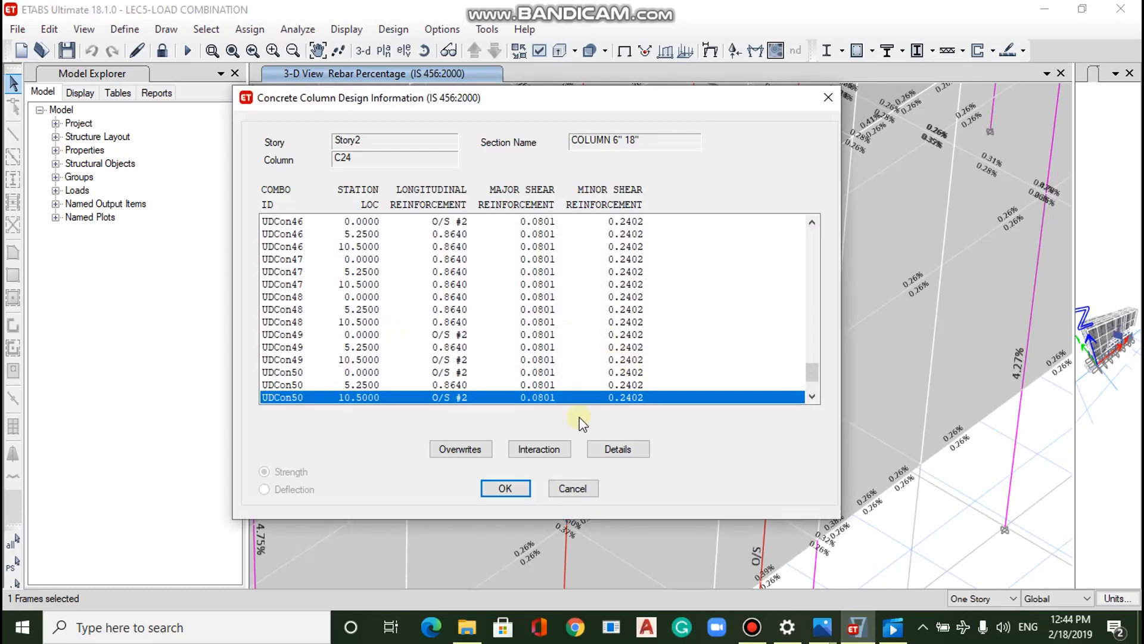
left_click(618, 448)
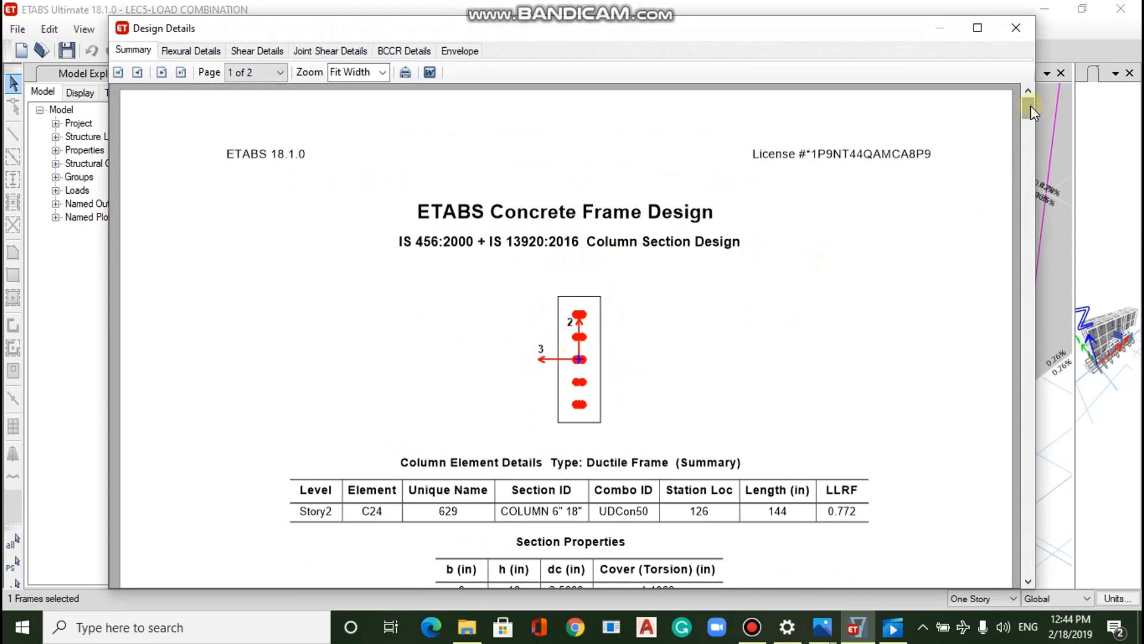
Read through both pages of the column section design summary for C24, and close its design information.
left_click_drag(1031, 106, 1029, 150)
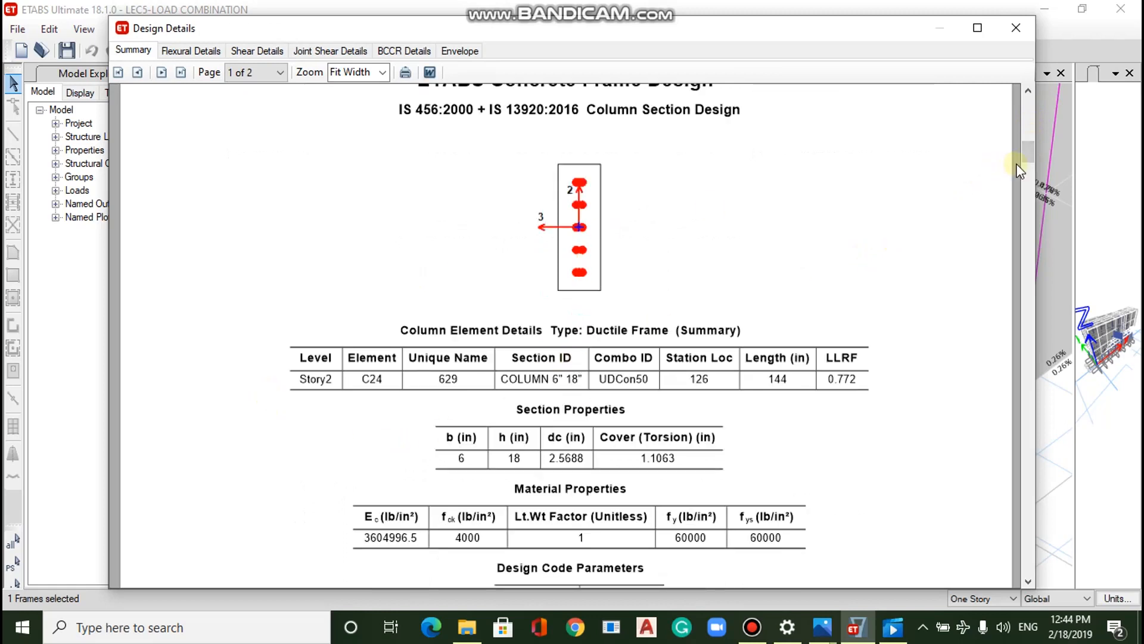
left_click_drag(1033, 152, 1036, 209)
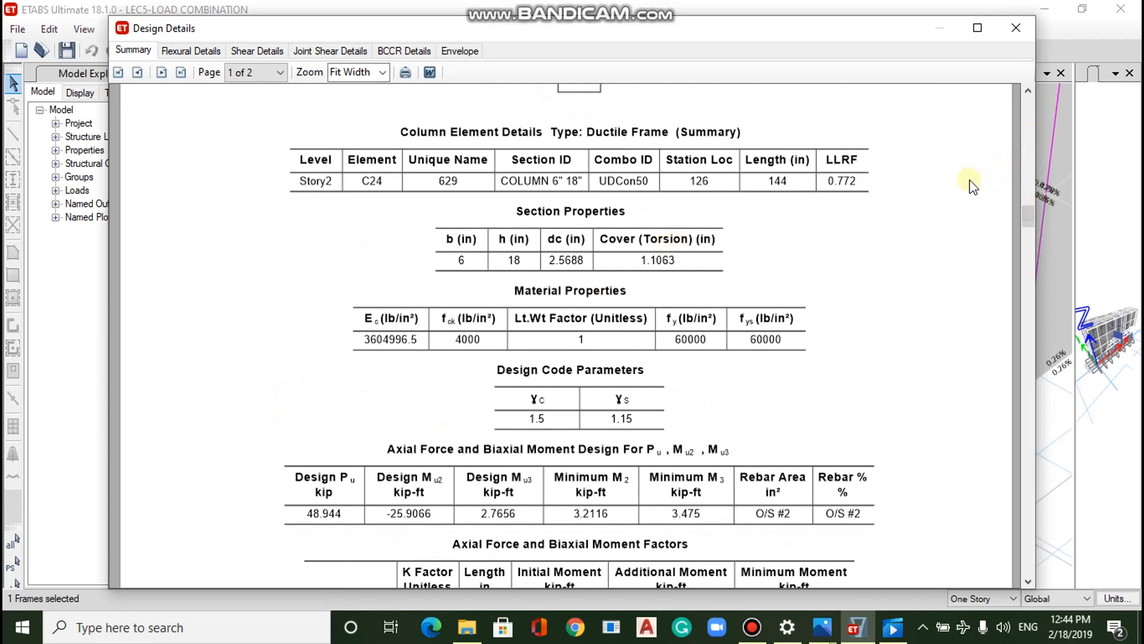
left_click_drag(1029, 217, 1027, 263)
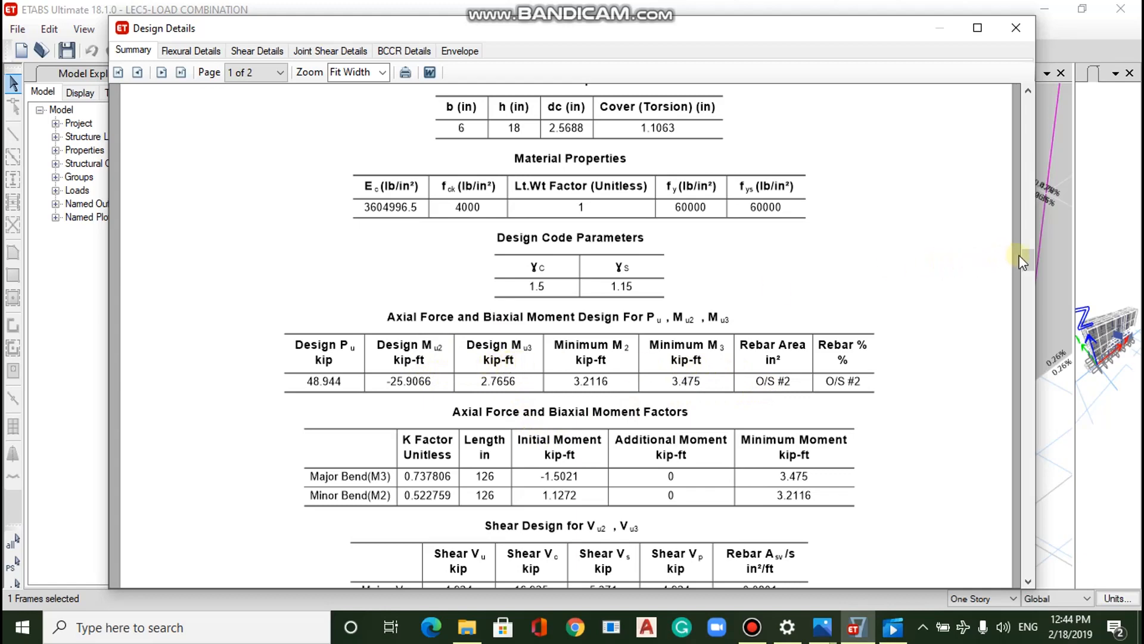
left_click_drag(1026, 258, 1030, 411)
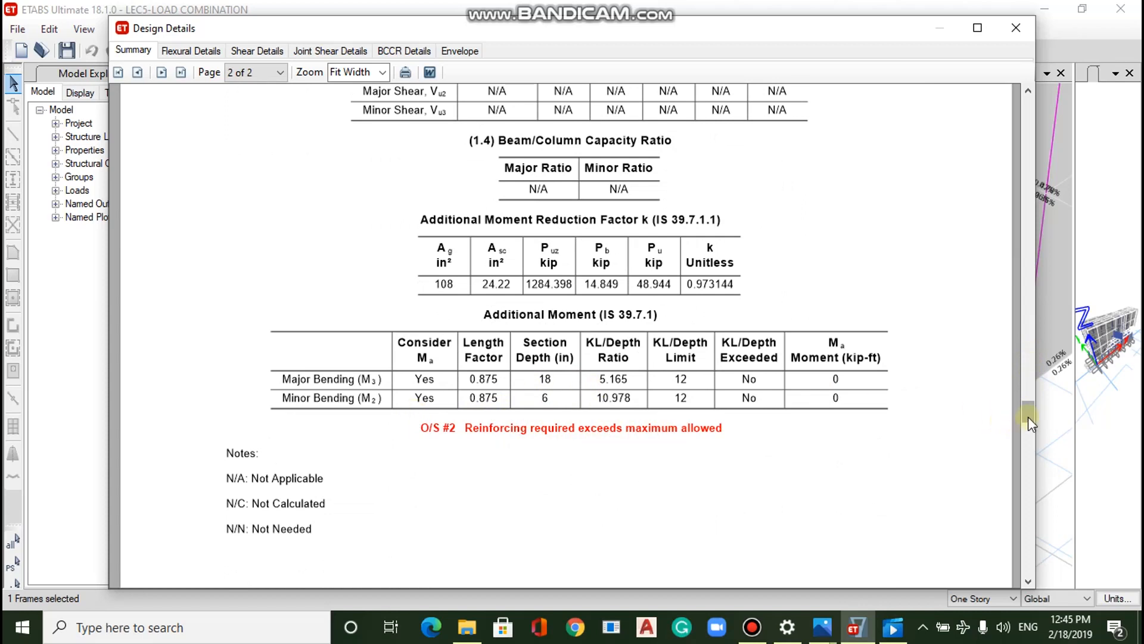
left_click_drag(1028, 413, 1028, 107)
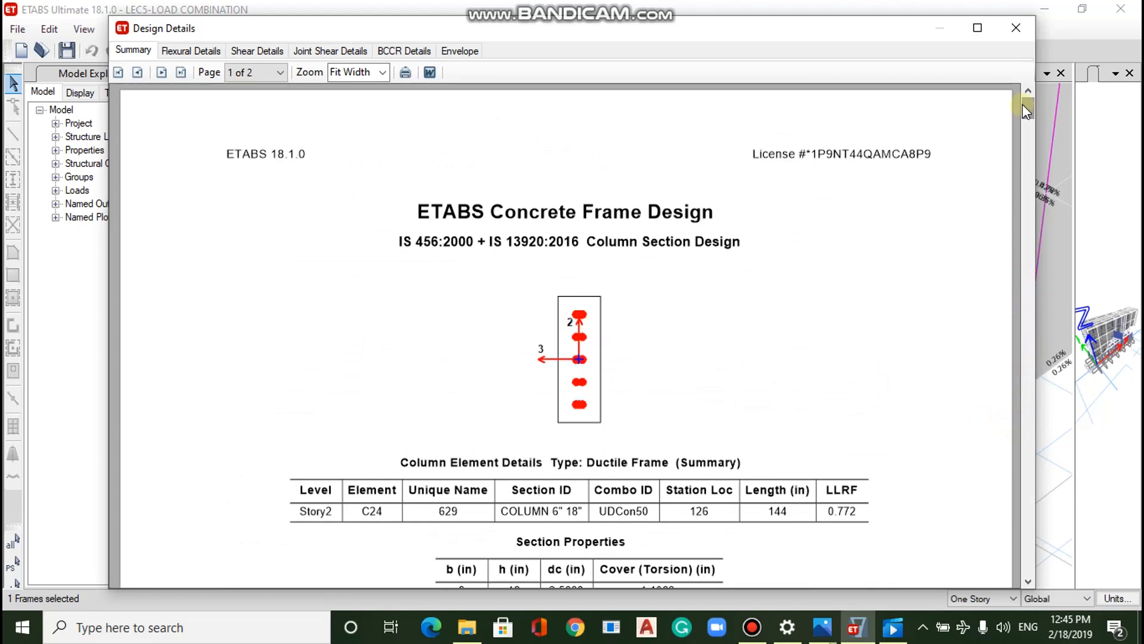
left_click(1024, 24)
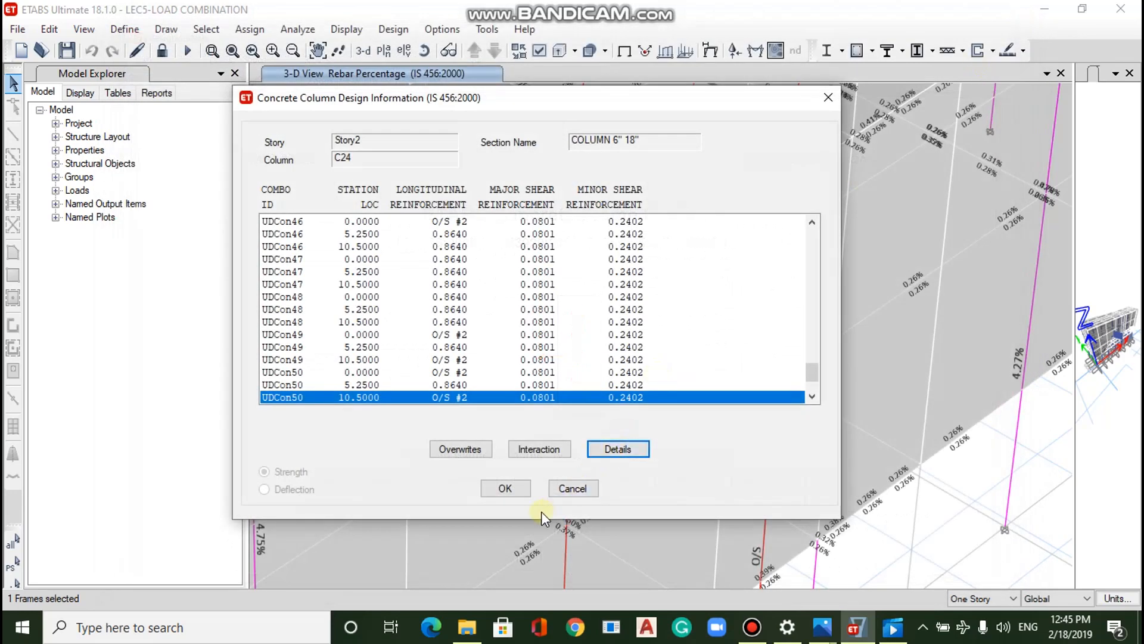
left_click(560, 488)
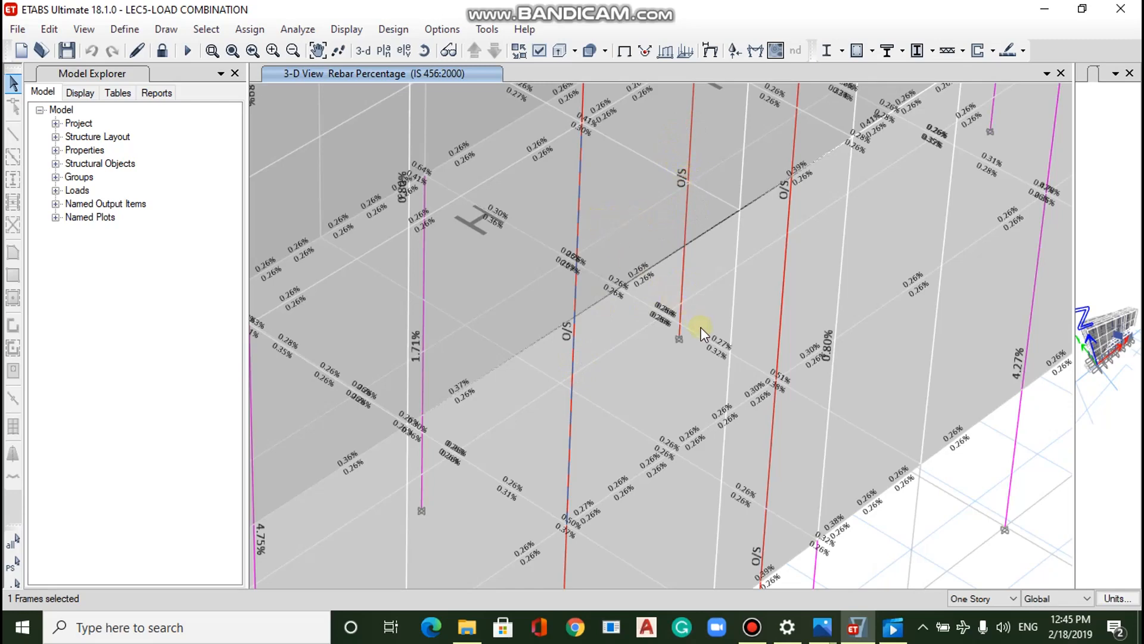
Display the rebar percentages in the Story4 plan view.
scroll(701, 333, "down", 3)
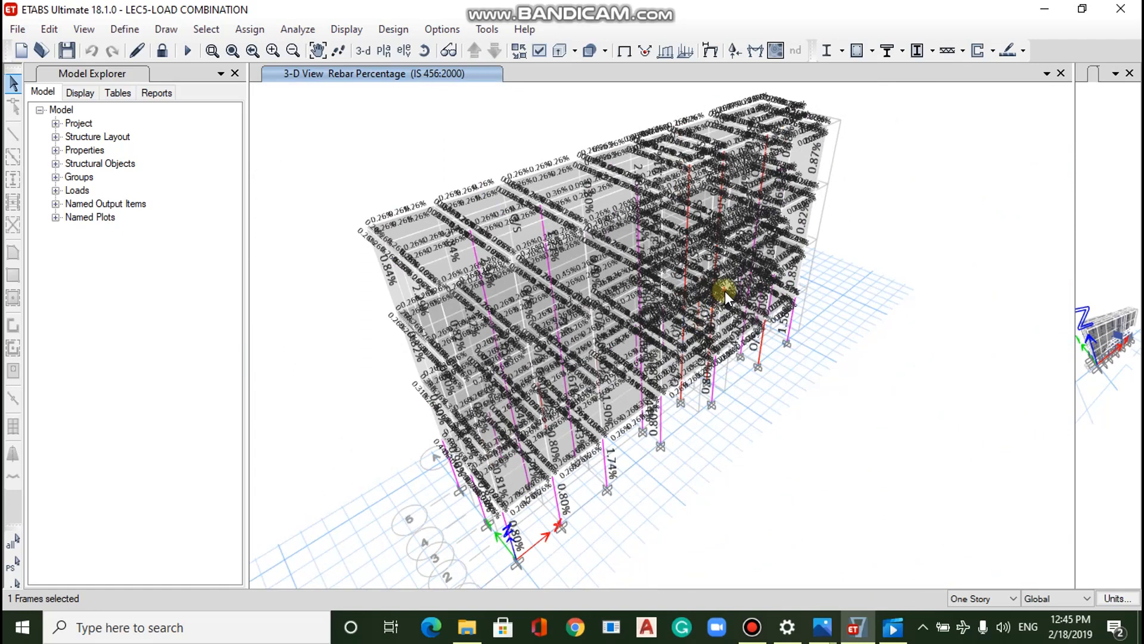
scroll(724, 291, "up", 2)
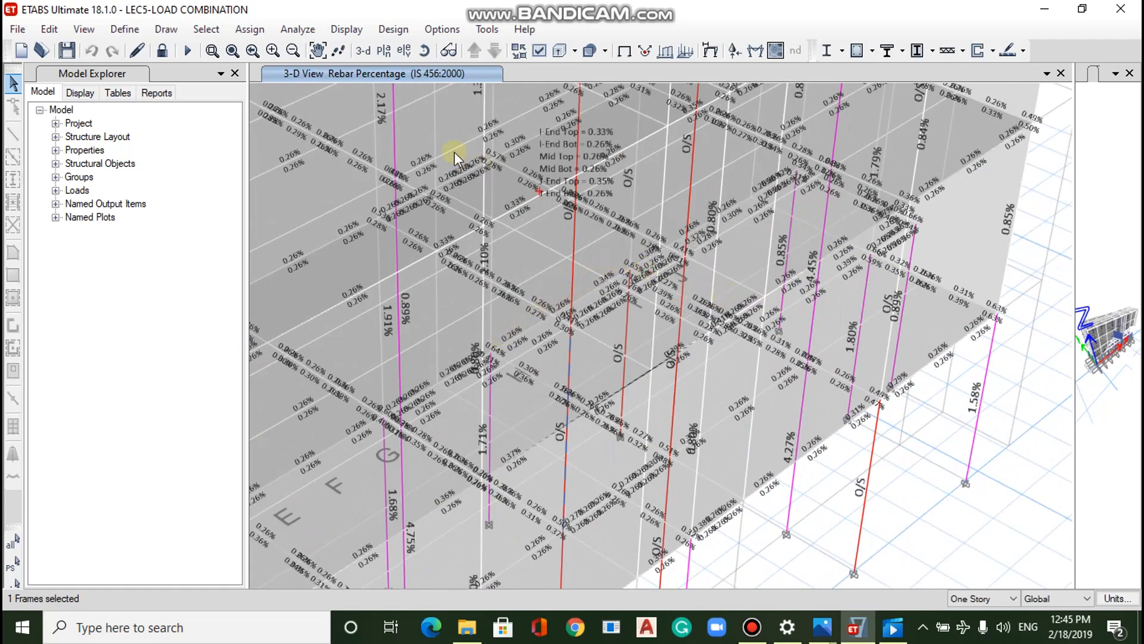
left_click(385, 52)
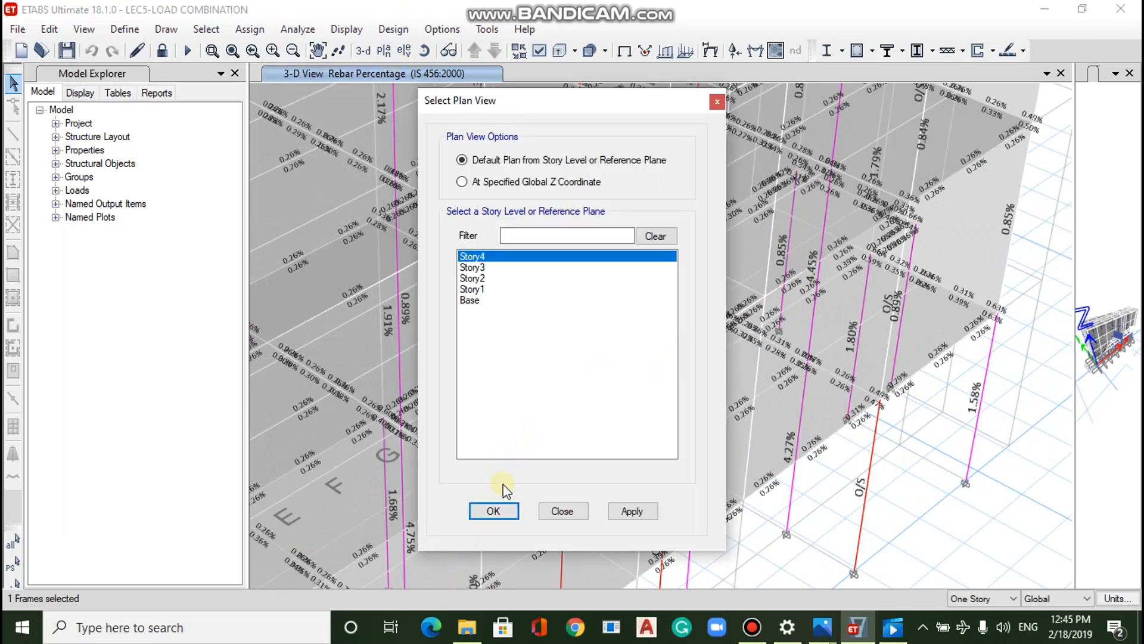
left_click(493, 511)
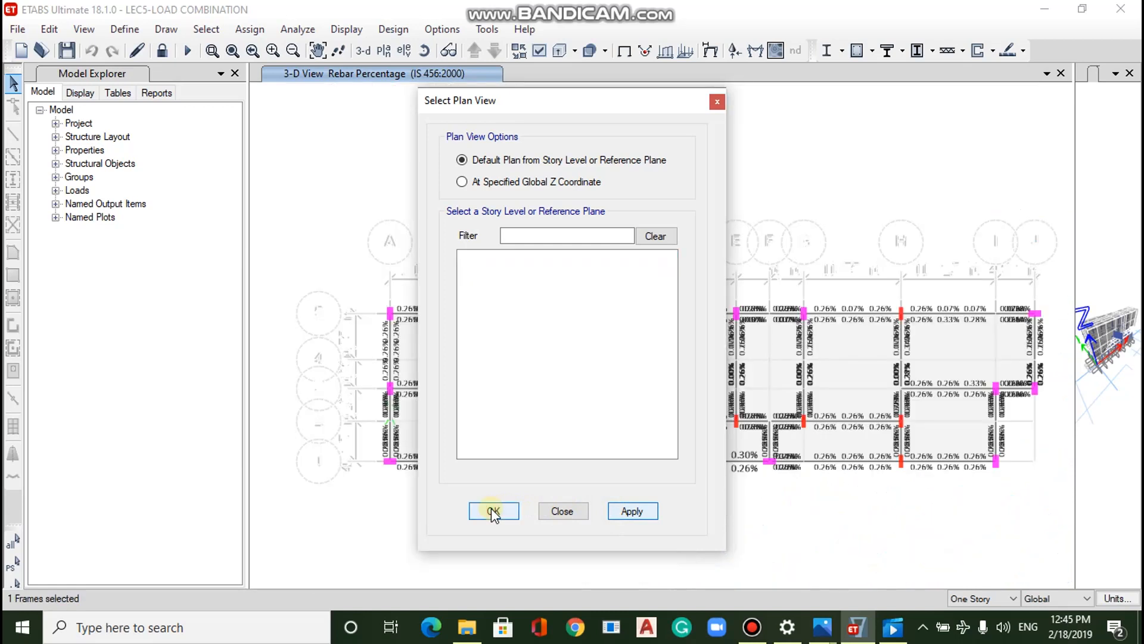
left_click(493, 511)
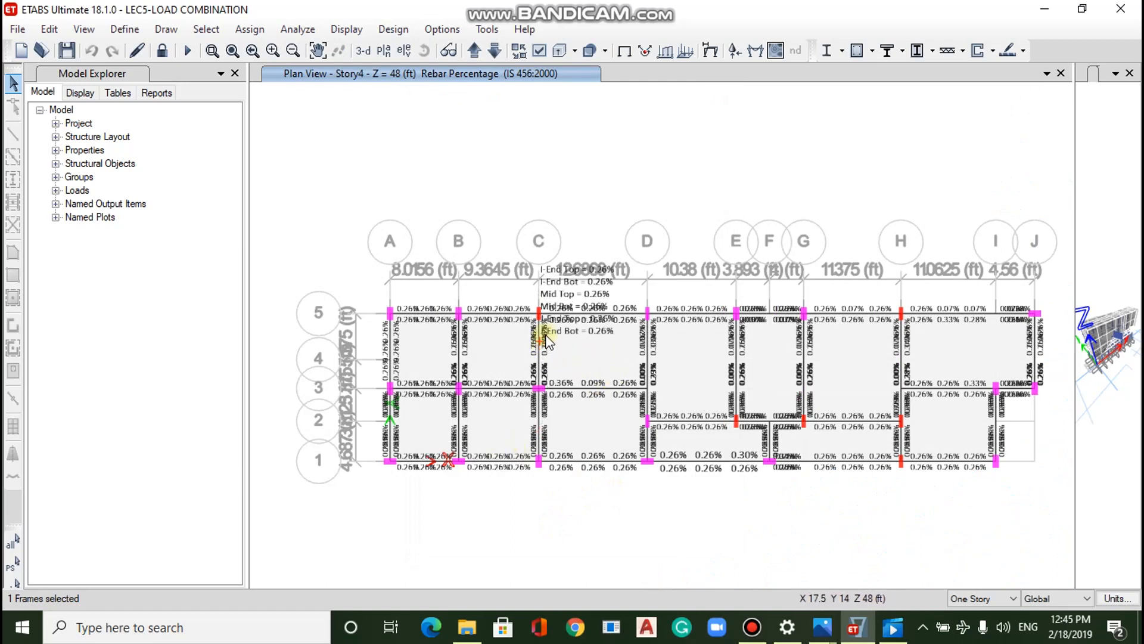
Examine the Story4 plan for overstressed columns along grid lines C, E, G and H.
mouse_move(539, 316)
scroll(540, 315, "up", 2)
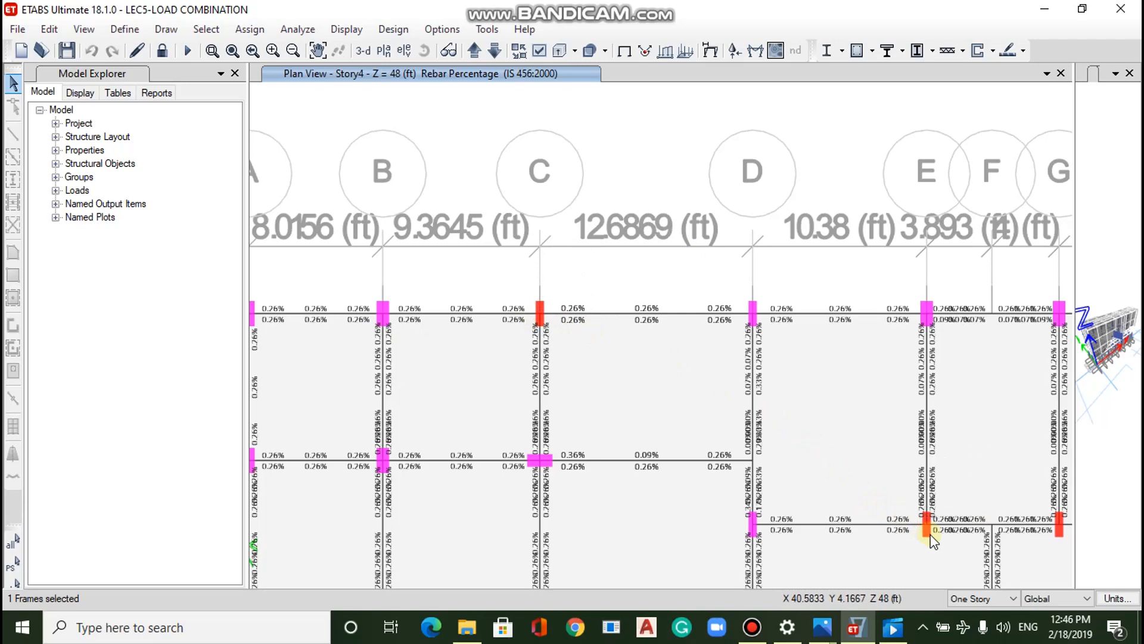
scroll(565, 324, "down", 3)
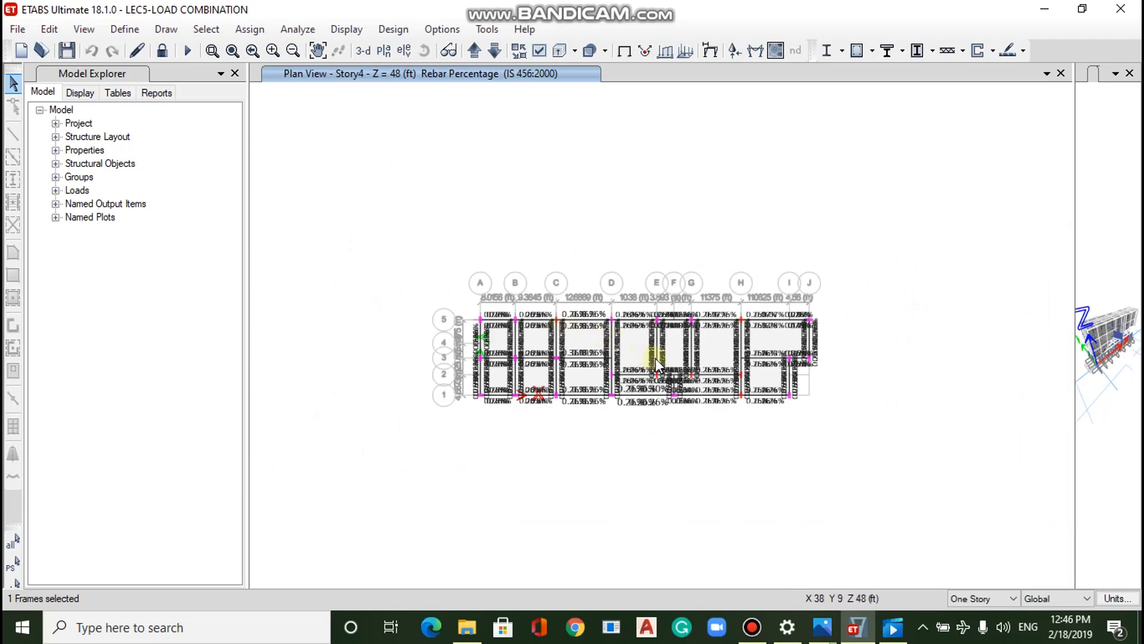
scroll(708, 369, "up", 2)
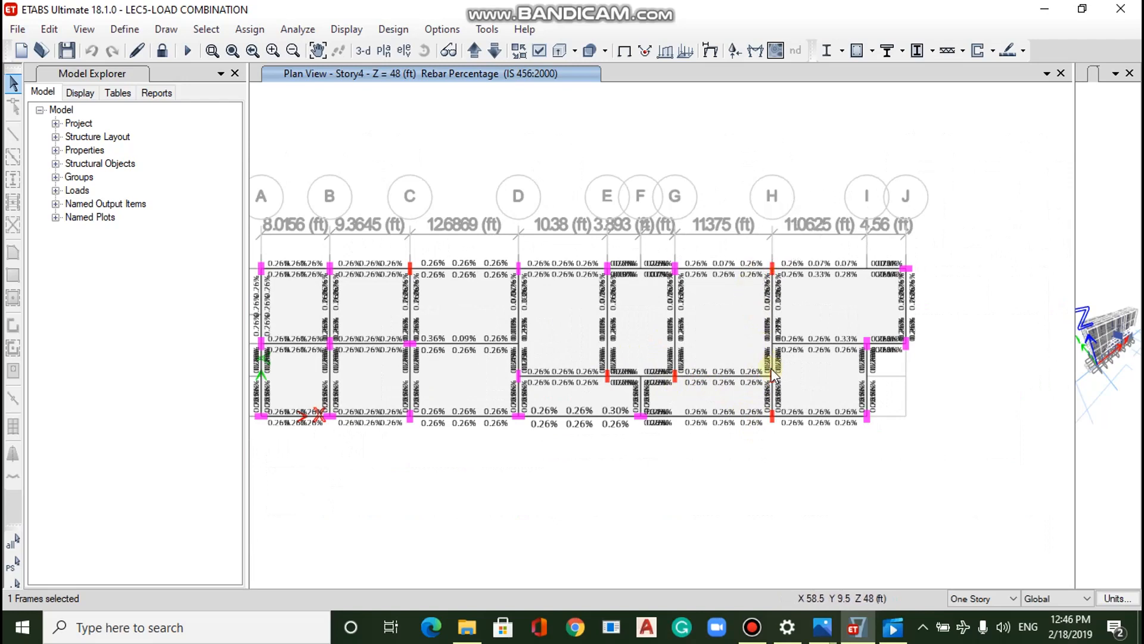
scroll(772, 372, "down", 2)
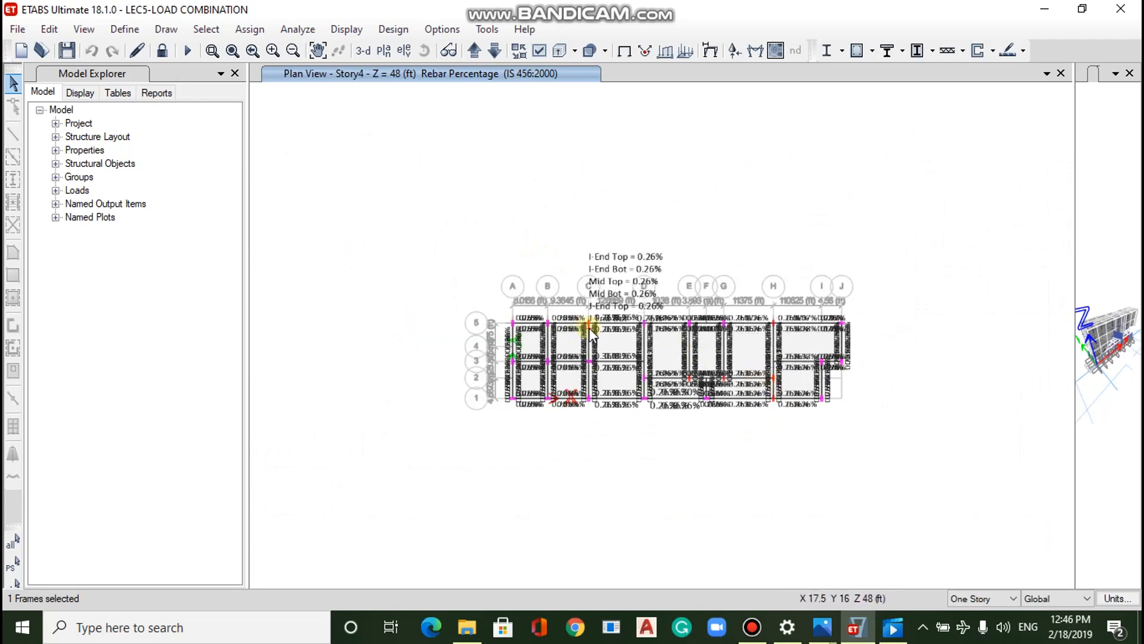
scroll(590, 334, "up", 2)
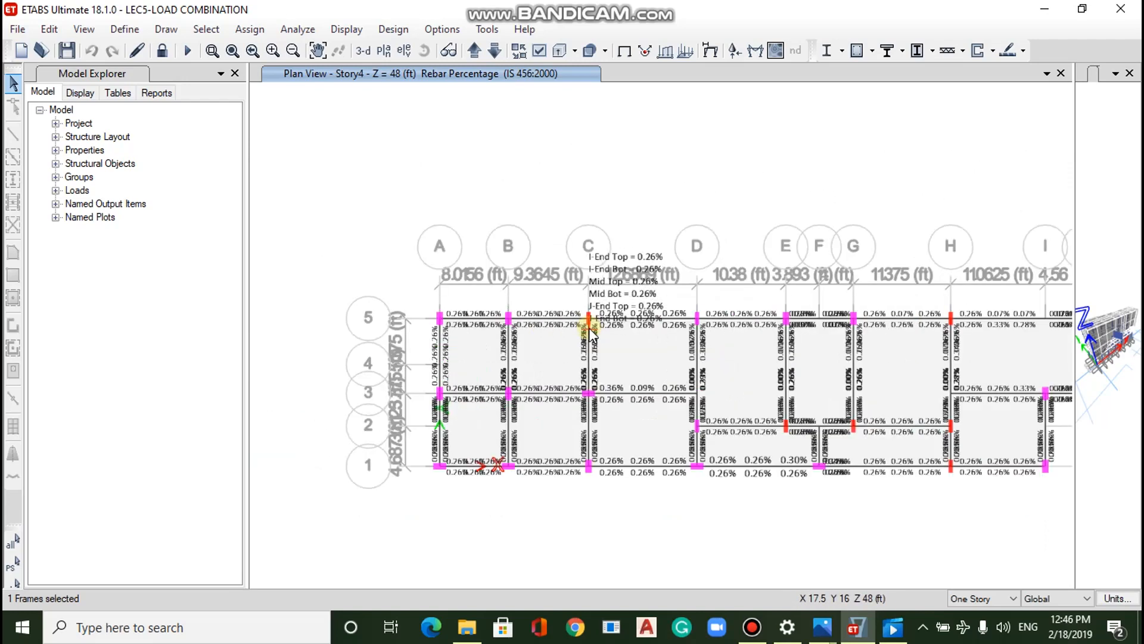
scroll(821, 442, "down", 2)
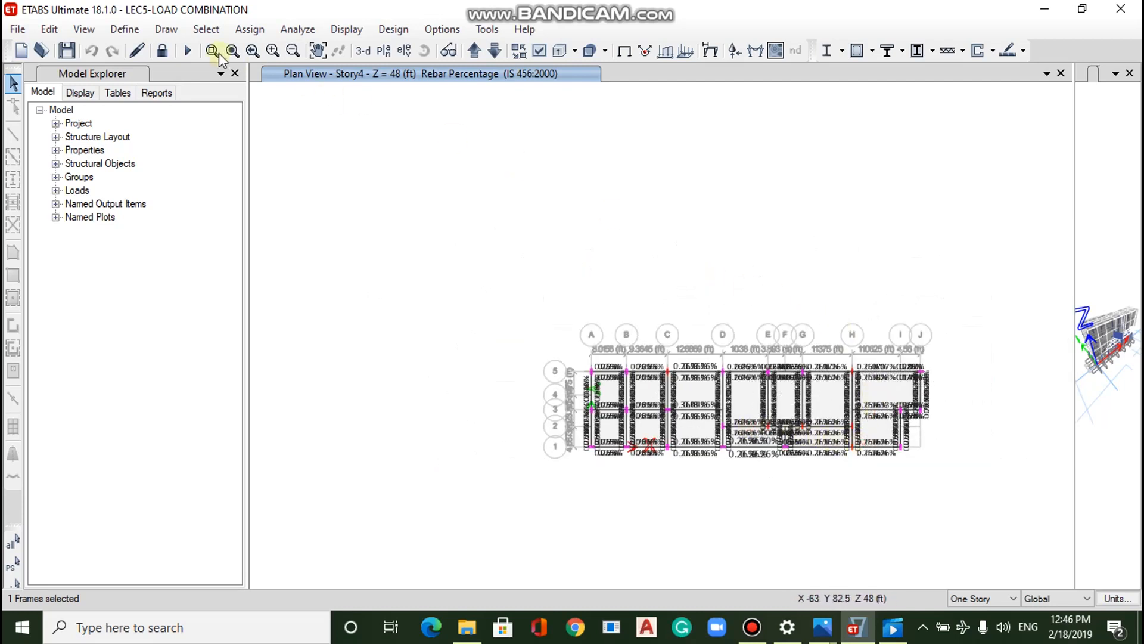
Unlock the model, accepting deletion of the analysis results, and set the story scope to All Stories.
left_click(162, 51)
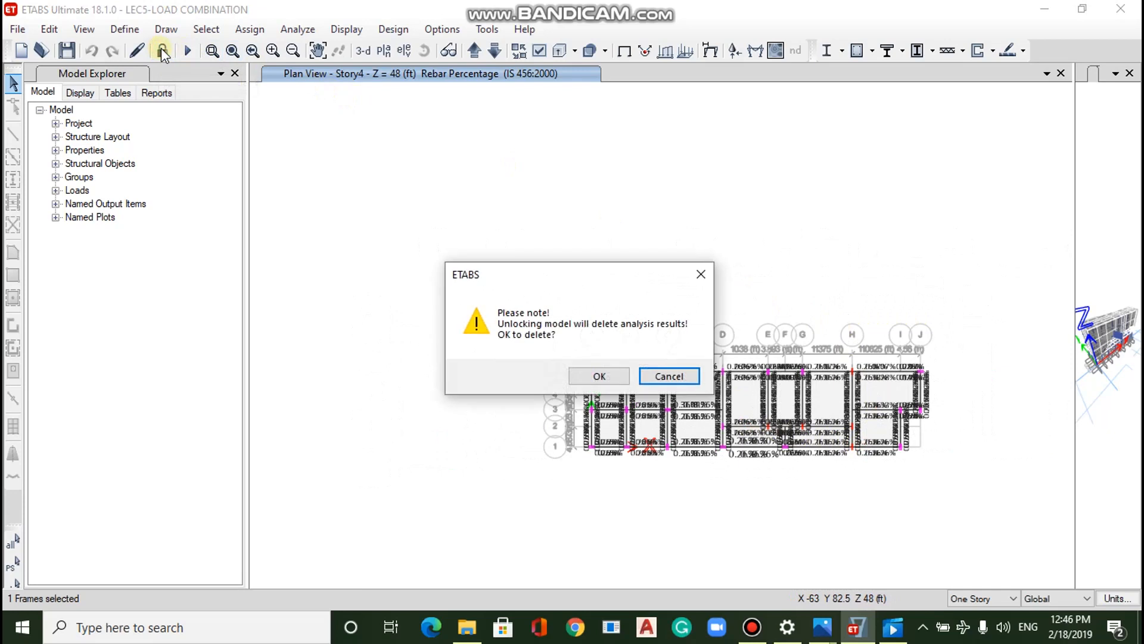
left_click(600, 377)
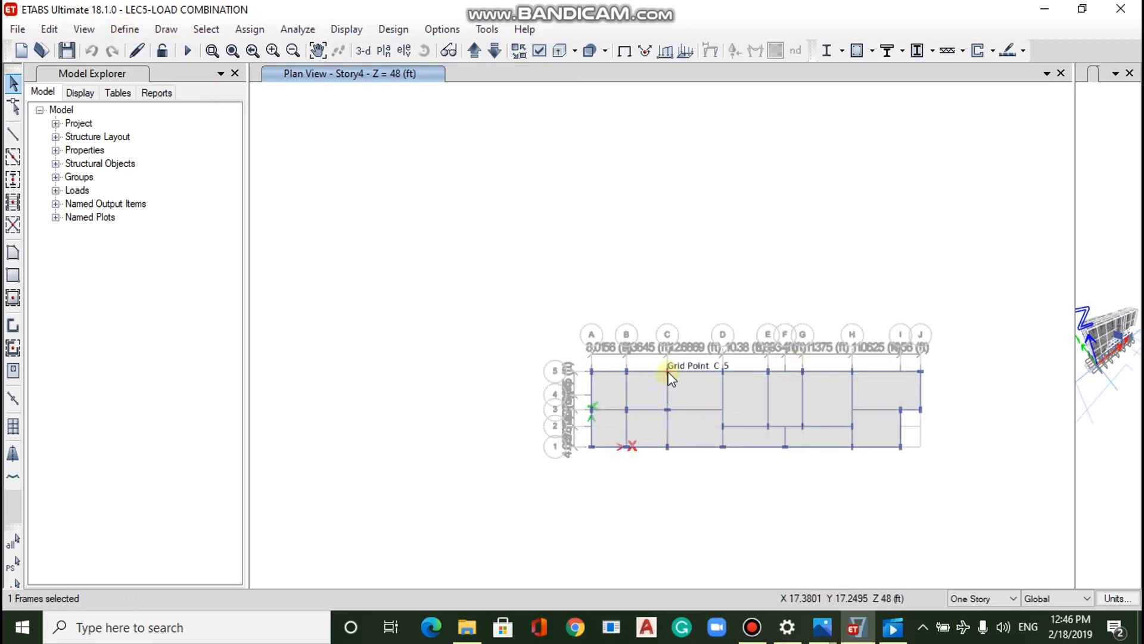
scroll(667, 376, "up", 5)
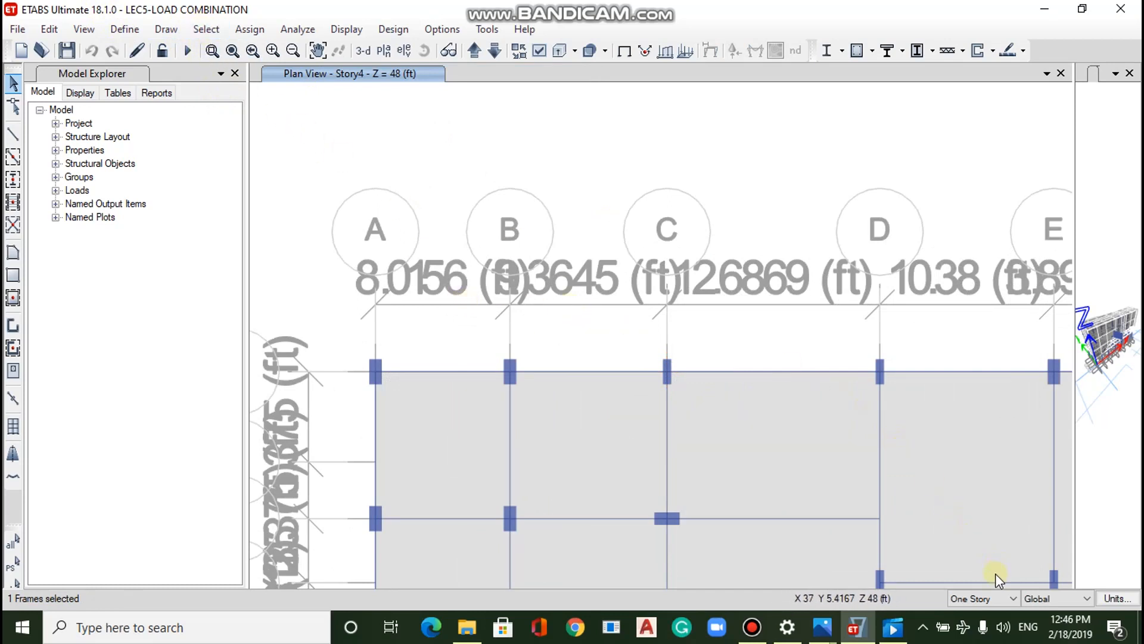
left_click(992, 596)
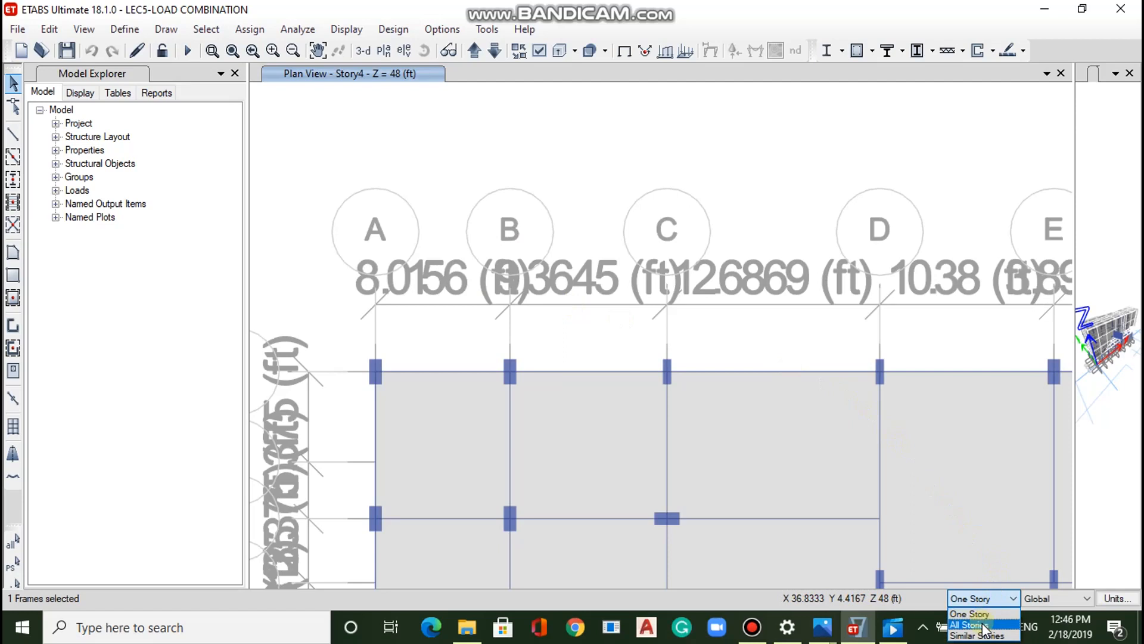
left_click(985, 626)
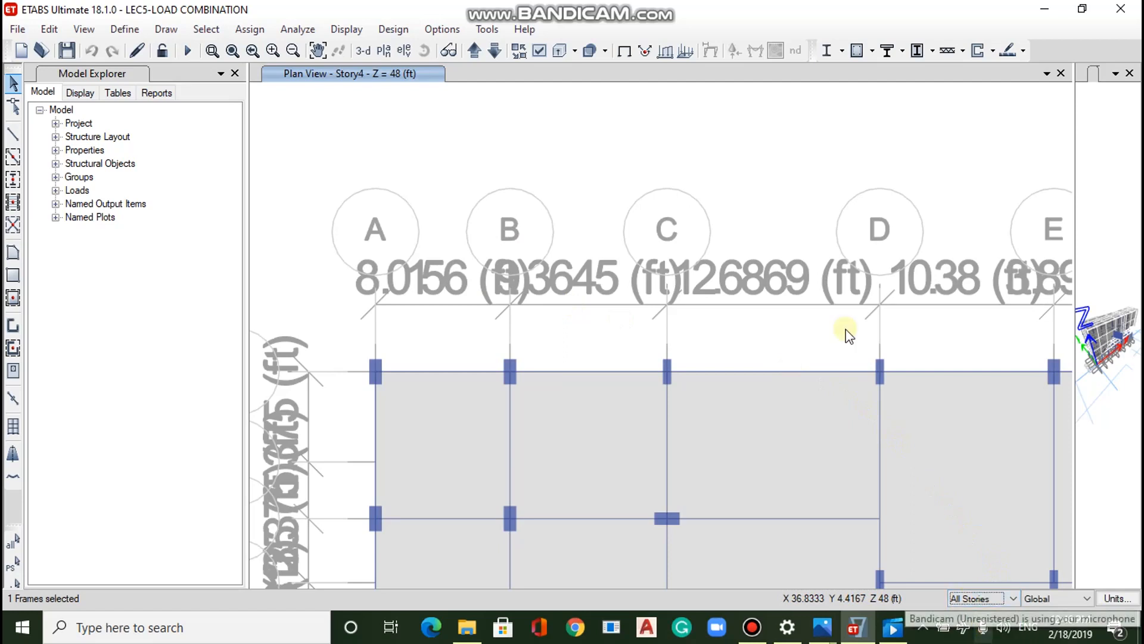
Try to select the column at grid point C-5 across all stories, and clear the selection.
left_click(669, 379)
scroll(668, 377, "down", 5)
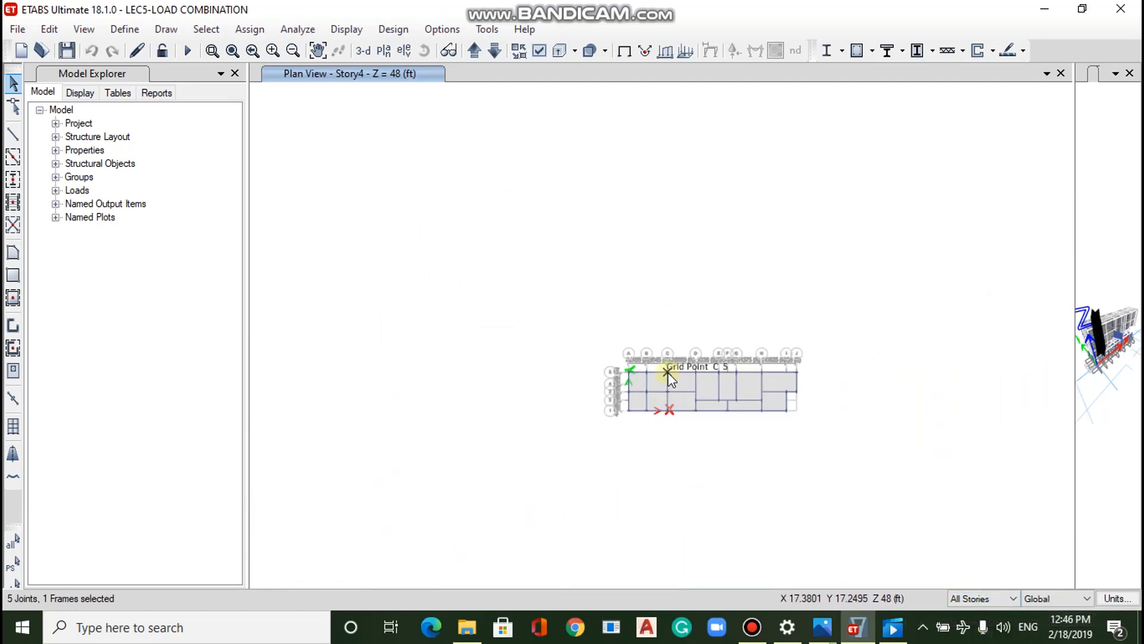
left_click(556, 267)
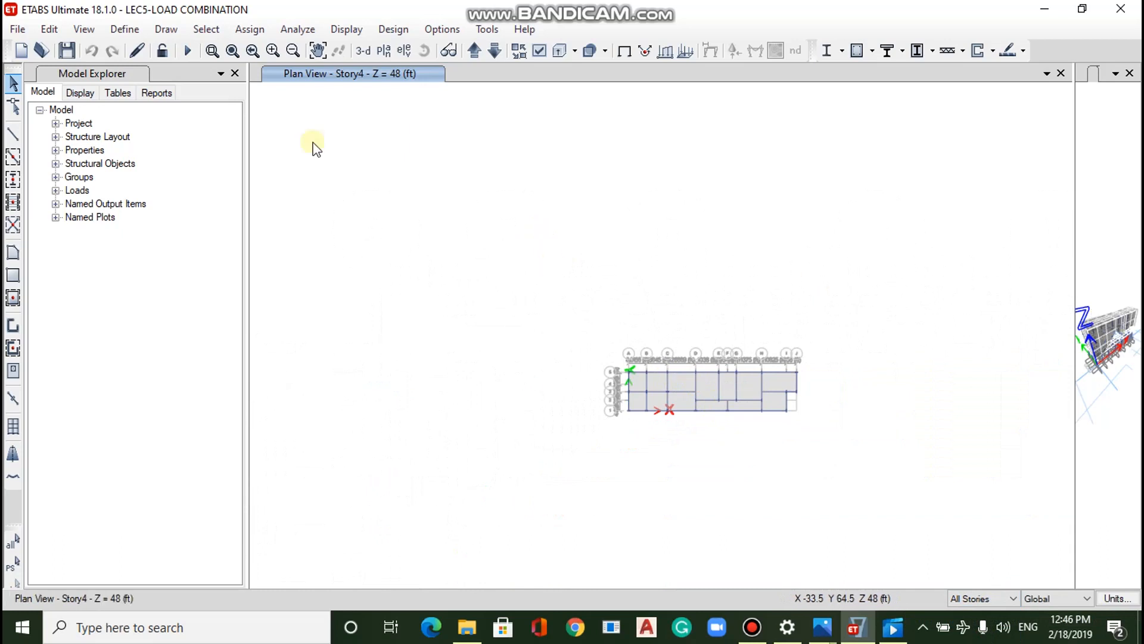
left_click(206, 29)
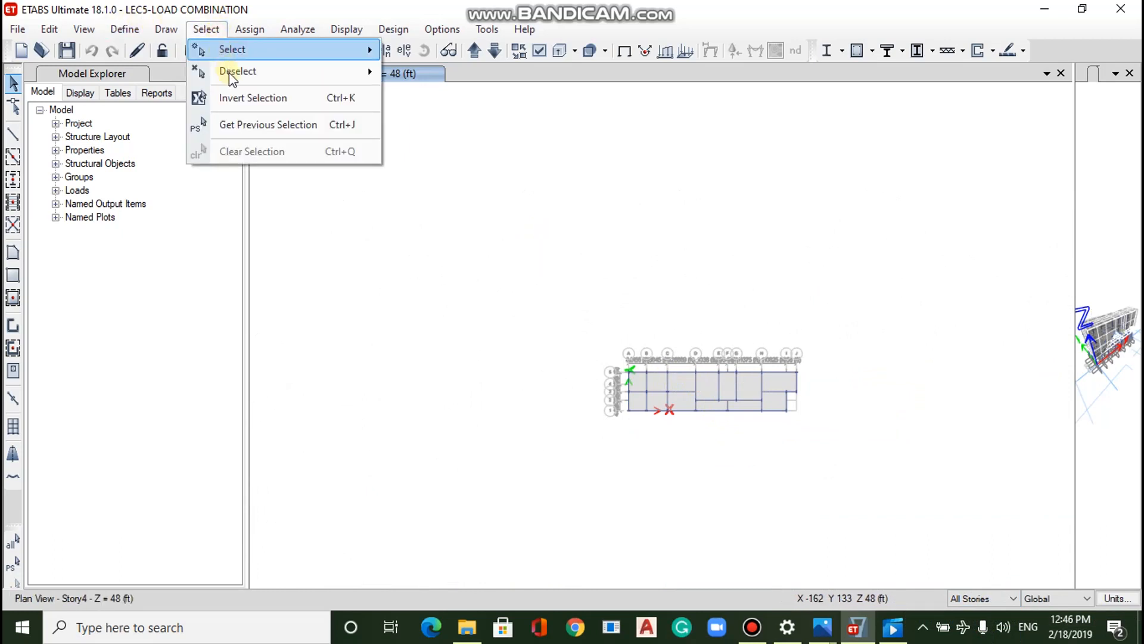
mouse_move(325, 51)
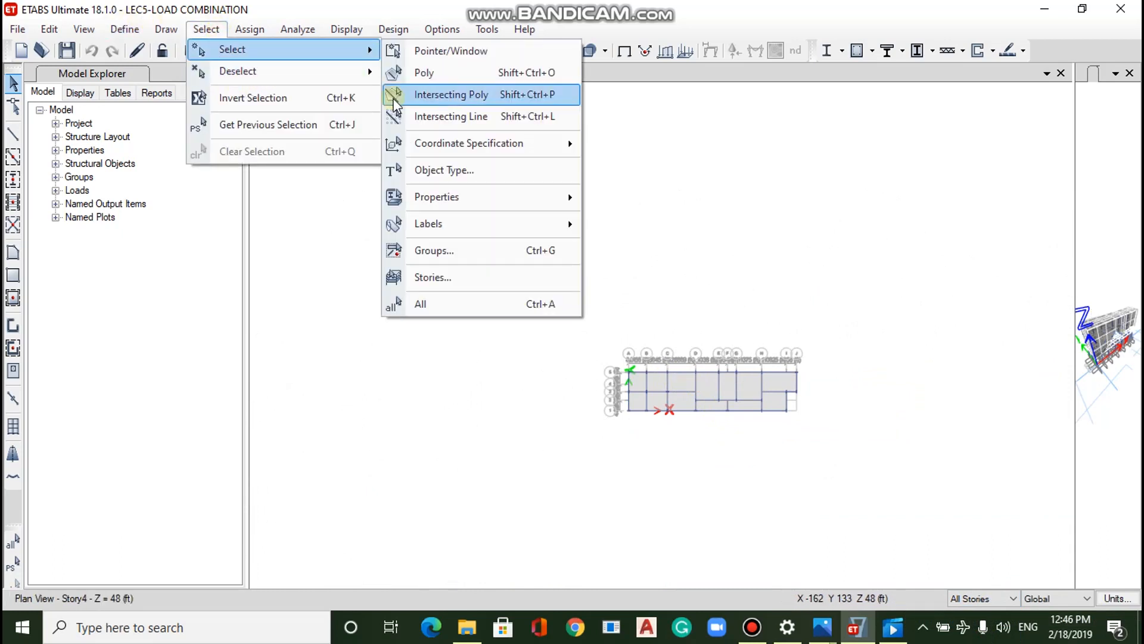
left_click(417, 170)
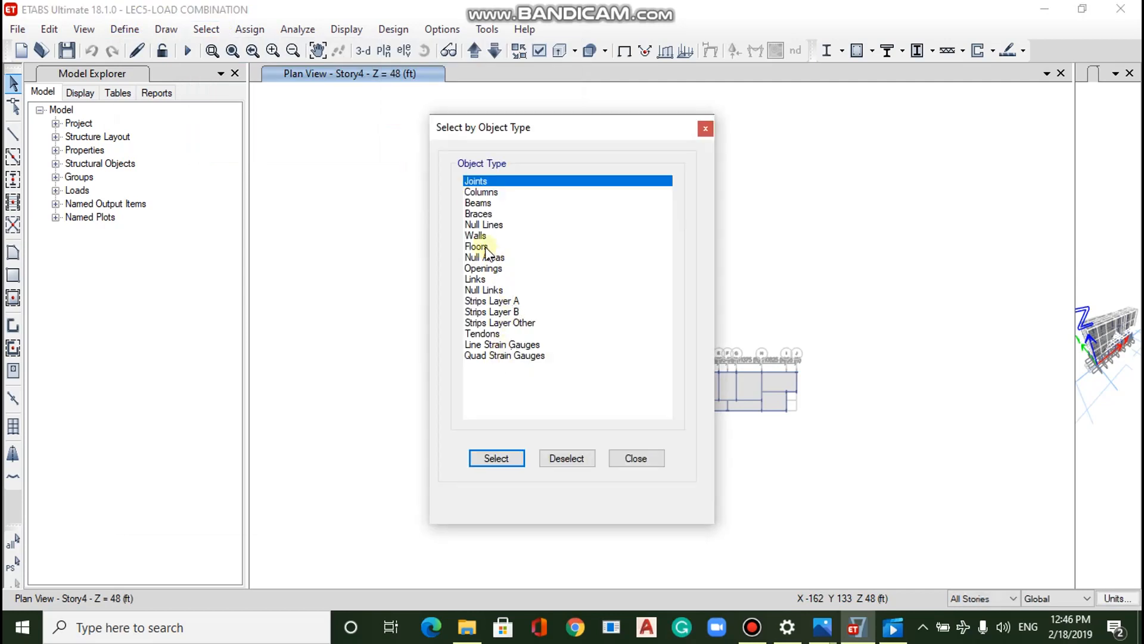
left_click(611, 459)
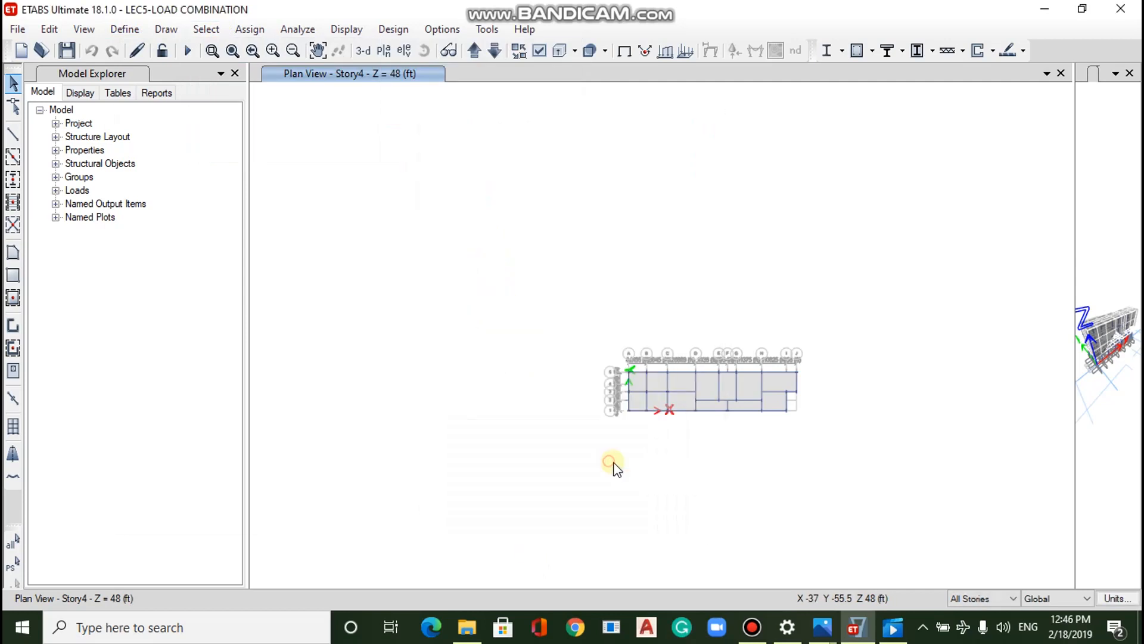
Select all frames in the building that use the COLUMN 6" 18" frame section.
left_click(55, 150)
left_click(71, 177)
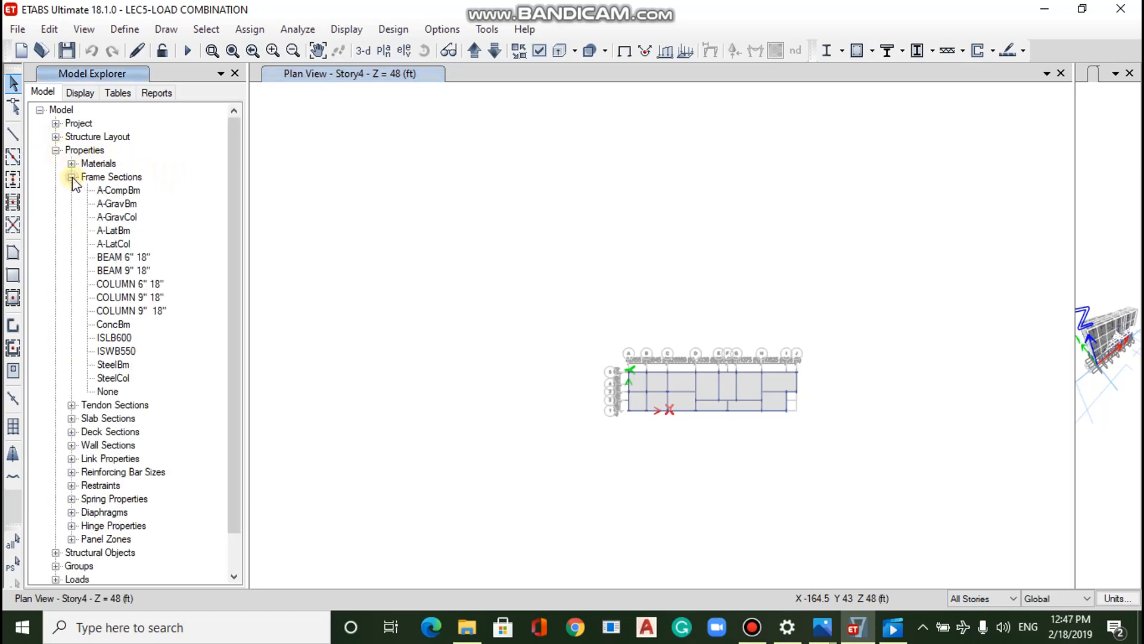
left_click(146, 286)
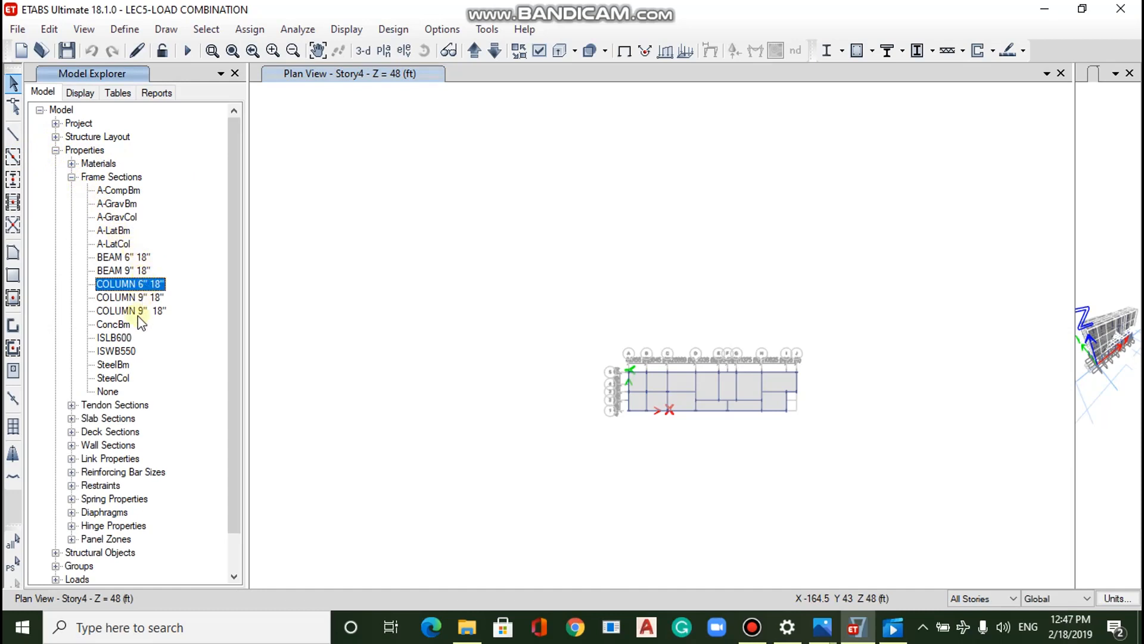
right_click(108, 286)
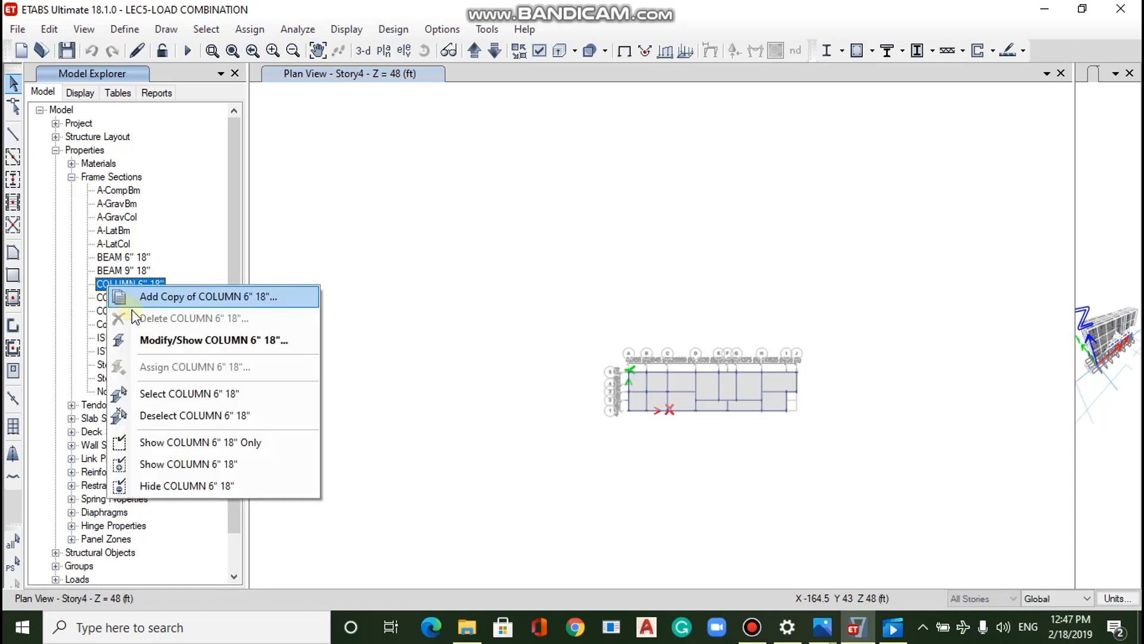
left_click(171, 389)
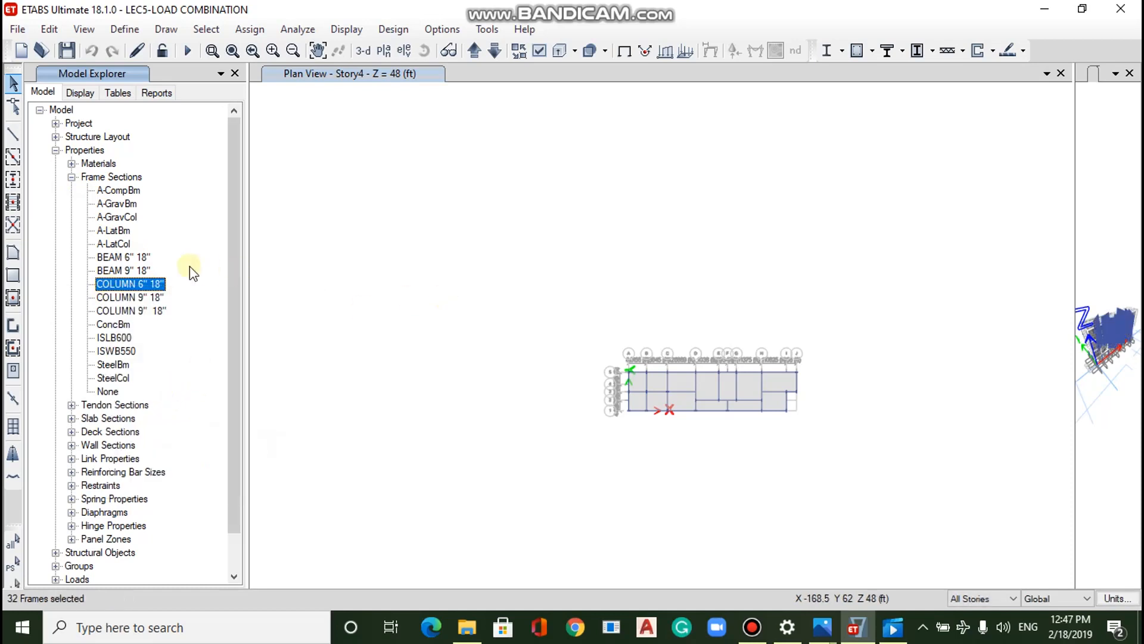
scroll(751, 426, "up", 4)
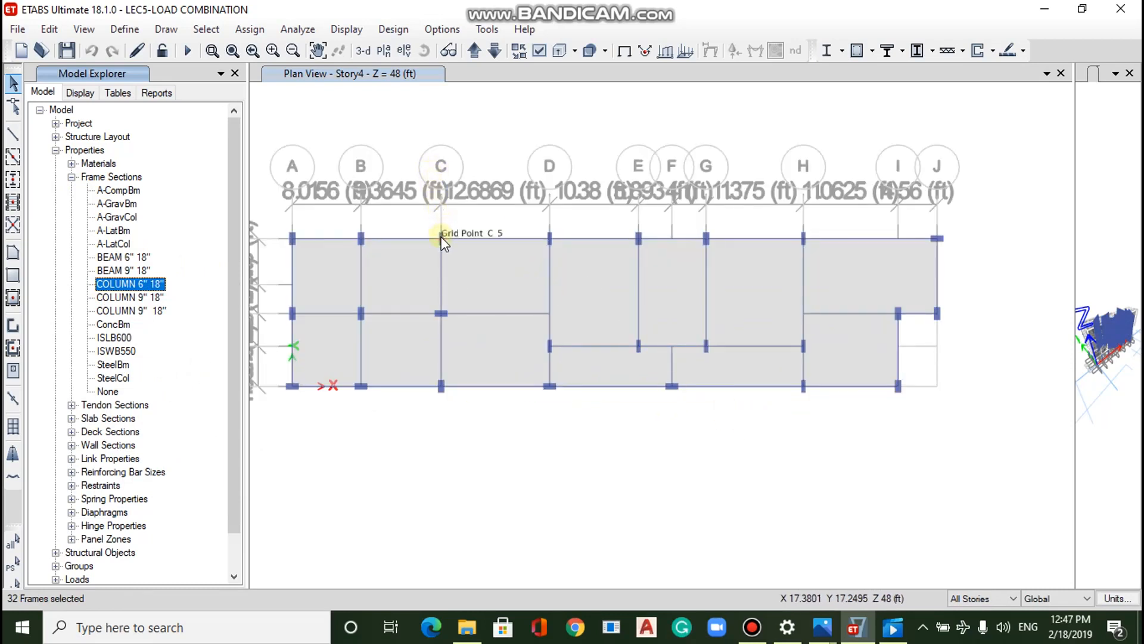
right_click(139, 289)
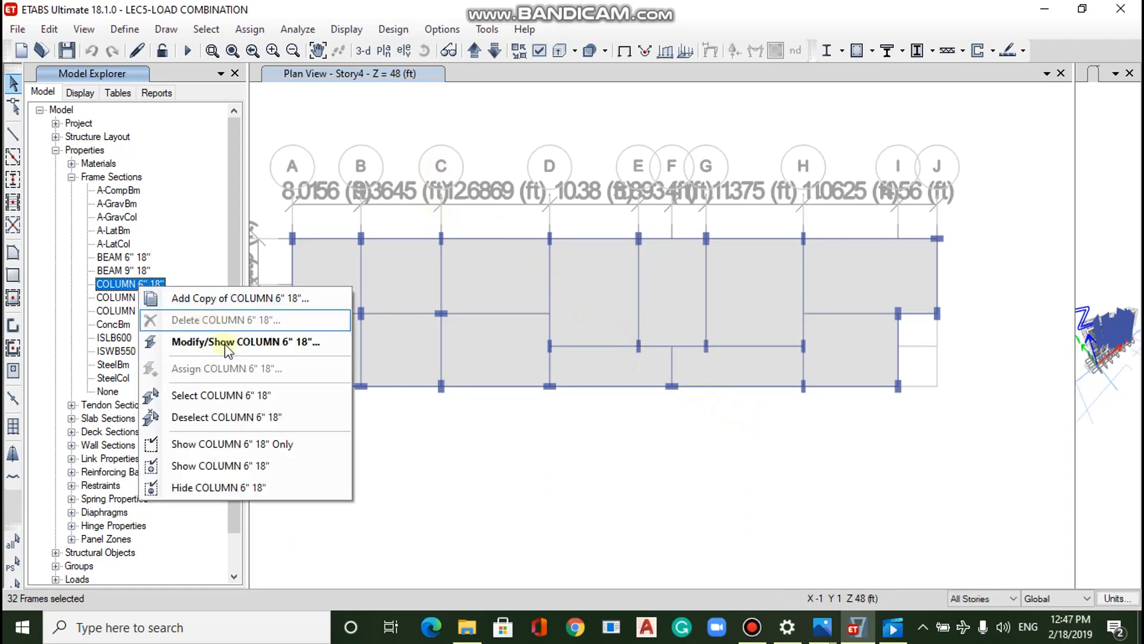
left_click(240, 397)
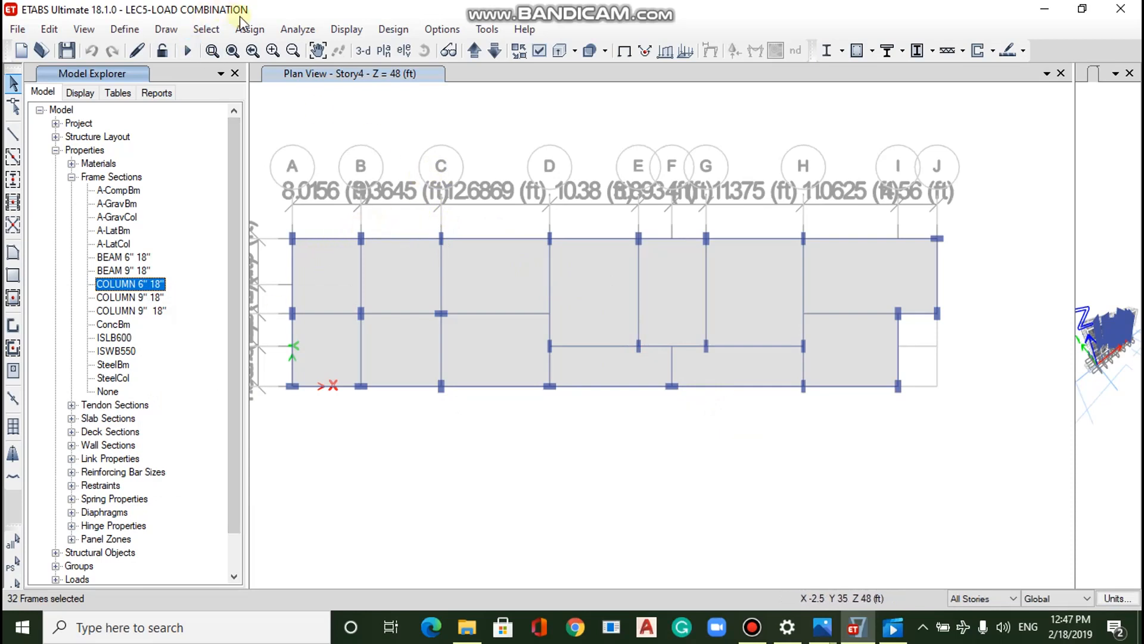
Assign the COLUMN 9" 18" frame section property to the selected columns.
left_click(252, 31)
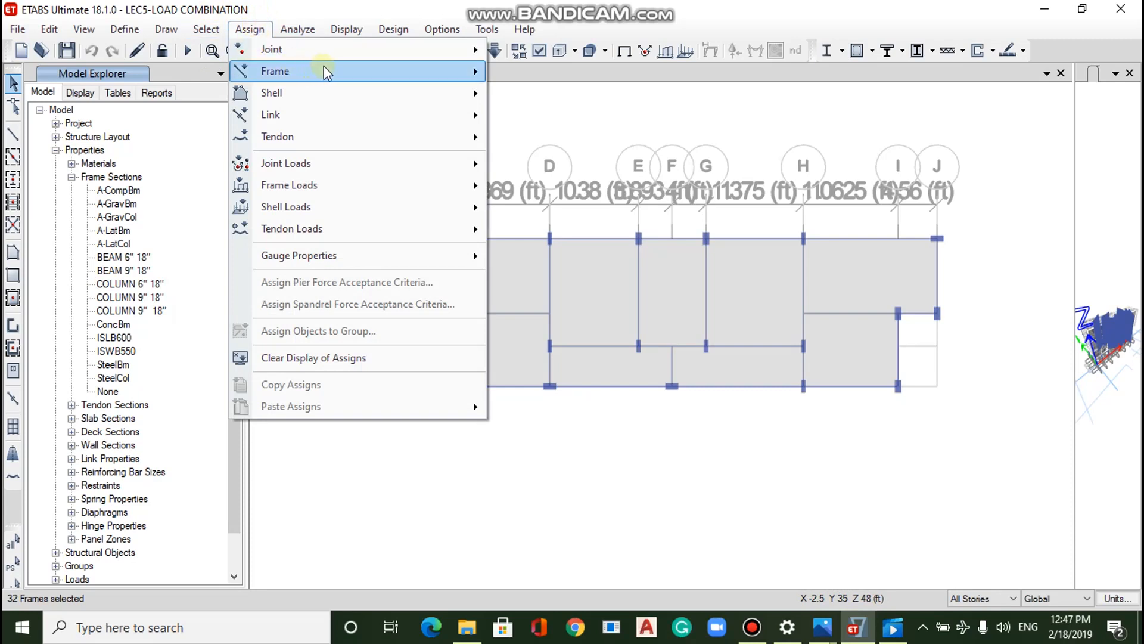
mouse_move(356, 72)
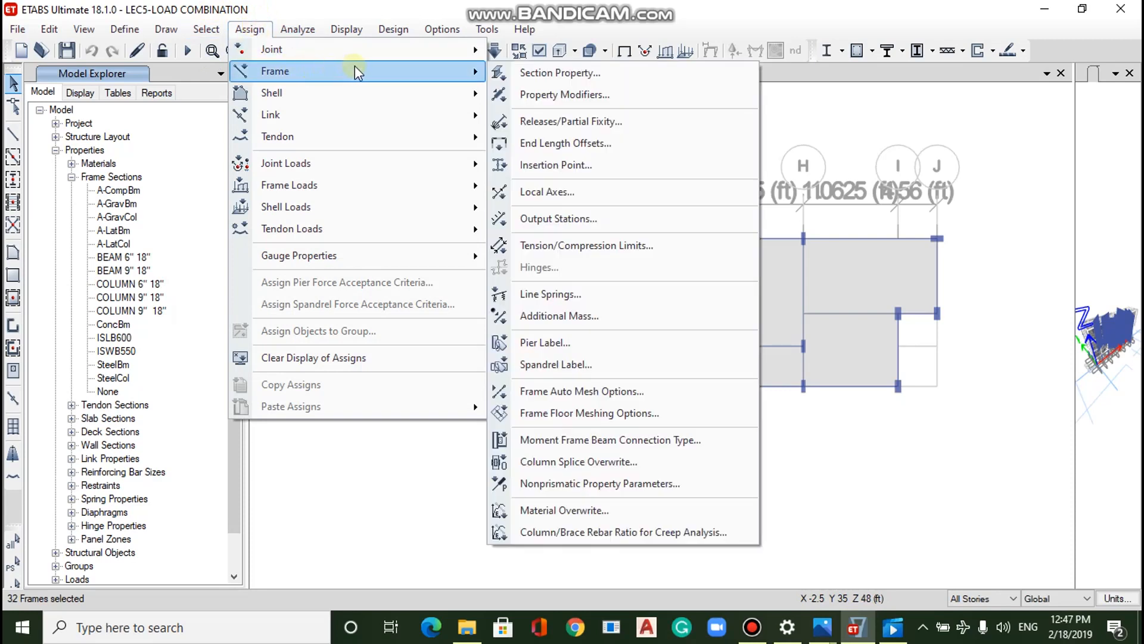
left_click(517, 73)
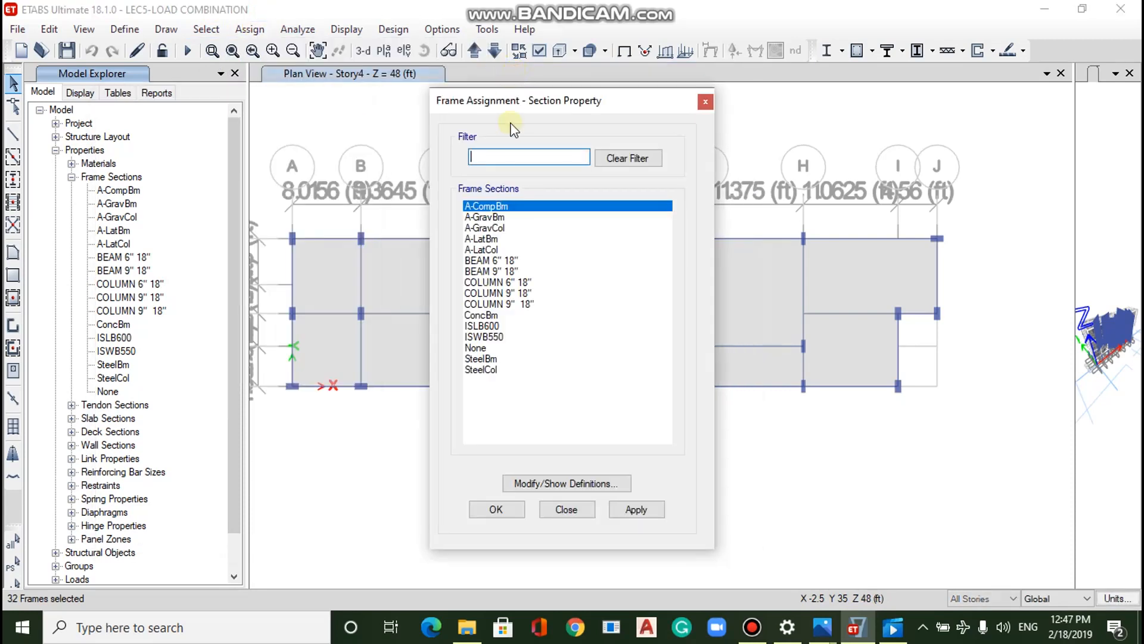
left_click(531, 302)
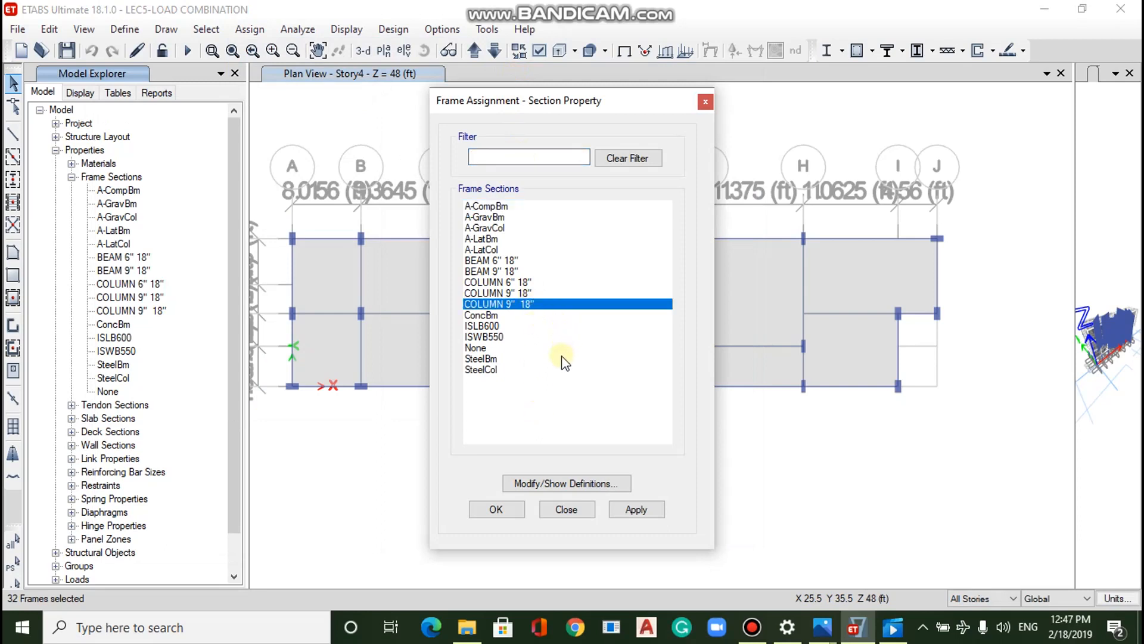
left_click(511, 293)
left_click(654, 512)
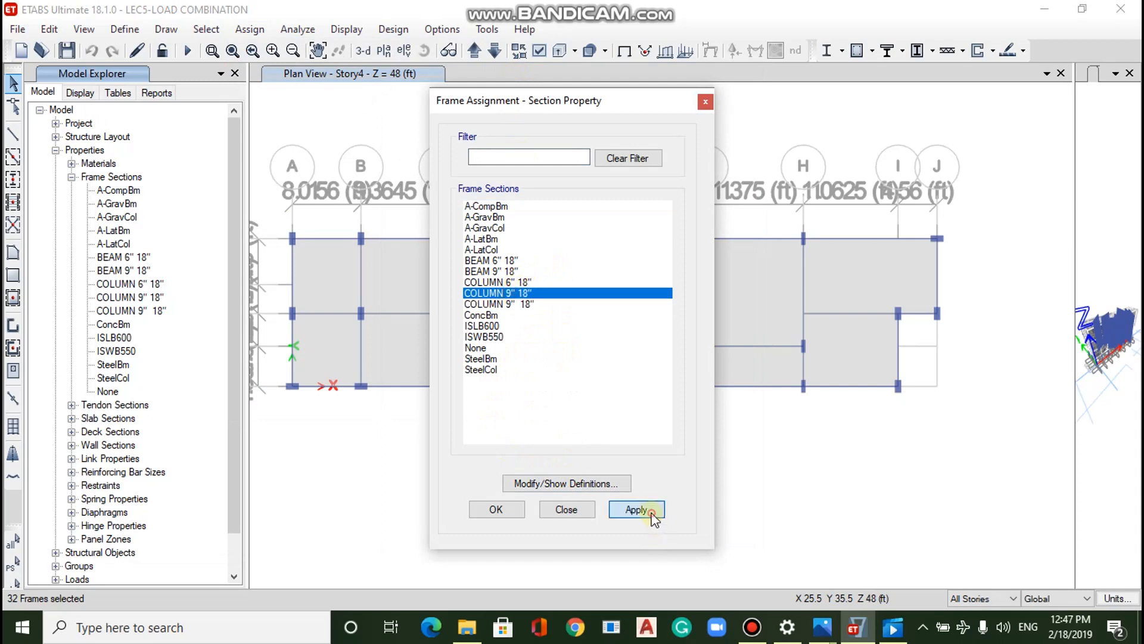
left_click(515, 509)
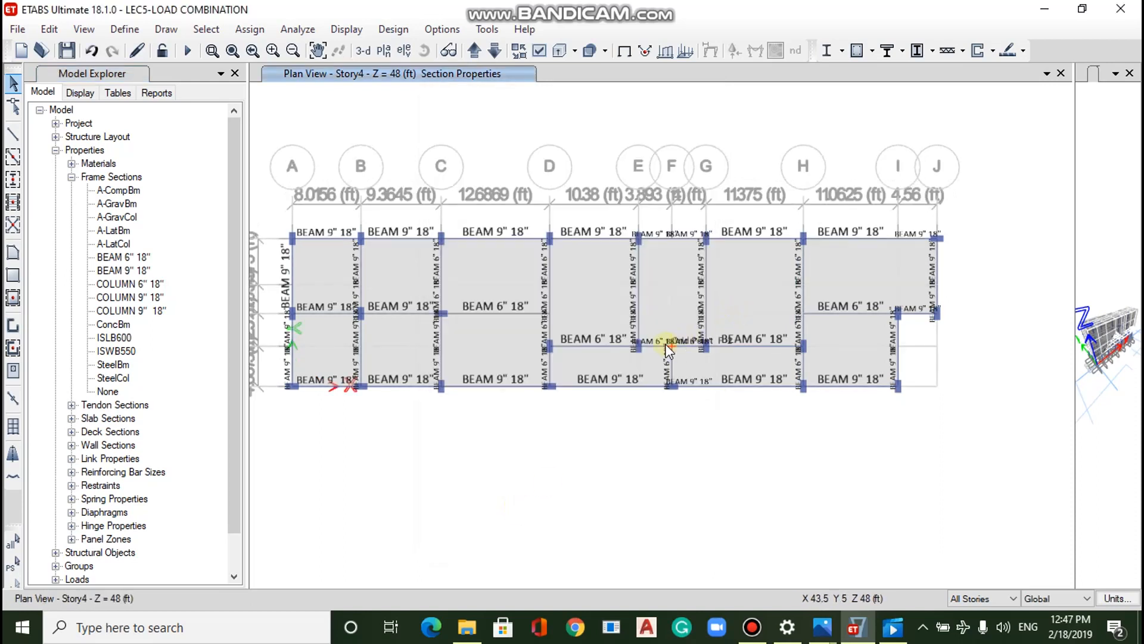
Inspect the Story4 plan's section assignments and the geometry, assignments and loads of the joint at grid point E-2.
scroll(424, 230, "up", 3)
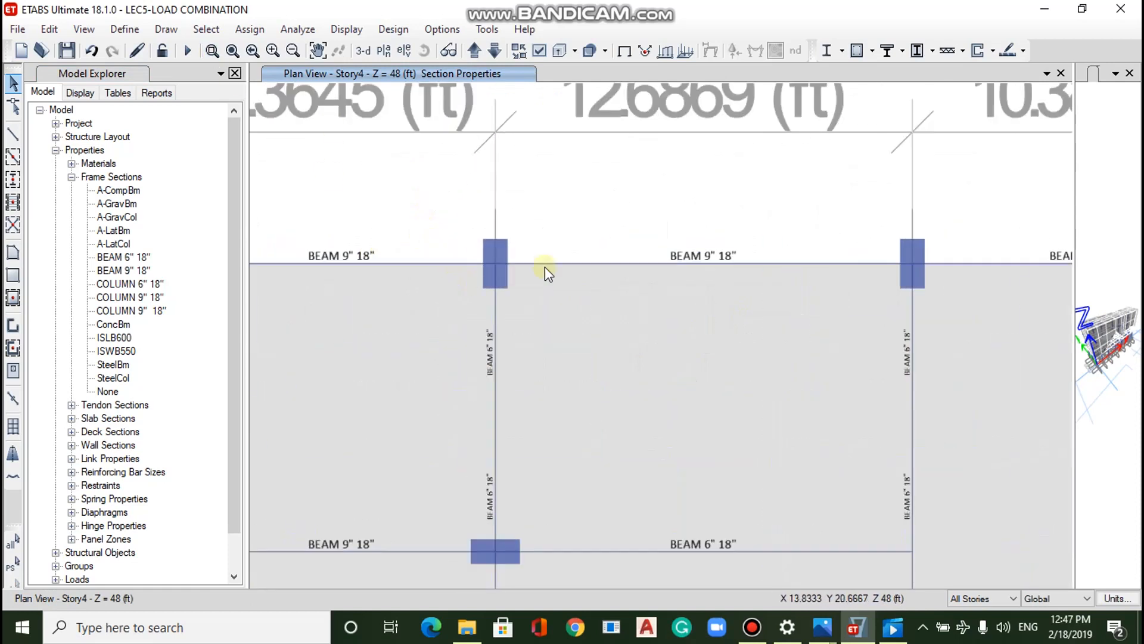
scroll(650, 303, "down", 3)
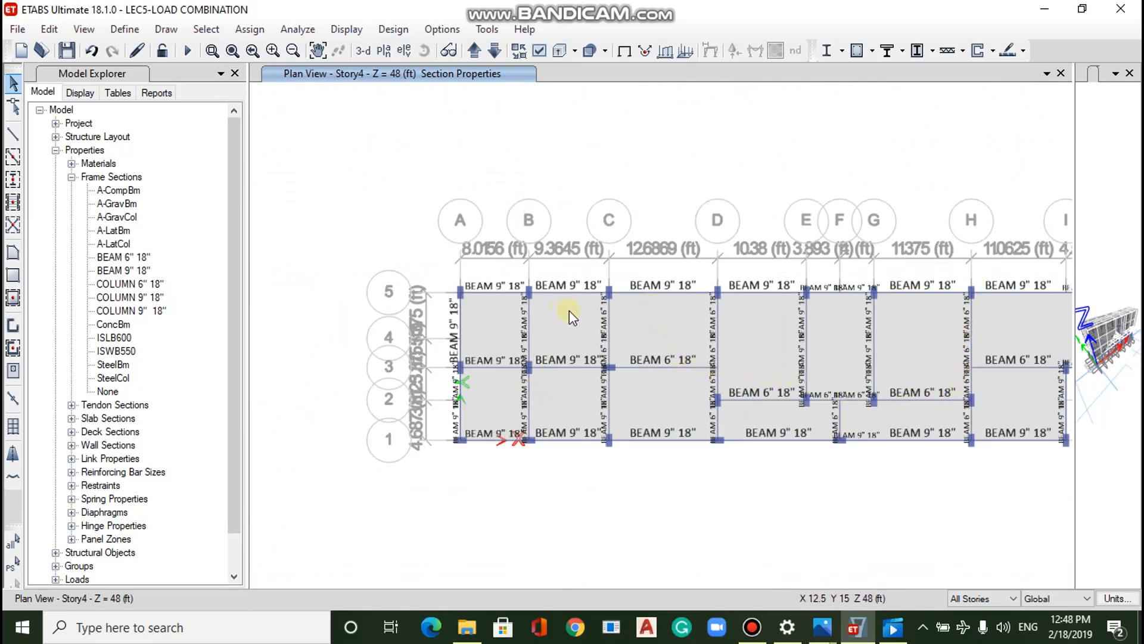
right_click(807, 398)
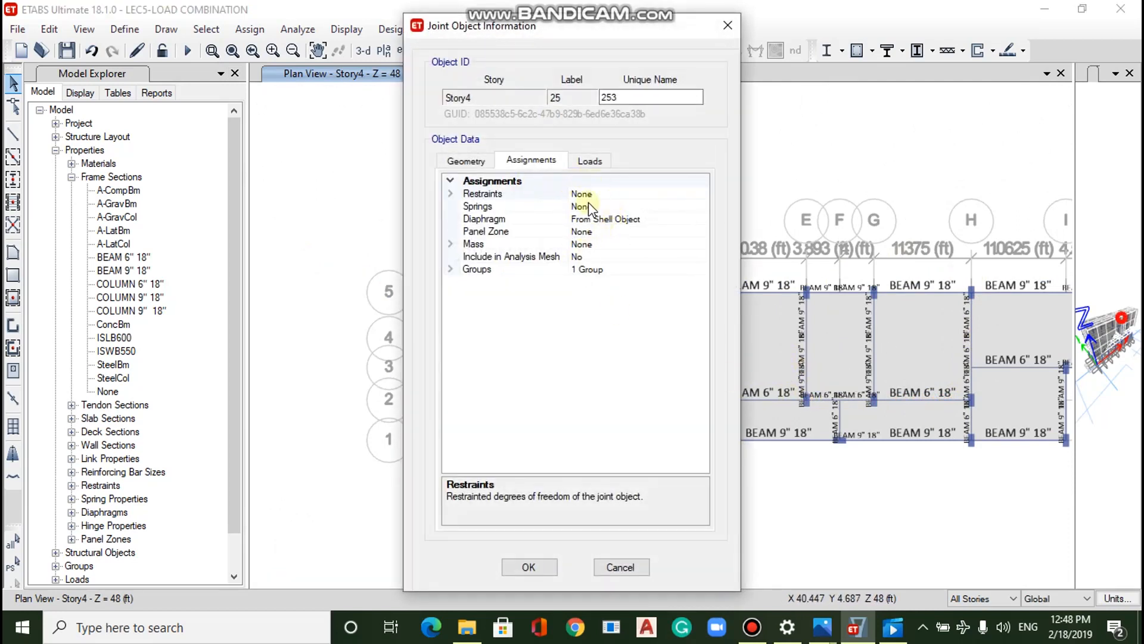
left_click(452, 161)
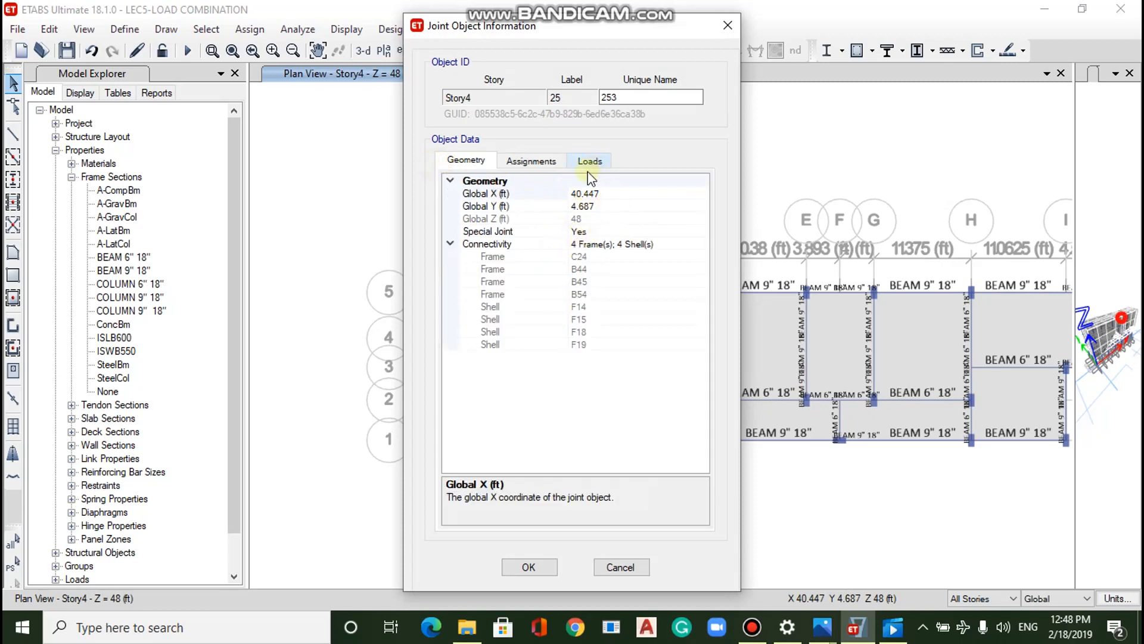
left_click(553, 160)
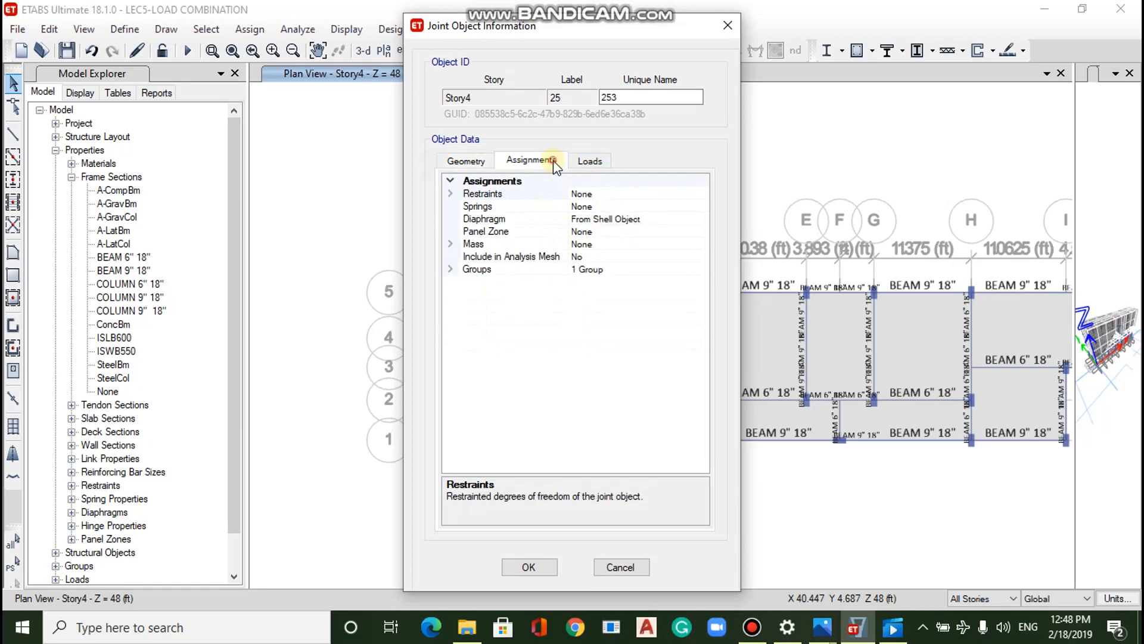
left_click(589, 161)
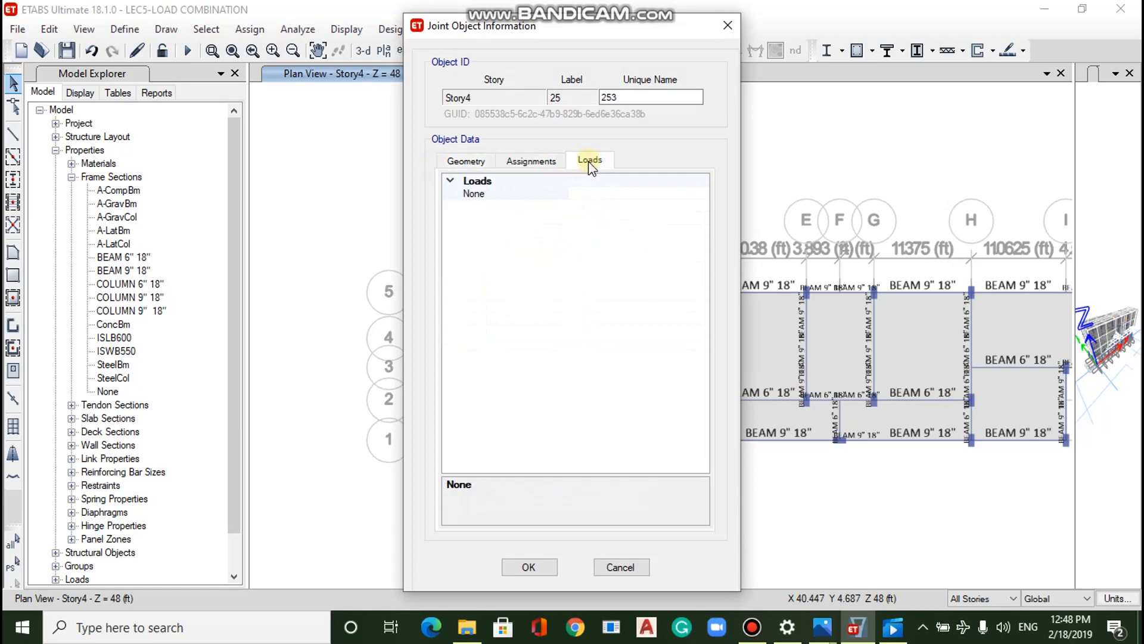
left_click(527, 159)
left_click(486, 162)
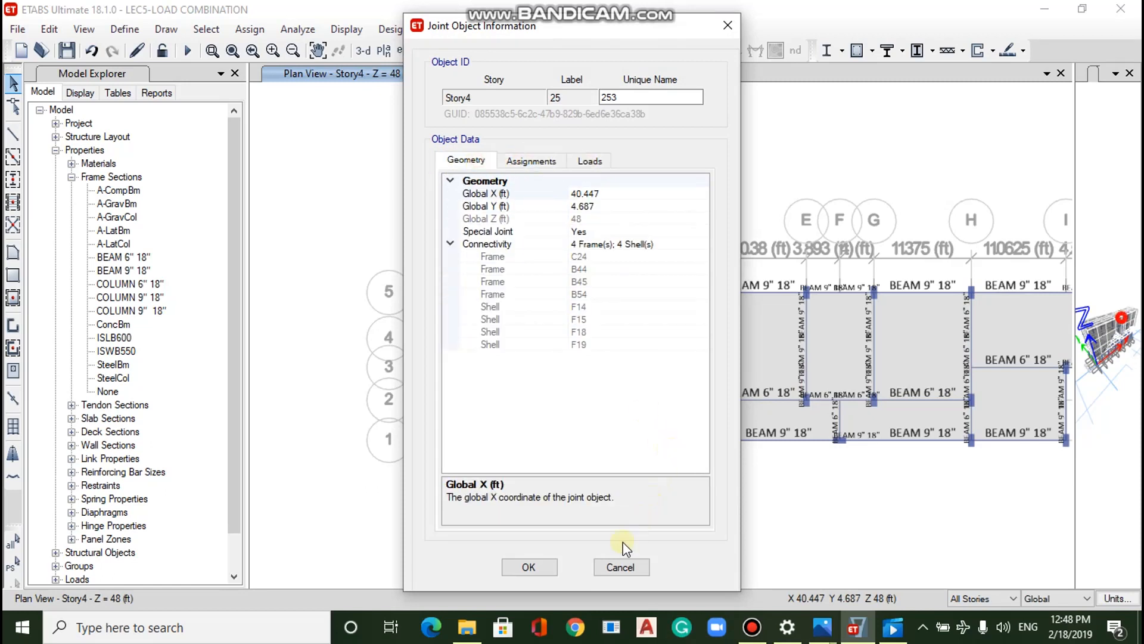
left_click(610, 574)
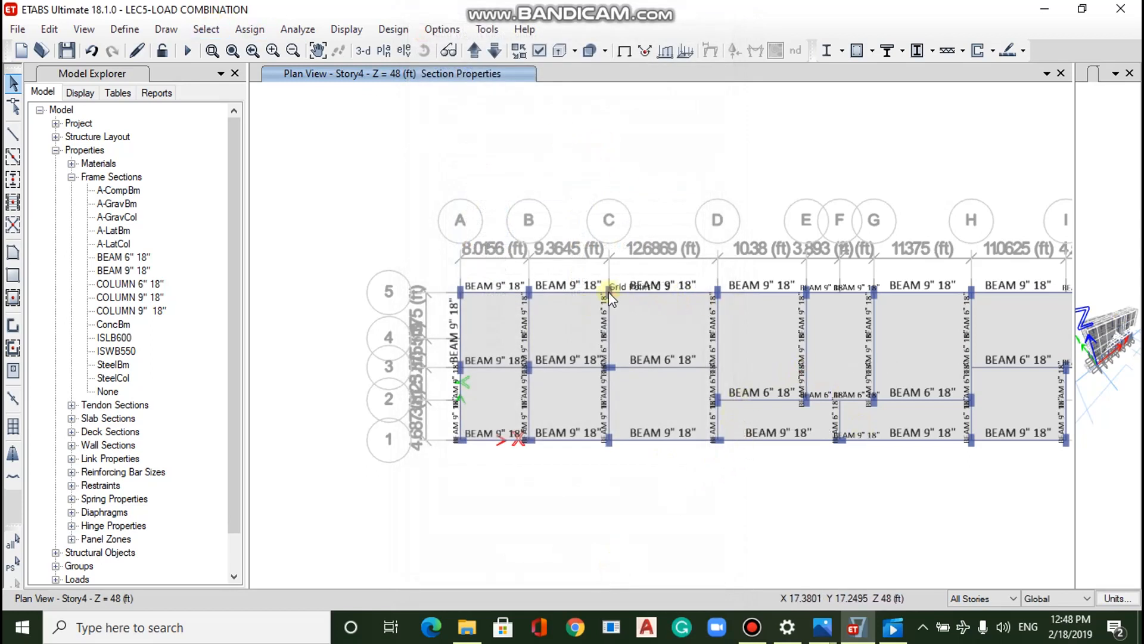
Run the analysis of the revised model and enlarge the 3-D view of the dead load displacements.
scroll(609, 291, "up", 4)
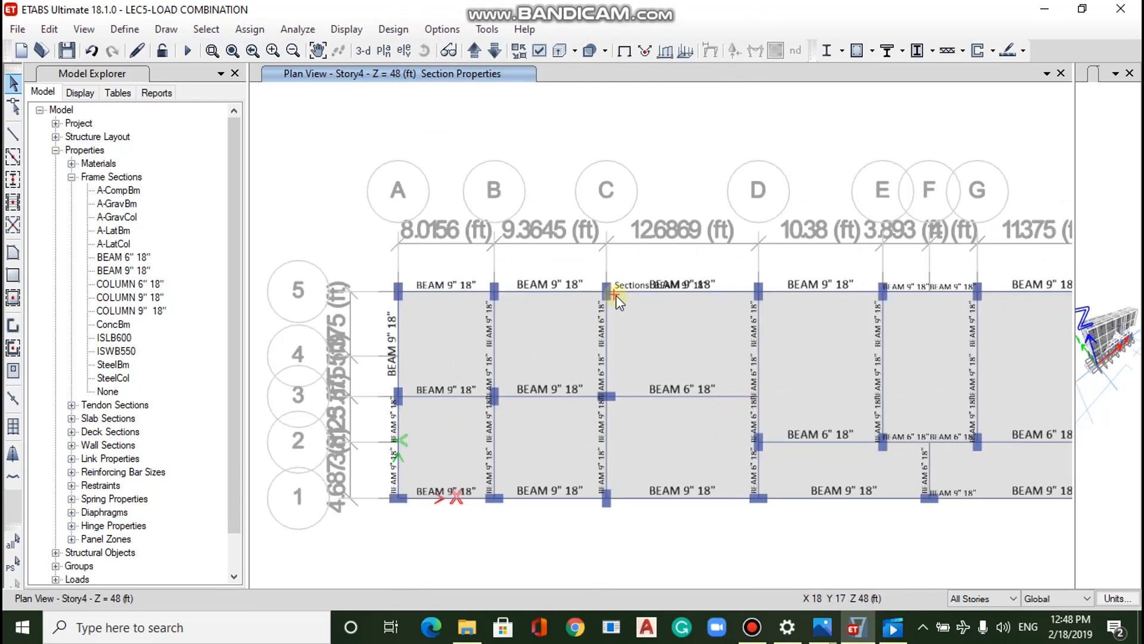
key("F3")
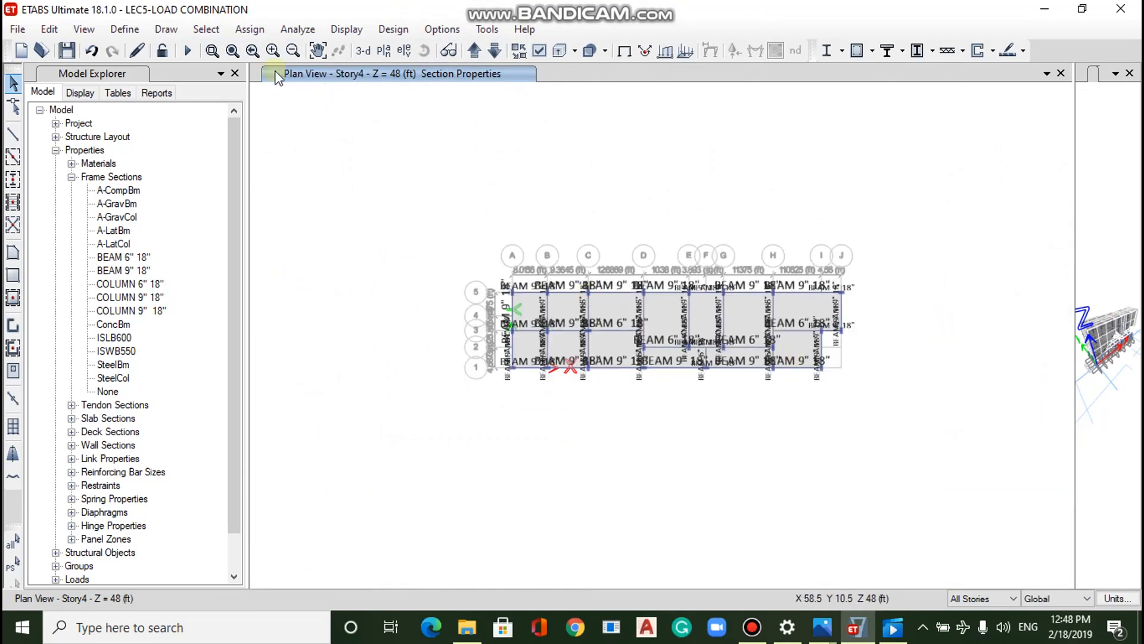
left_click(187, 50)
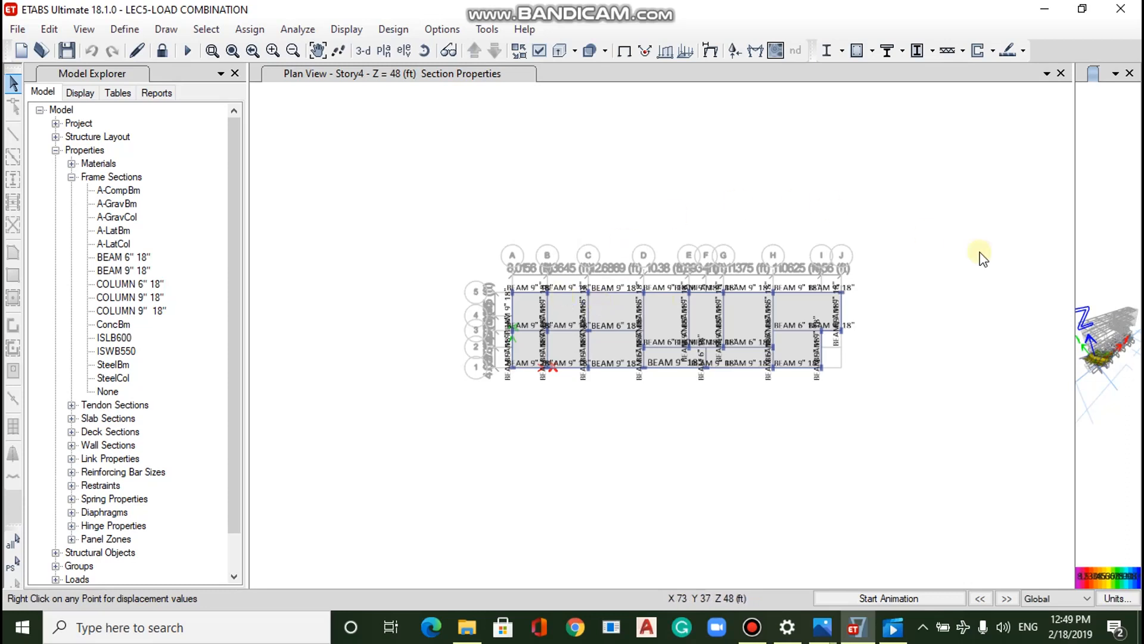
left_click_drag(1073, 264, 373, 212)
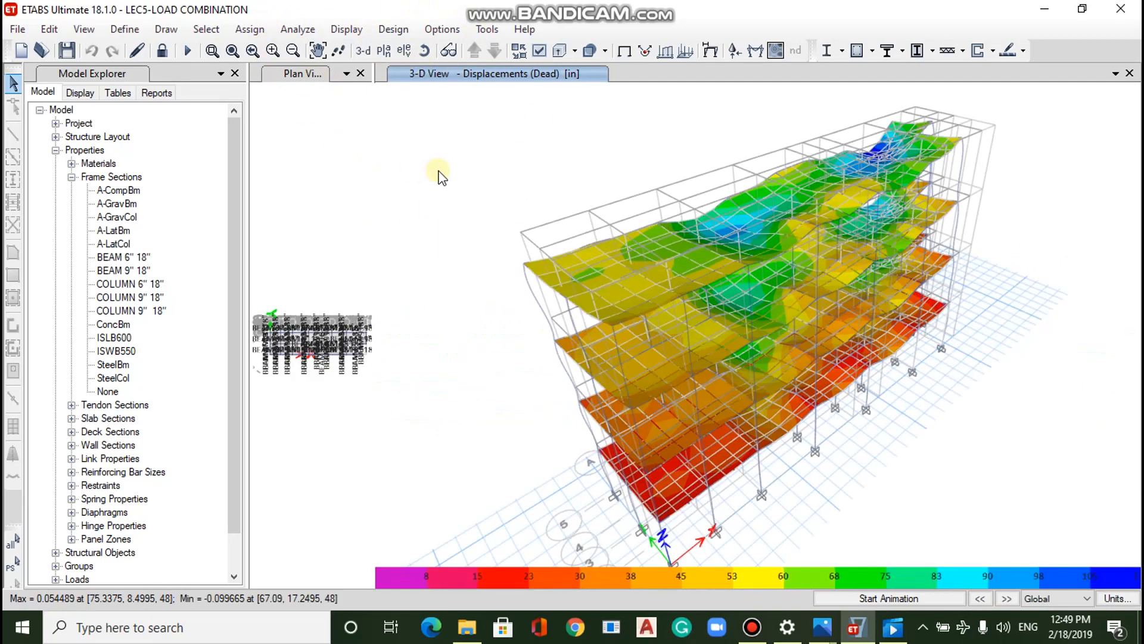
Try to run the concrete frame design check from the Story4 plan view, enlarging that view and dismissing the error.
left_click(321, 158)
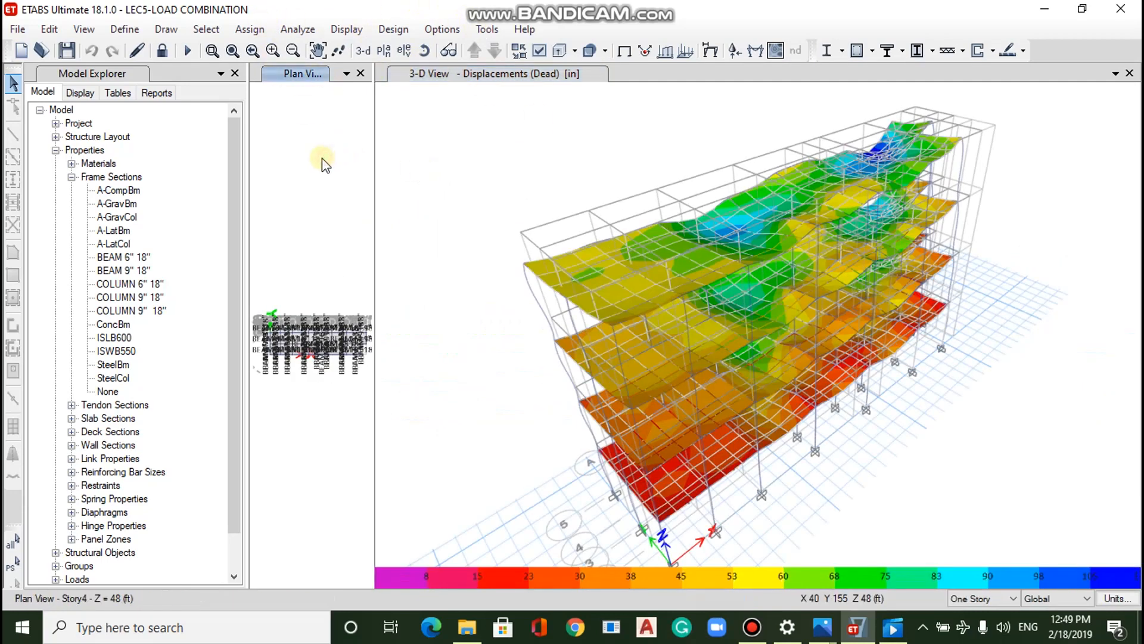
left_click(393, 30)
mouse_move(582, 72)
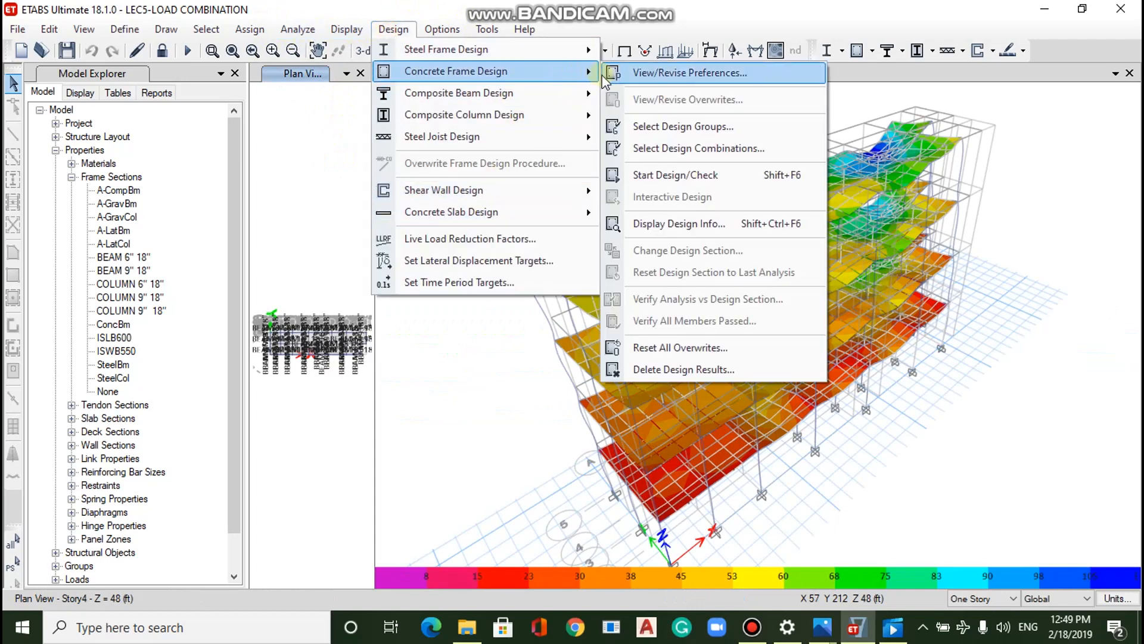
left_click(641, 175)
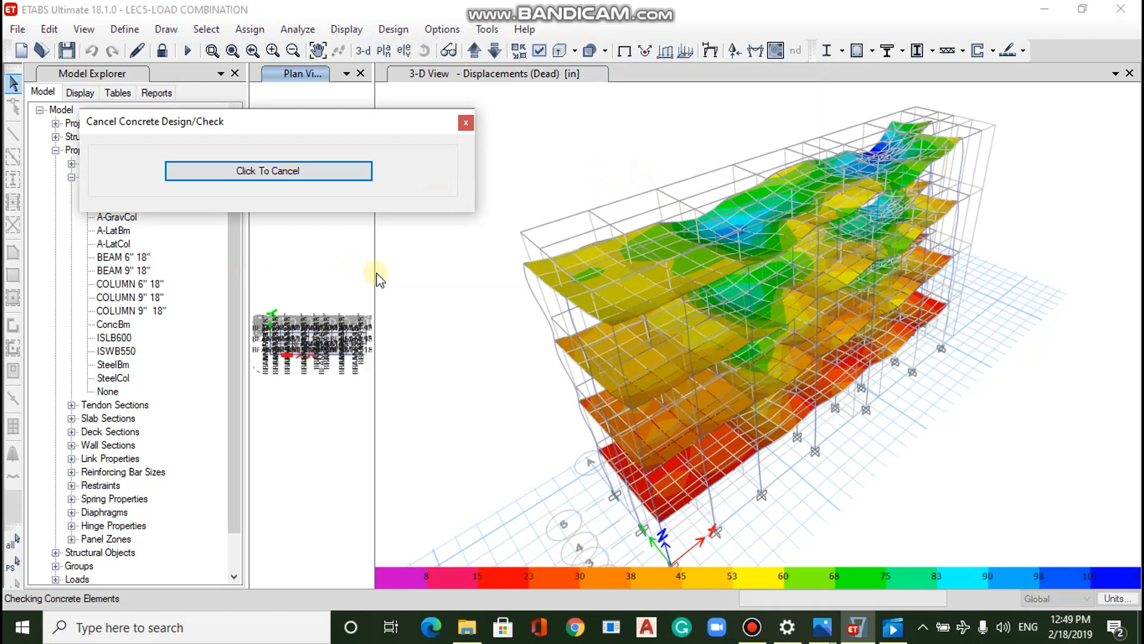
left_click_drag(373, 273, 1016, 269)
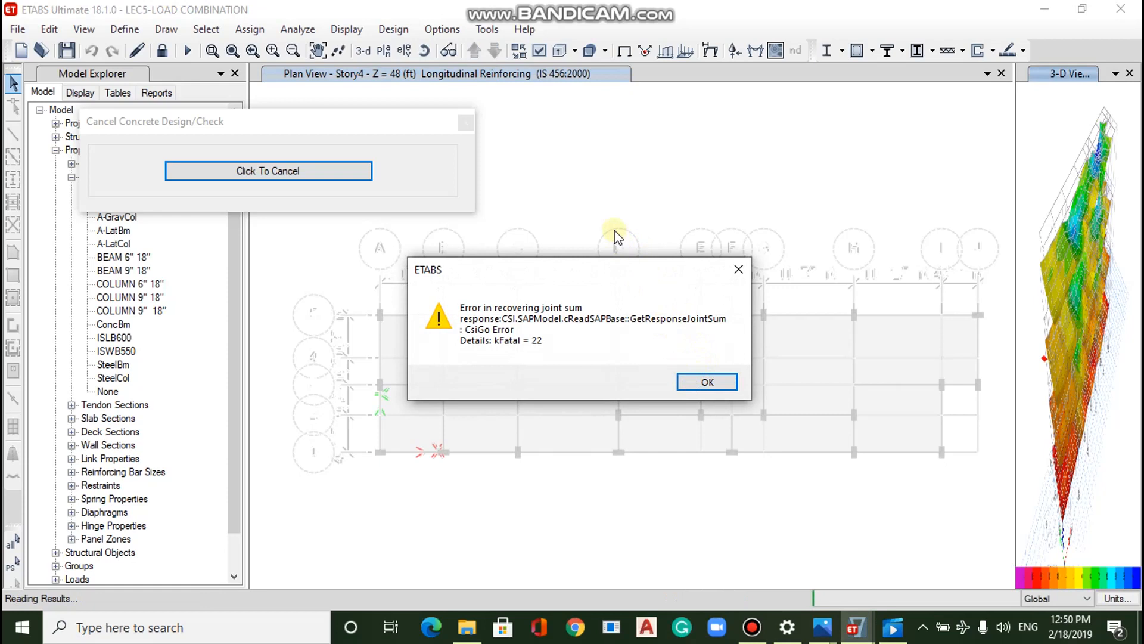
key("Return")
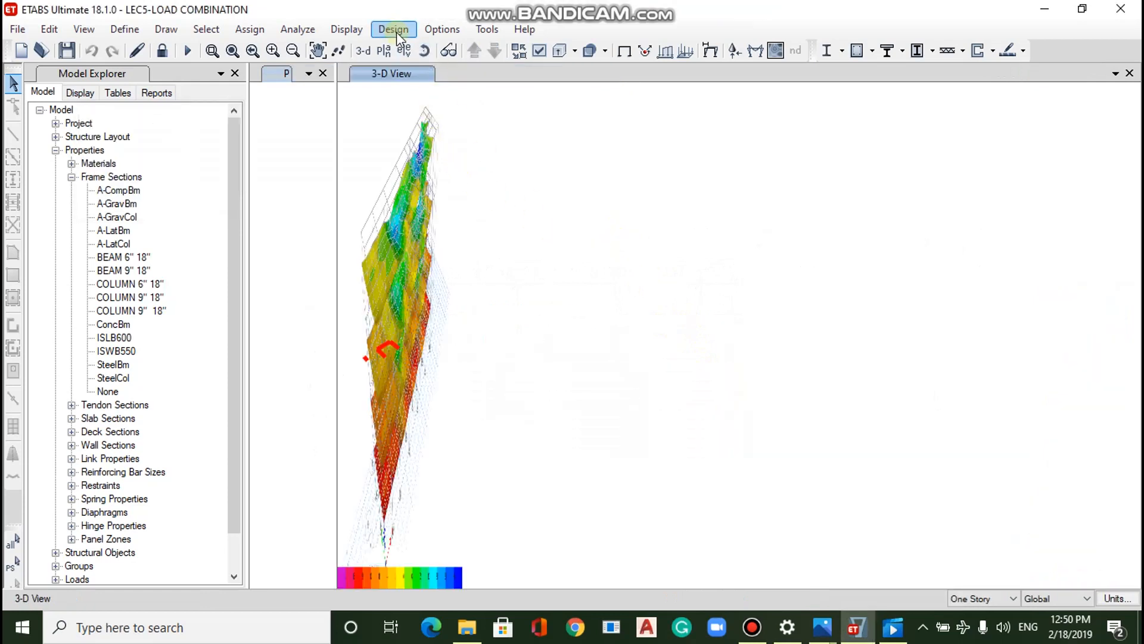
Start the concrete frame design check again from the 3-D view.
left_click(346, 28)
mouse_move(397, 27)
mouse_move(471, 71)
left_click(633, 174)
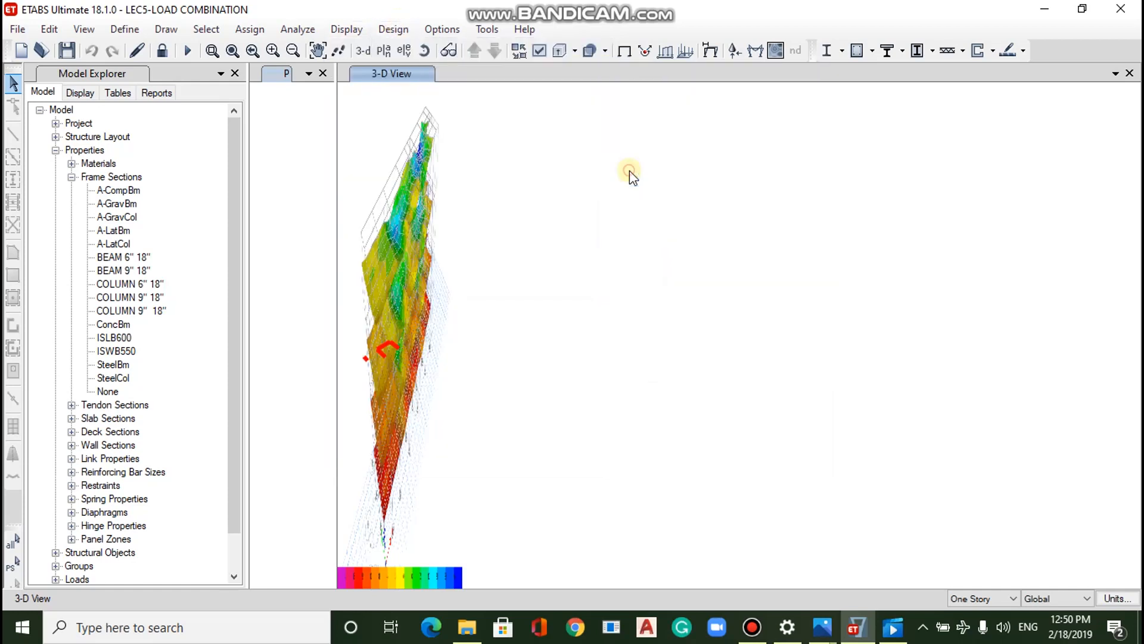
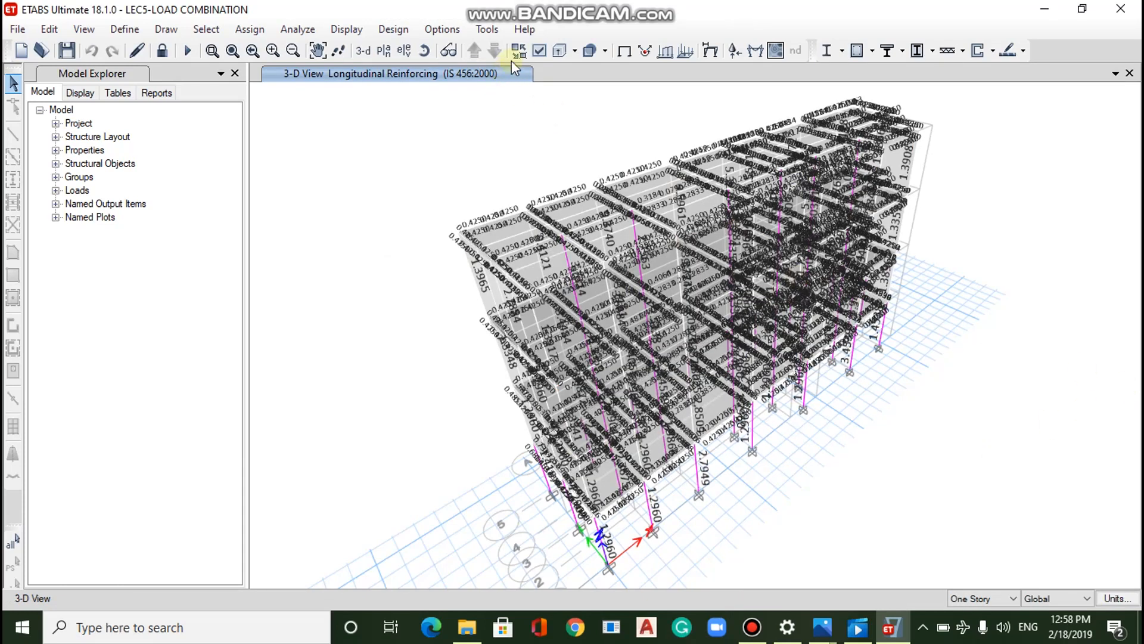
Verify that all concrete frame members pass, select the failing frame and locate it in the 3-D view.
left_click(392, 30)
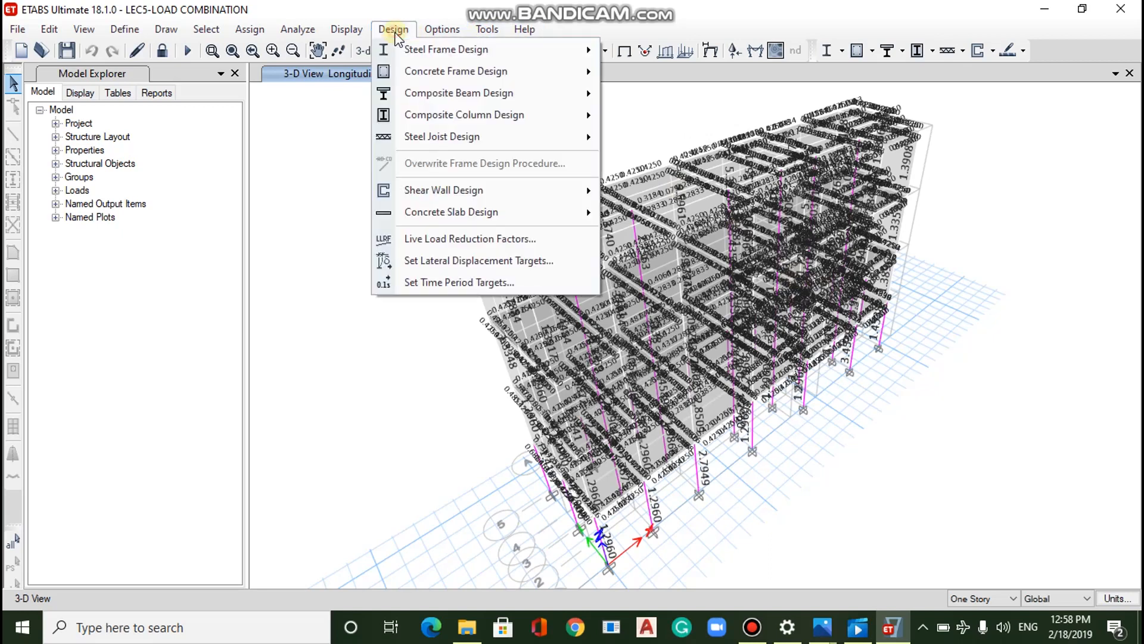
mouse_move(554, 72)
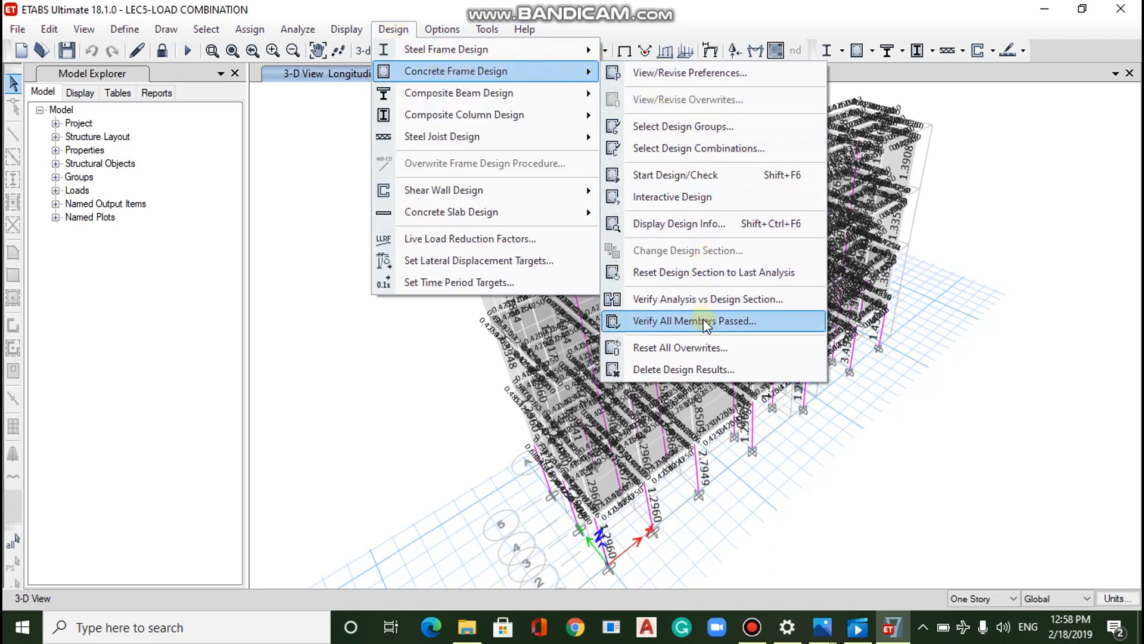
left_click(693, 322)
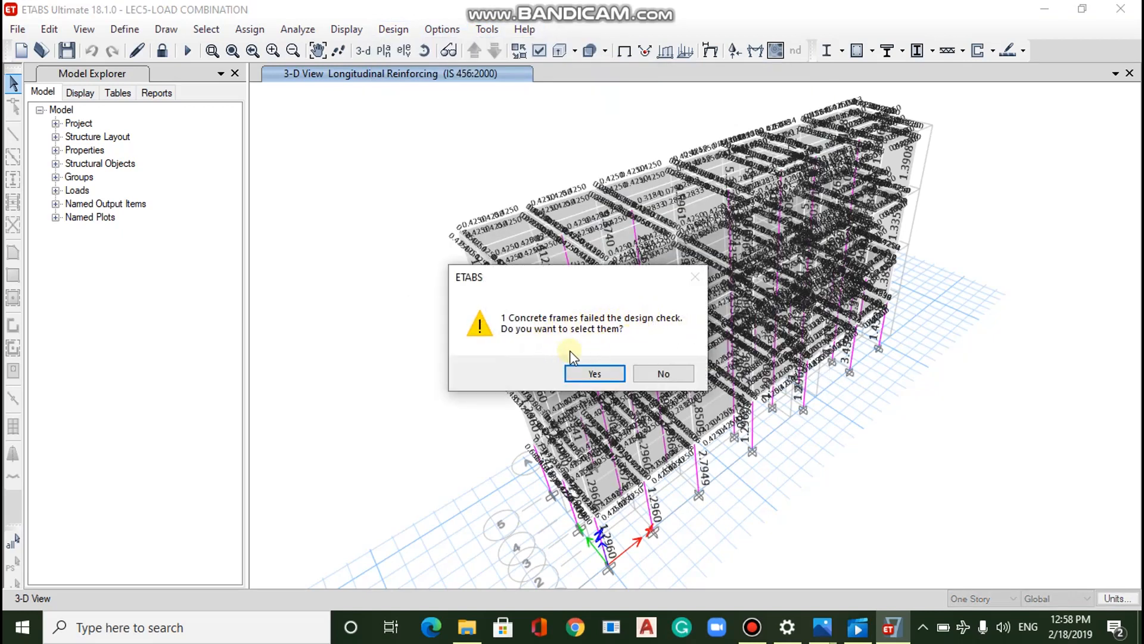
left_click(587, 375)
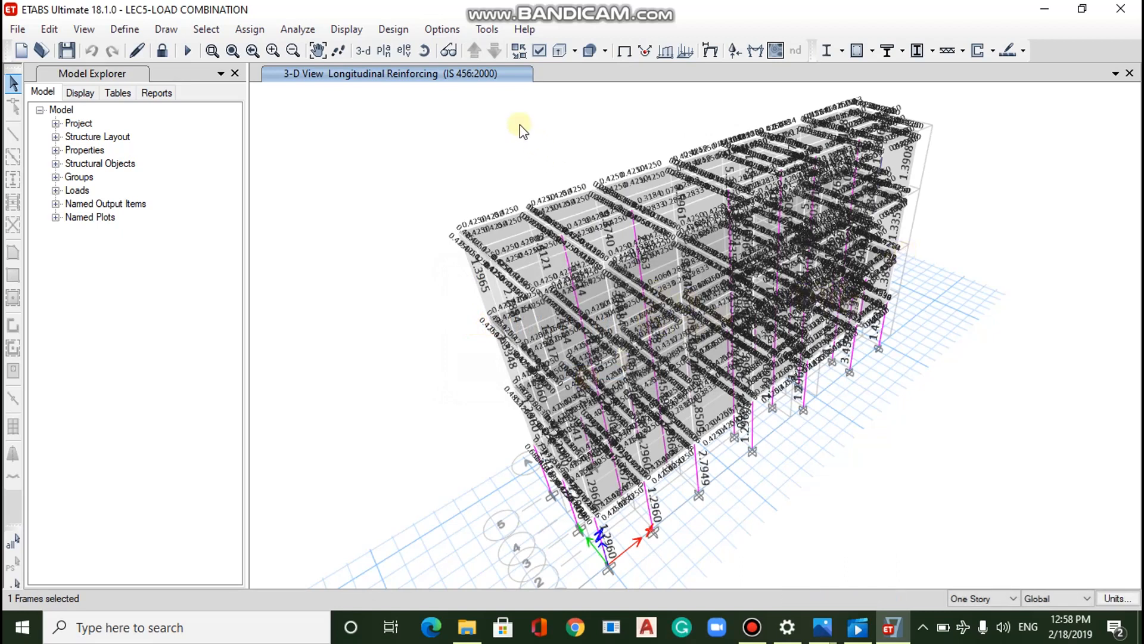
left_click(424, 51)
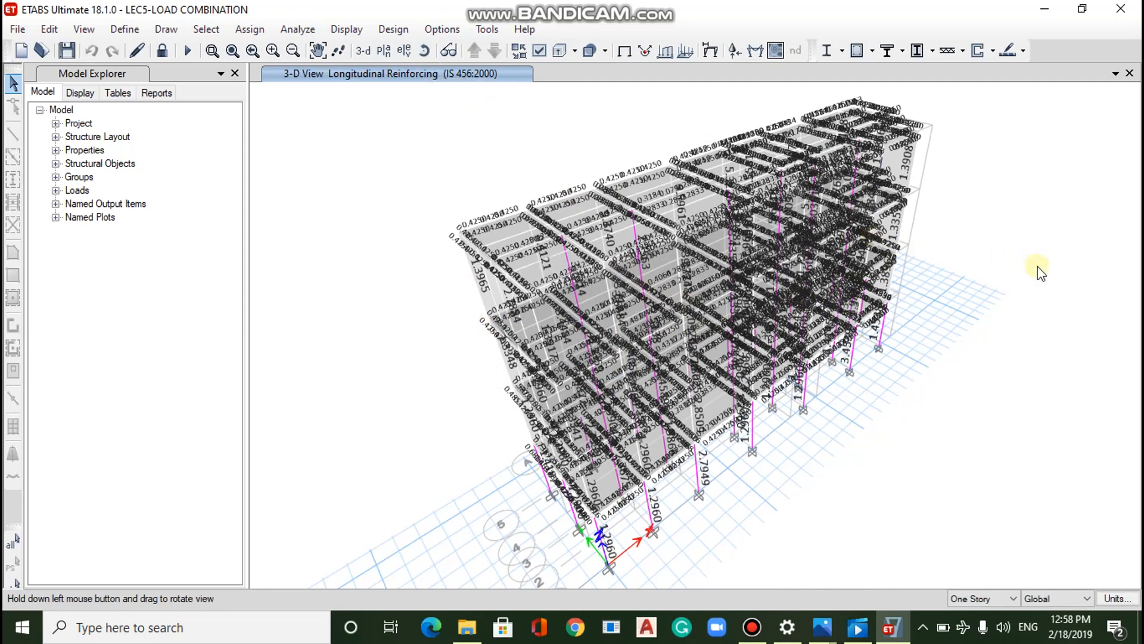
left_click_drag(1040, 271, 536, 273)
left_click_drag(528, 235, 584, 195)
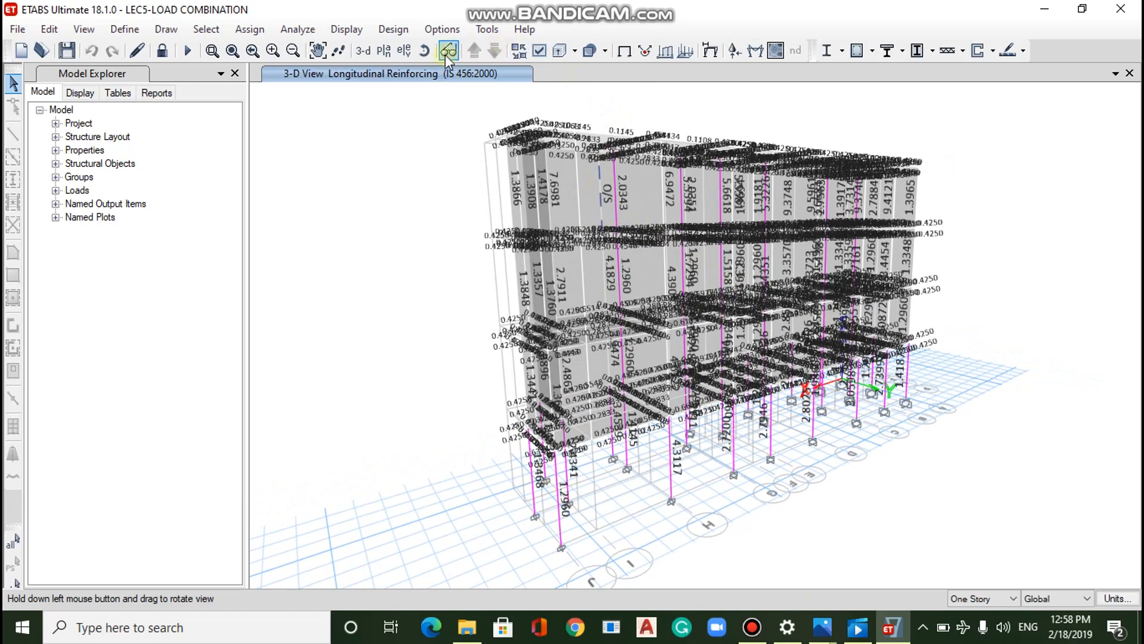
left_click(426, 55)
mouse_move(770, 313)
left_mouse_down()
mouse_move(781, 316)
mouse_move(749, 448)
mouse_move(779, 463)
mouse_move(837, 426)
left_mouse_up()
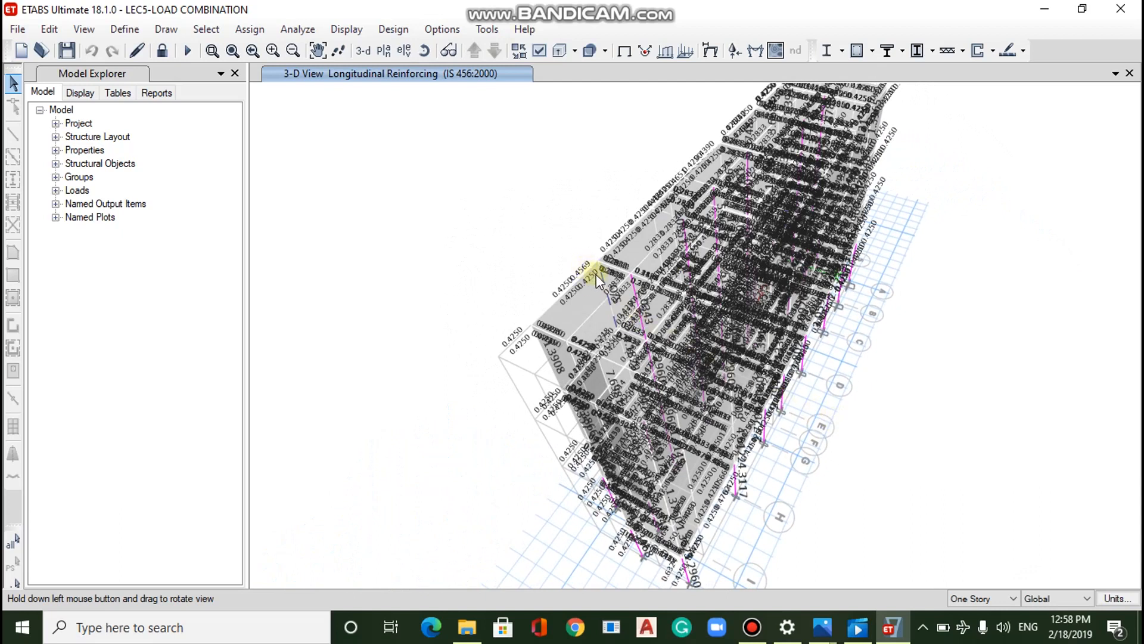
Unlock the model, assign the double-spaced COLUMN 9" 18" section to the selected frame, and show the Story4 plan.
left_click(163, 51)
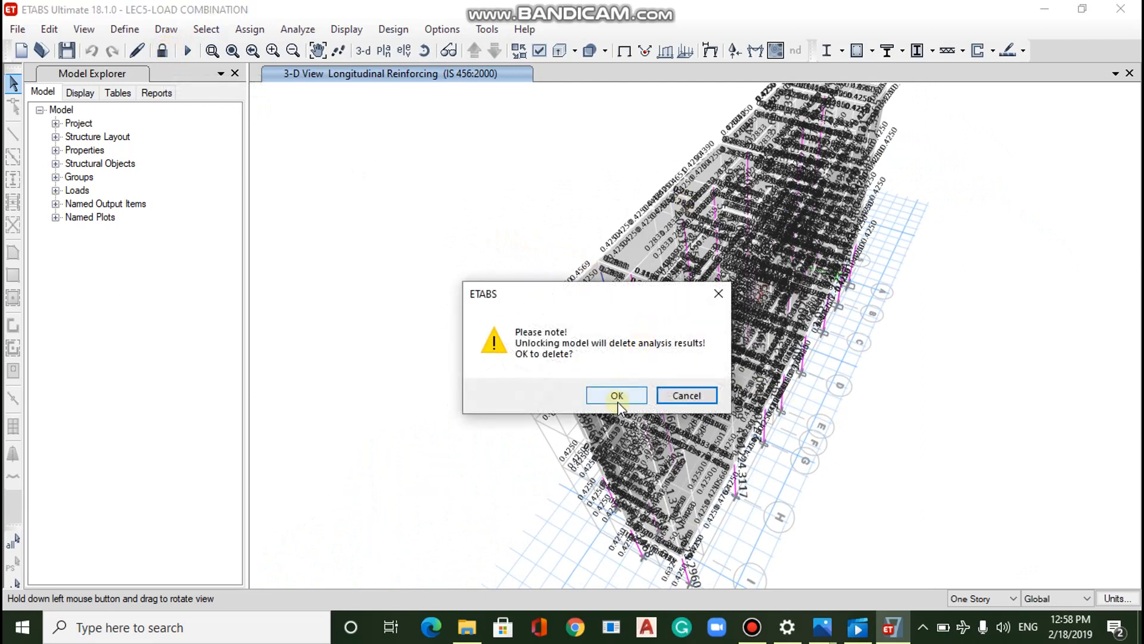
left_click(618, 398)
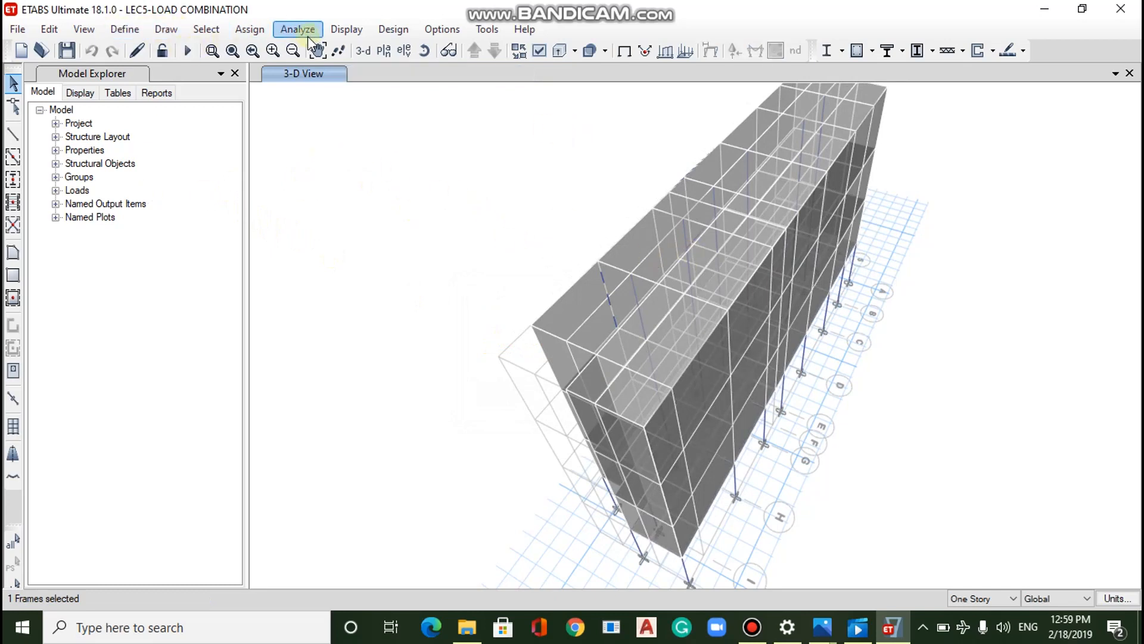
left_click(250, 29)
mouse_move(277, 69)
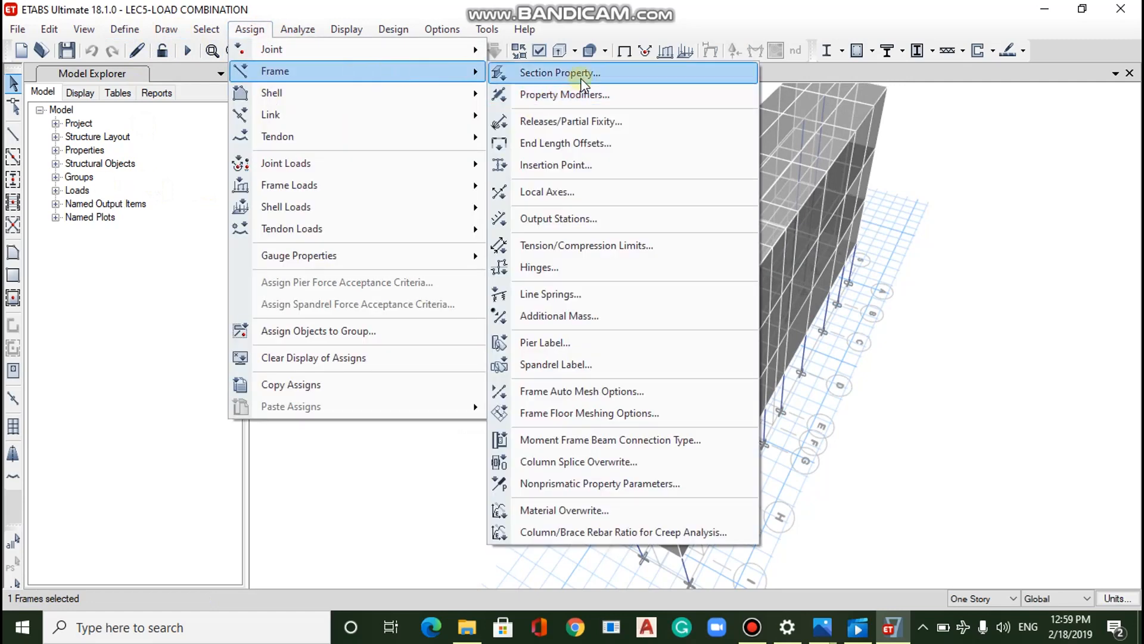
left_click(542, 72)
left_click(505, 292)
left_click(499, 508)
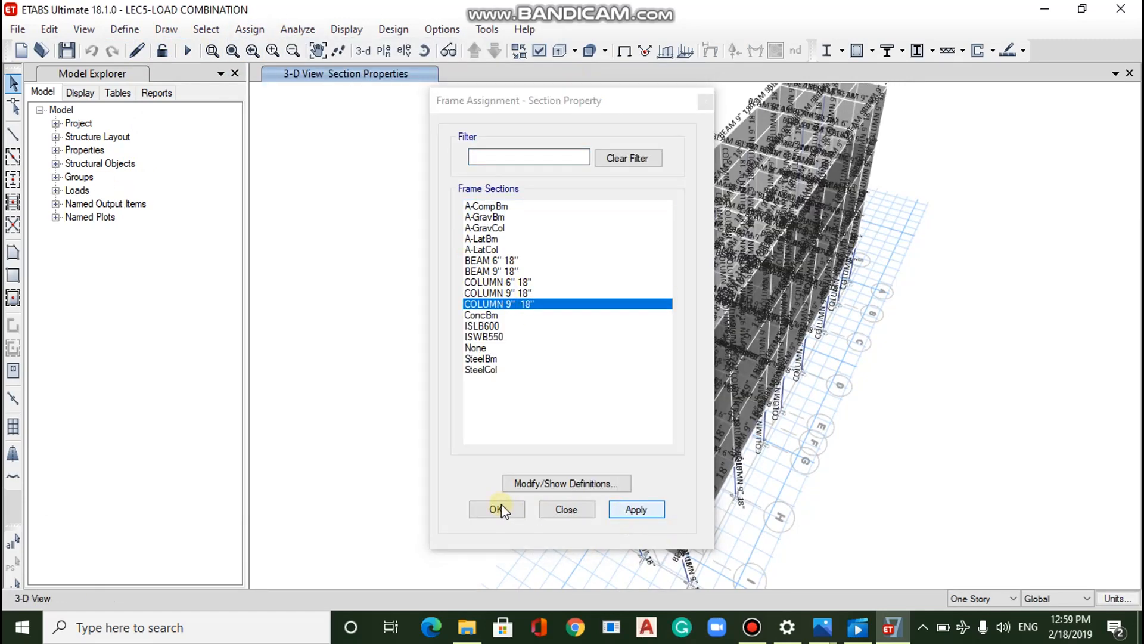
left_click(383, 51)
left_click(632, 510)
left_click(717, 102)
Set a cross-section dimension of the double-spaced COLUMN 9" 18" frame property to 12, with the joint at grid point H-1 selected.
left_click(956, 472)
left_click(125, 29)
mouse_move(177, 75)
left_click(367, 76)
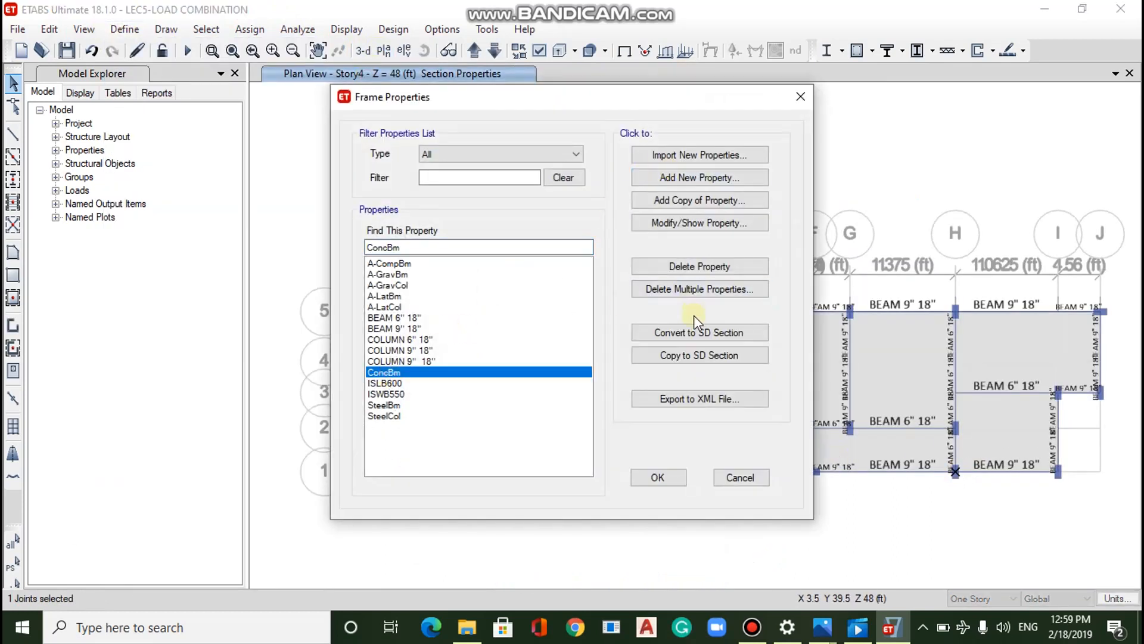
key("Up")
left_click(715, 223)
double_click(551, 363)
type("12")
left_click(770, 473)
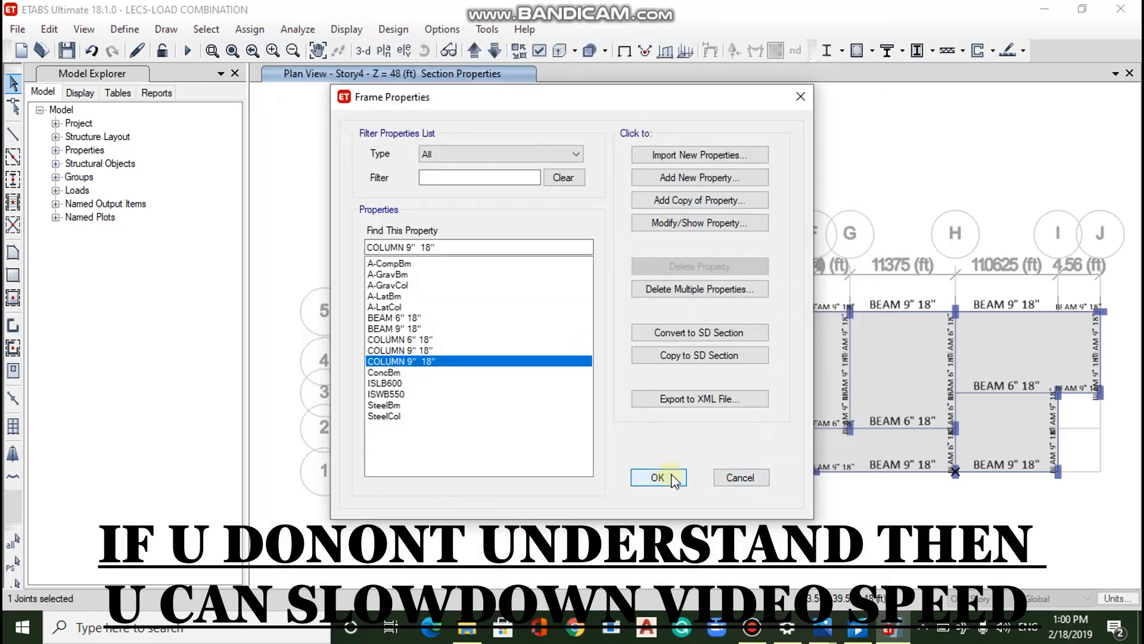
left_click(659, 475)
Examine the object information of the Story4 joint at grid point H-1.
right_click(956, 470)
left_click(467, 230)
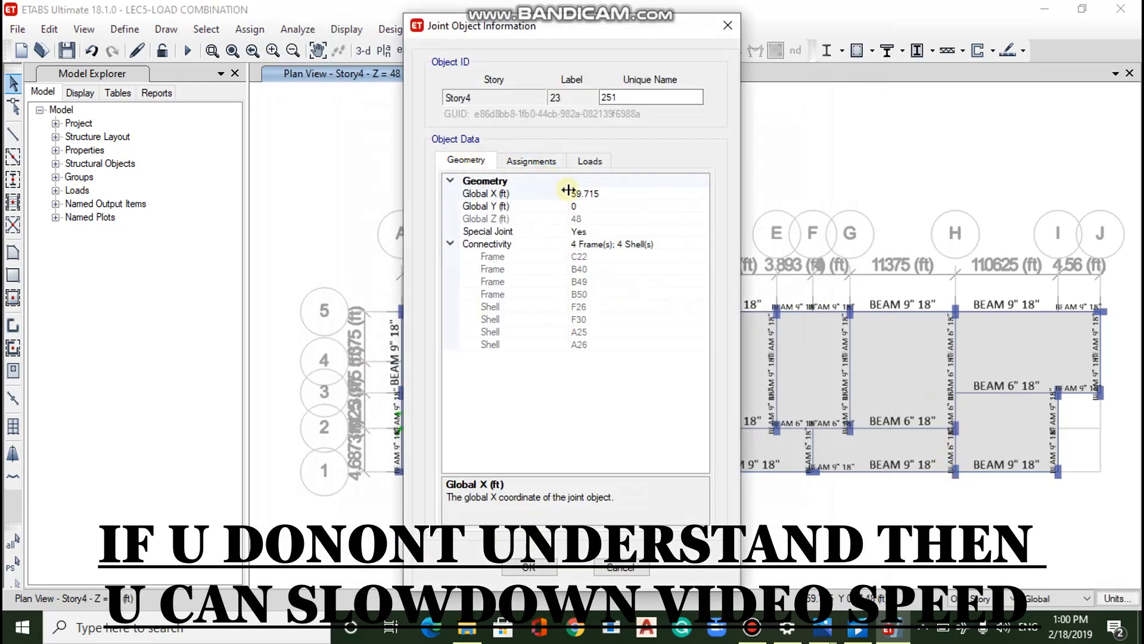
left_click(524, 567)
Run the analysis of the revised model and start the concrete frame design check on it.
left_click(187, 51)
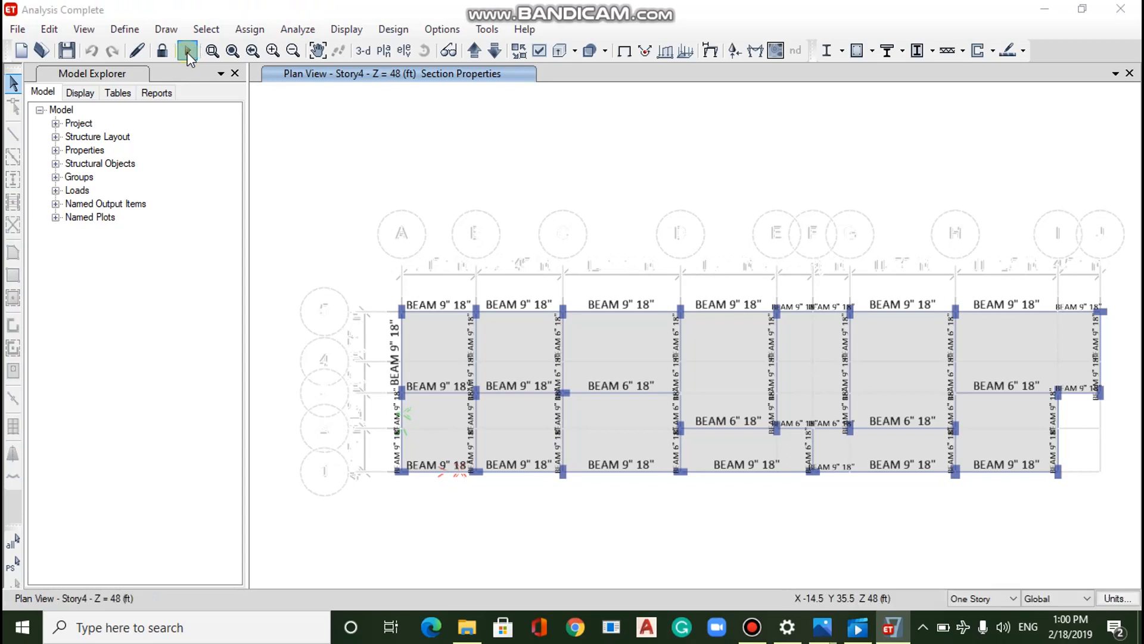
left_click(393, 29)
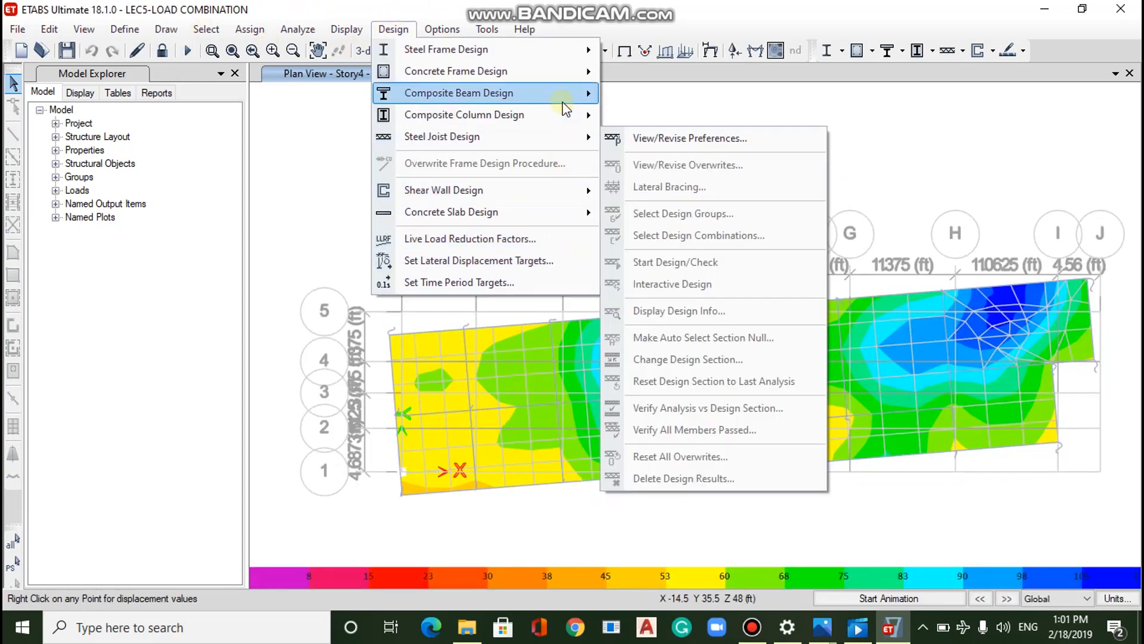
left_click(693, 182)
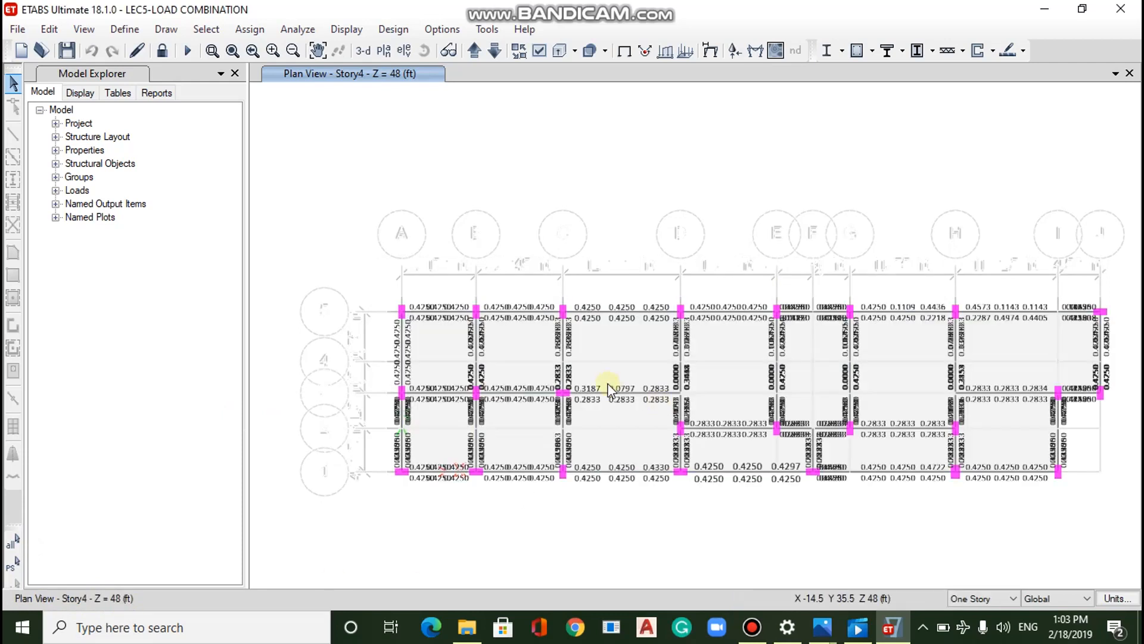
mouse_move(683, 390)
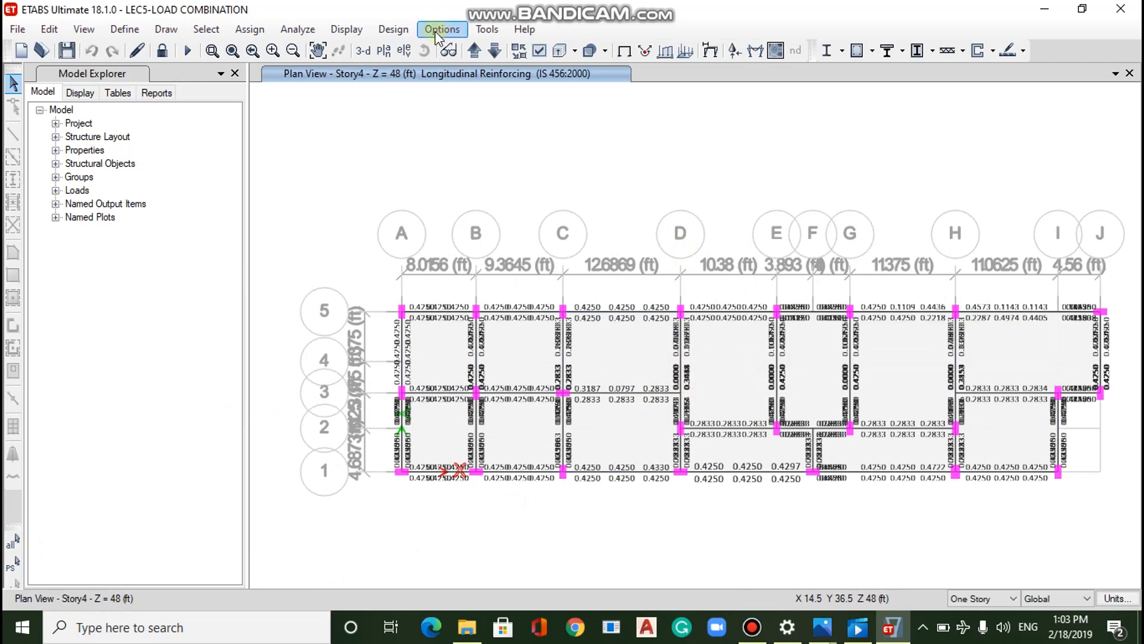
Verify that all concrete frame members pass the design check of the revised model.
left_click(393, 29)
mouse_move(471, 72)
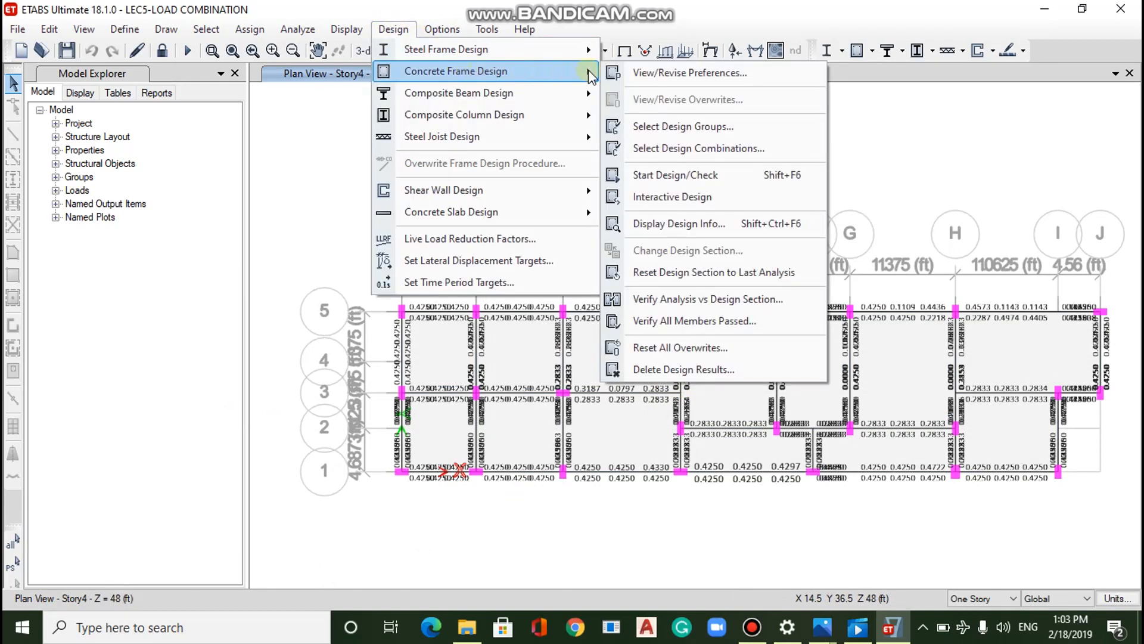
left_click(685, 322)
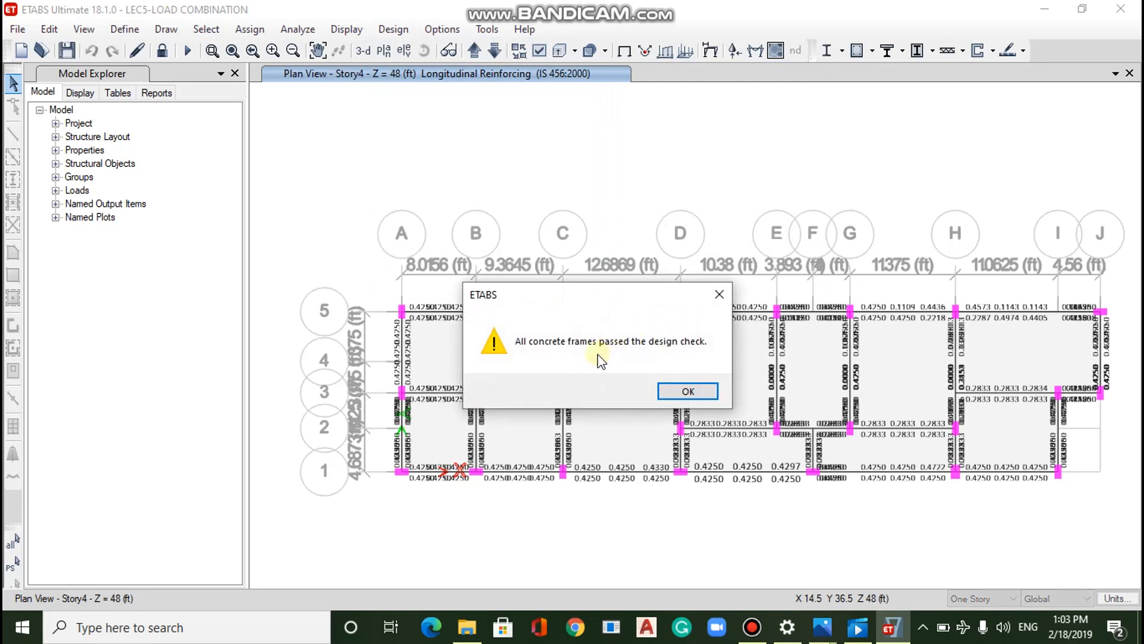
left_click(686, 391)
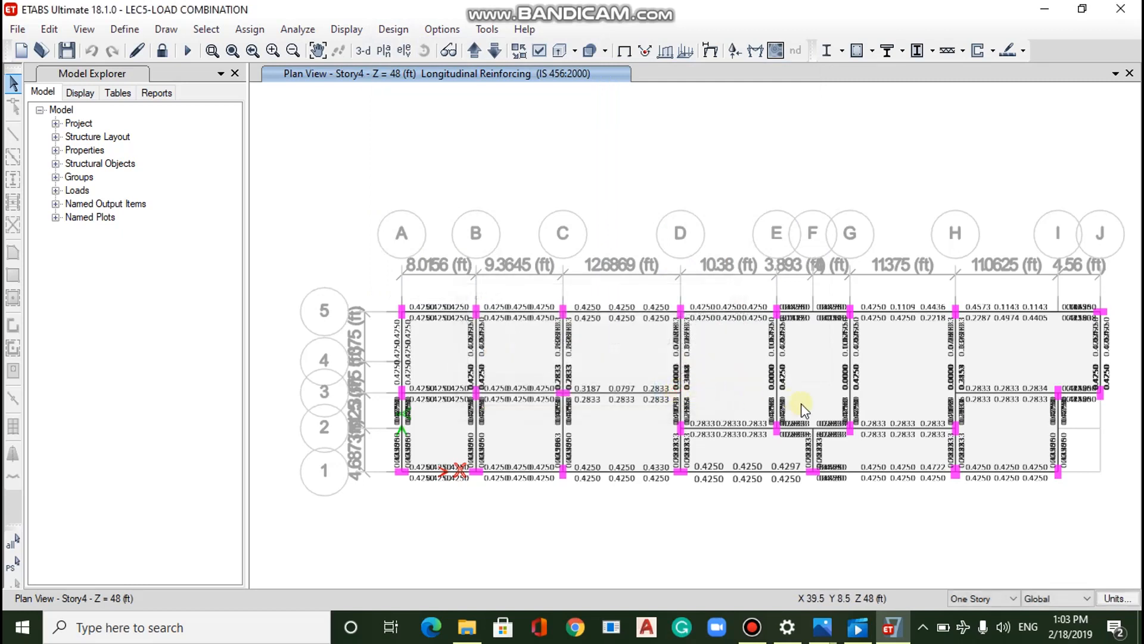
Show the concrete beam design information of the Story4 beam on grid line 5 between F and G.
scroll(808, 410, "up", 5)
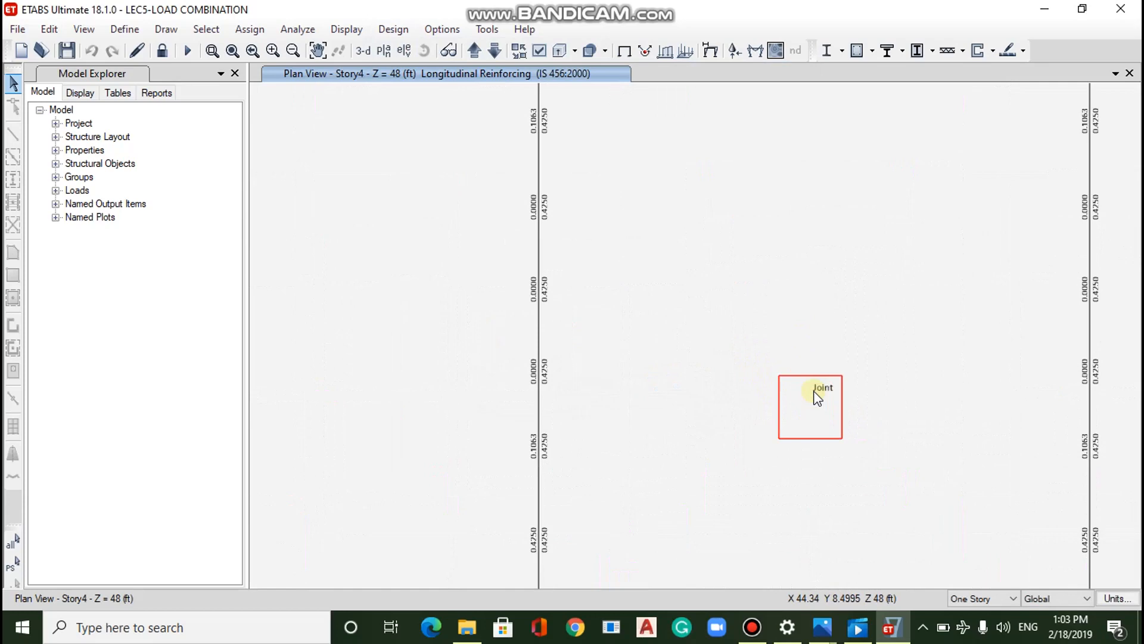
scroll(816, 395, "down", 6)
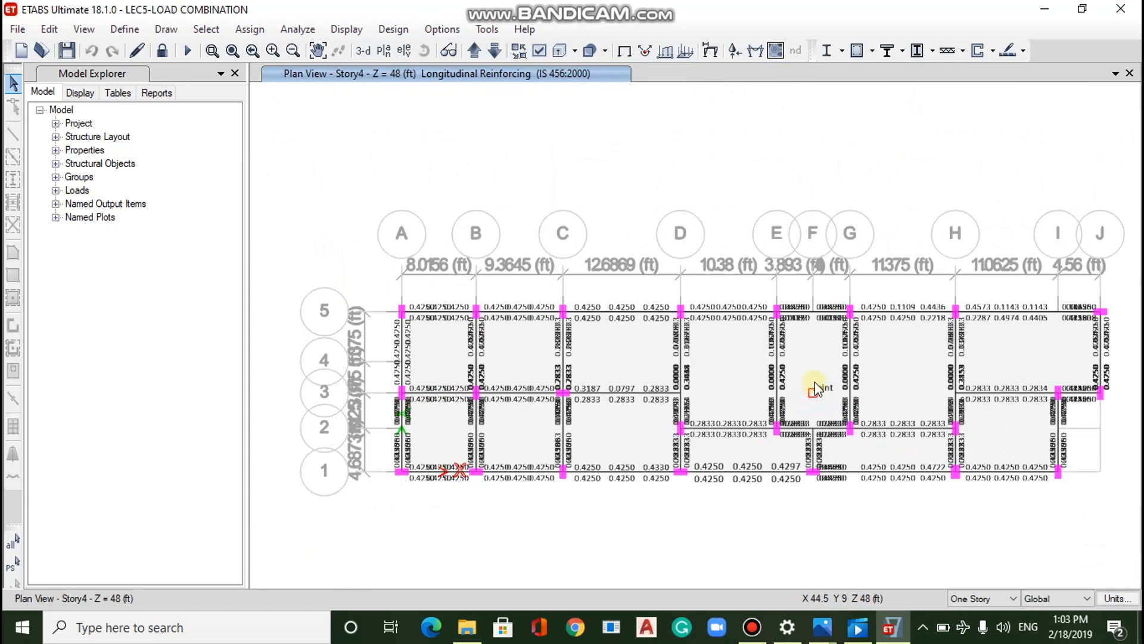
scroll(825, 315, "up", 5)
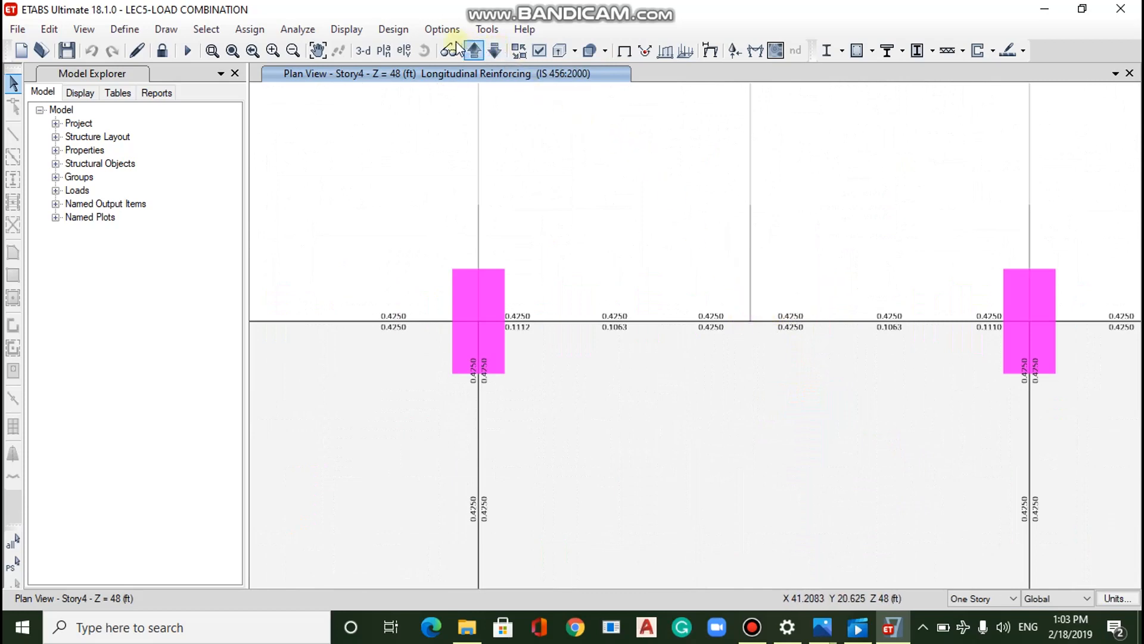
left_click(805, 326)
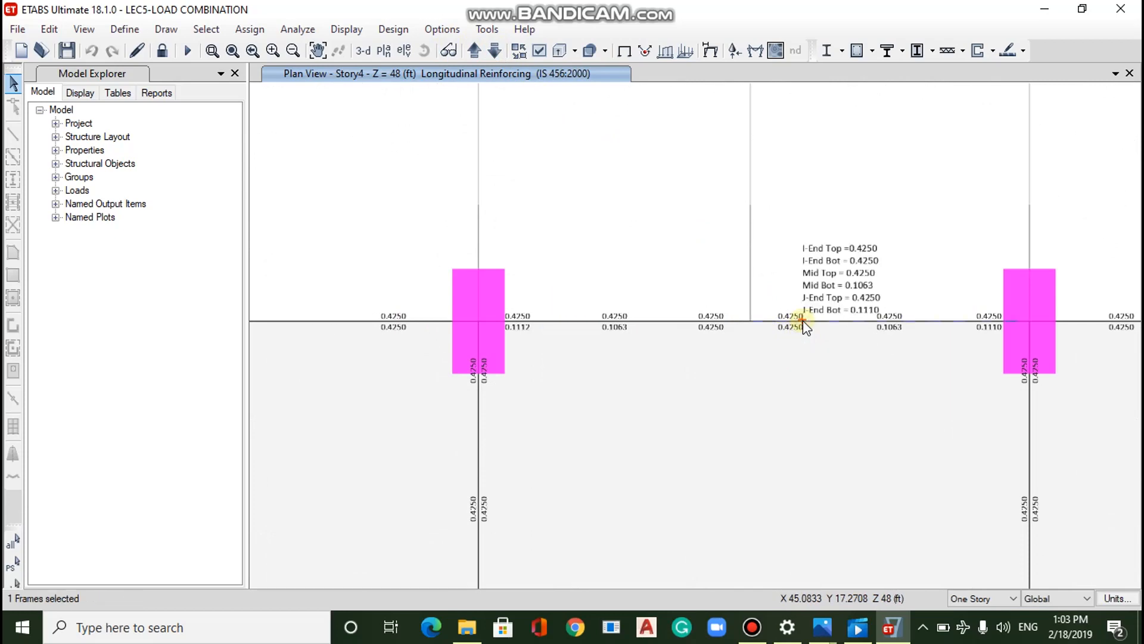
right_click(804, 323)
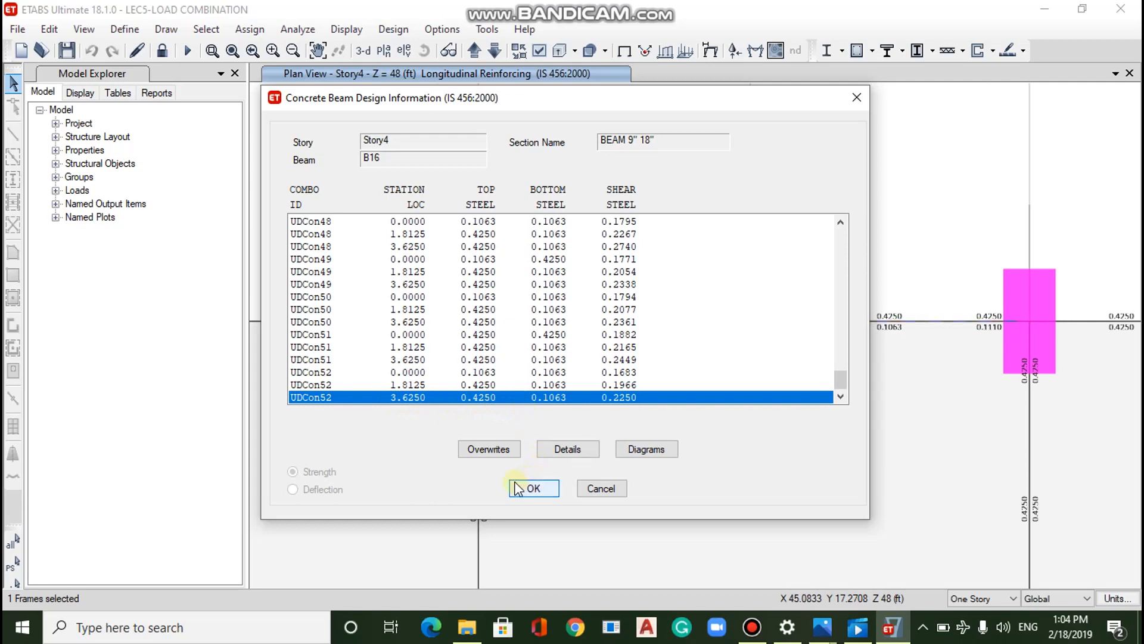
Examine the beam's diagram report for the overall envelope, including its geometry, material properties and reinforced cross-section.
left_click(625, 450)
left_click(562, 448)
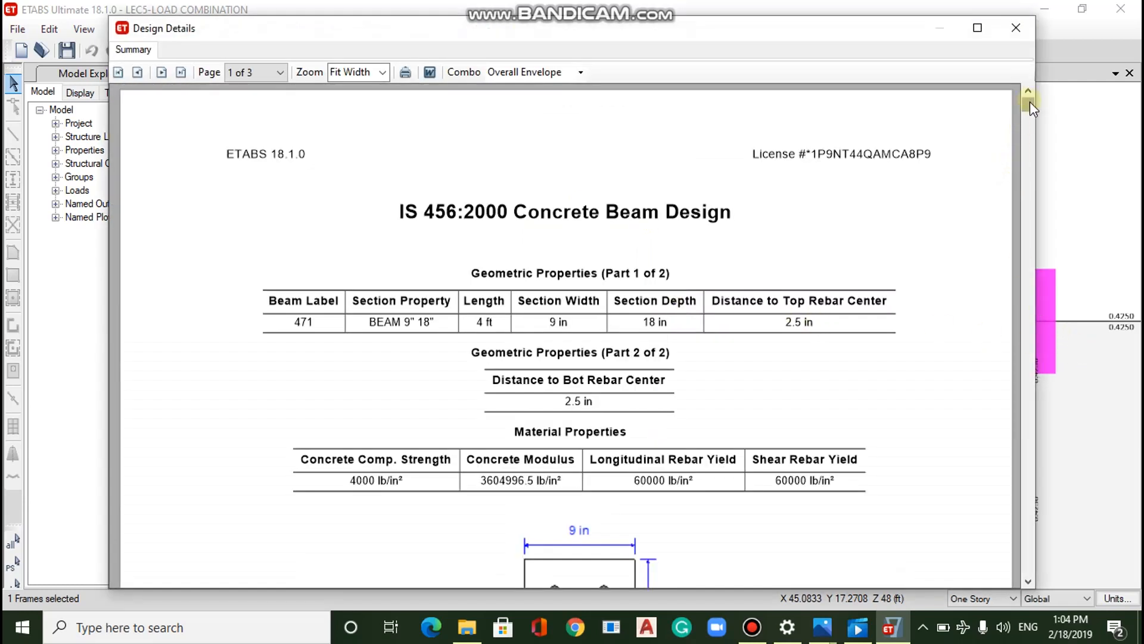
left_click_drag(1030, 104, 1030, 169)
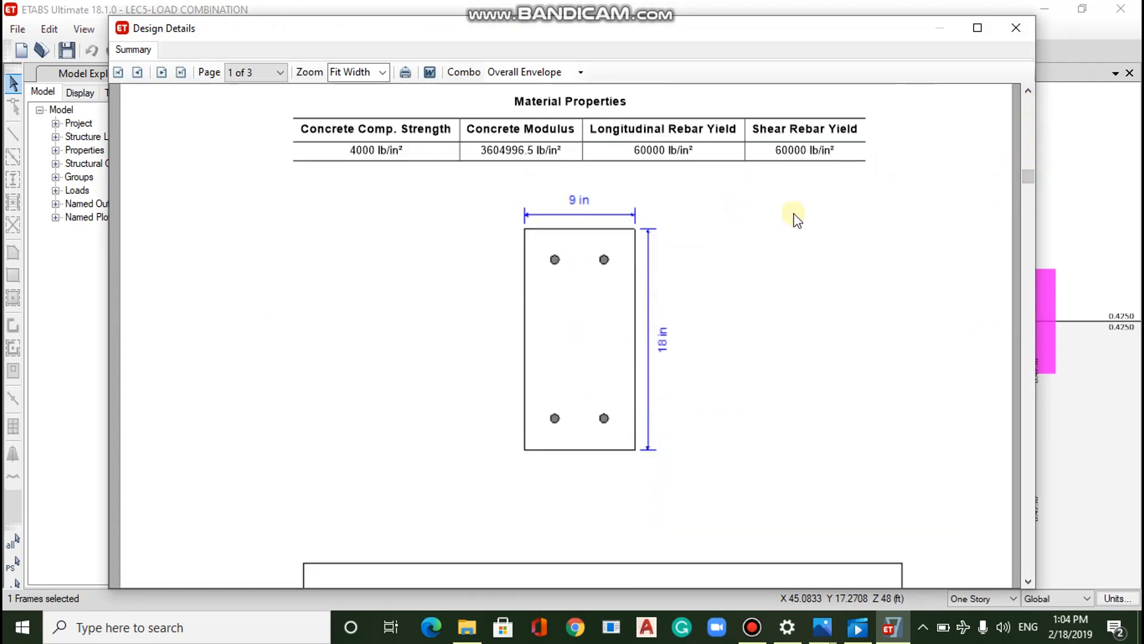
left_click_drag(1030, 175, 1027, 132)
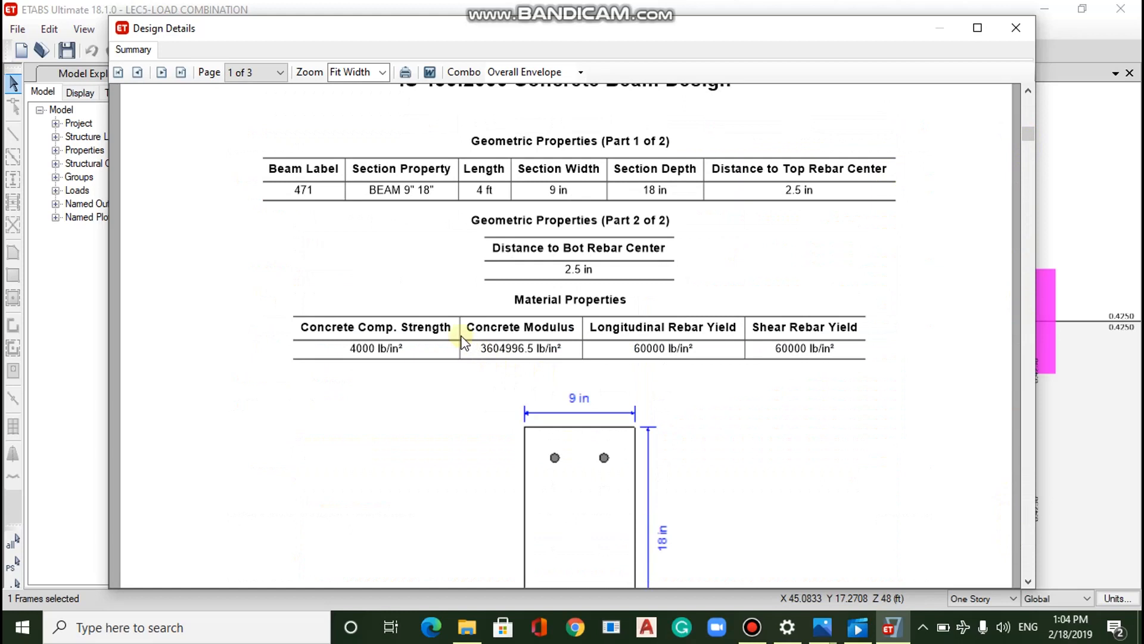
left_click_drag(1031, 134, 1031, 101)
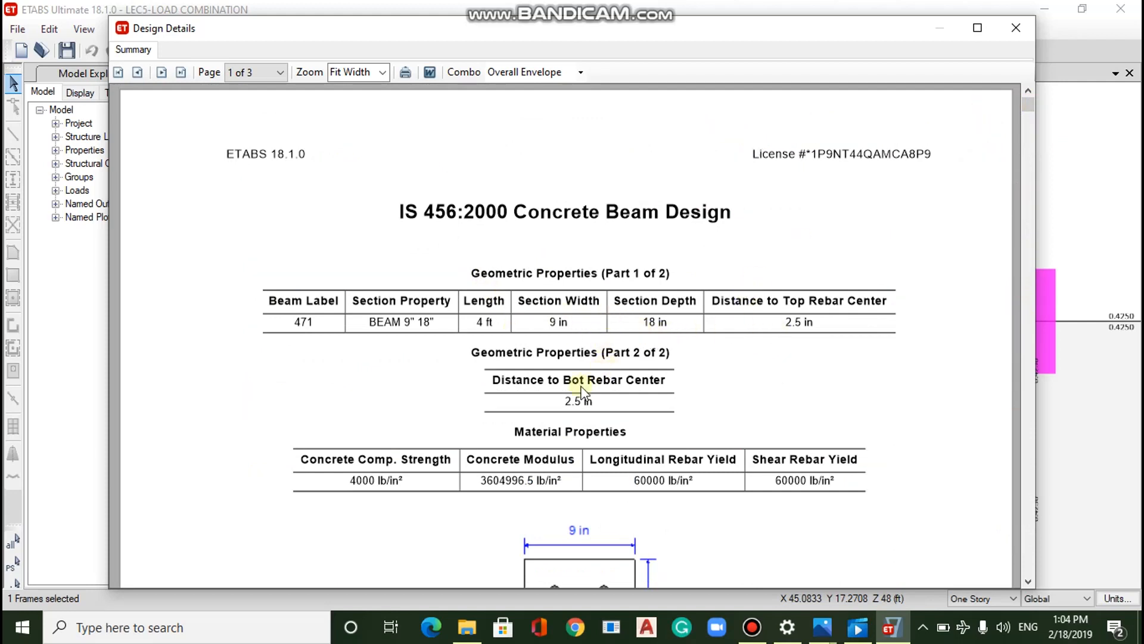
left_click(1015, 28)
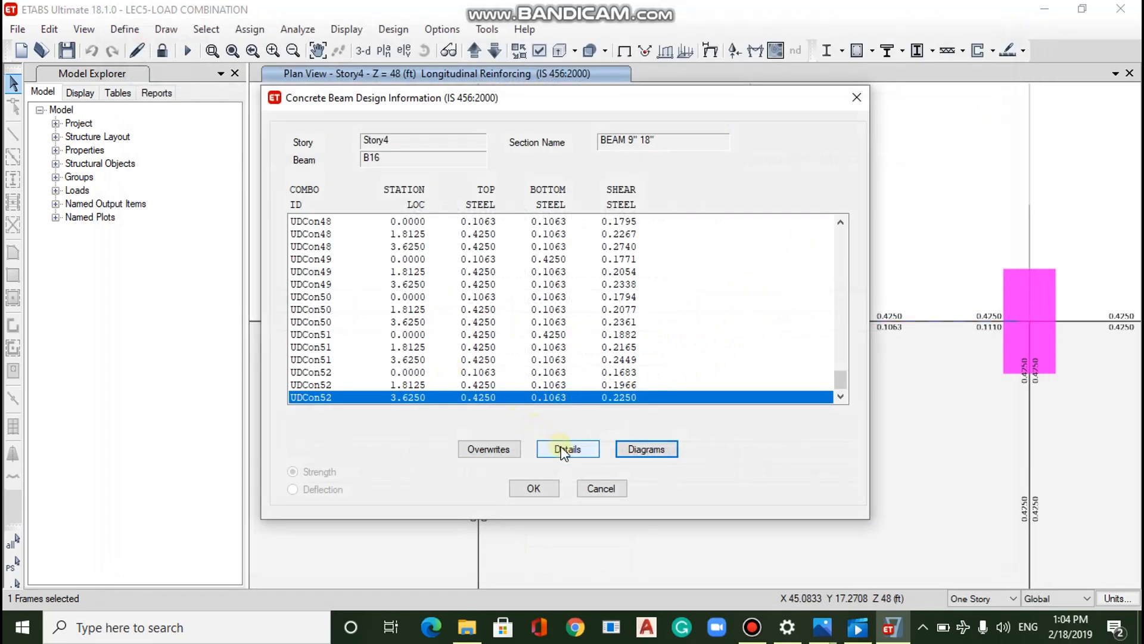
Examine the beam's design details summary, including section and material properties, factored forces, design moments and flexural reinforcement.
left_click(564, 449)
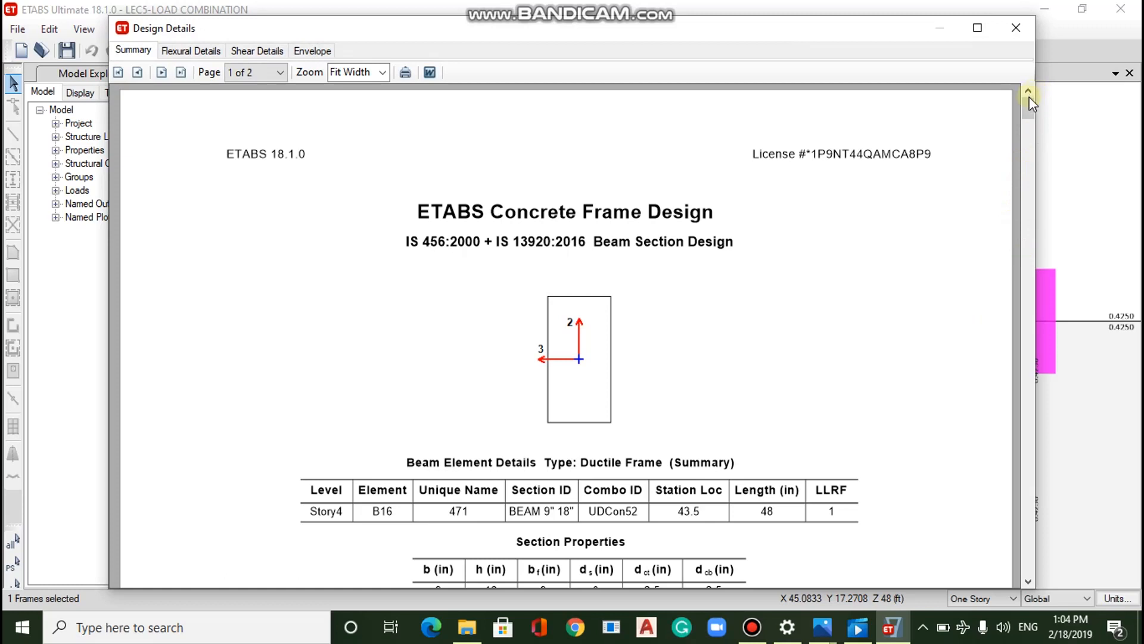
left_click_drag(1028, 105, 1029, 128)
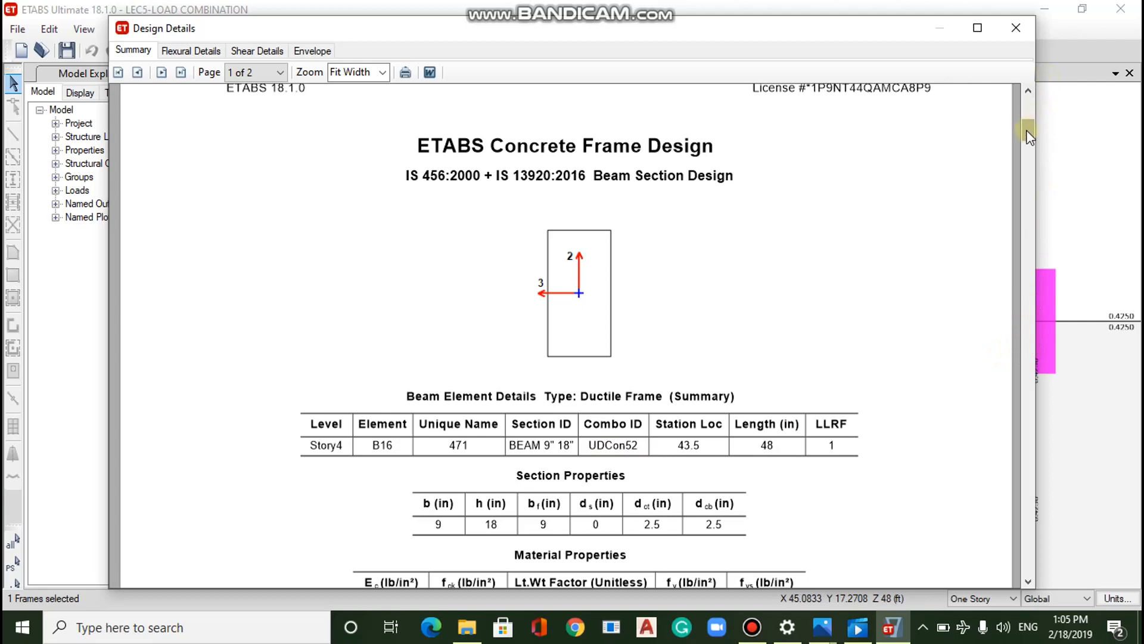
left_click_drag(1028, 145, 1025, 230)
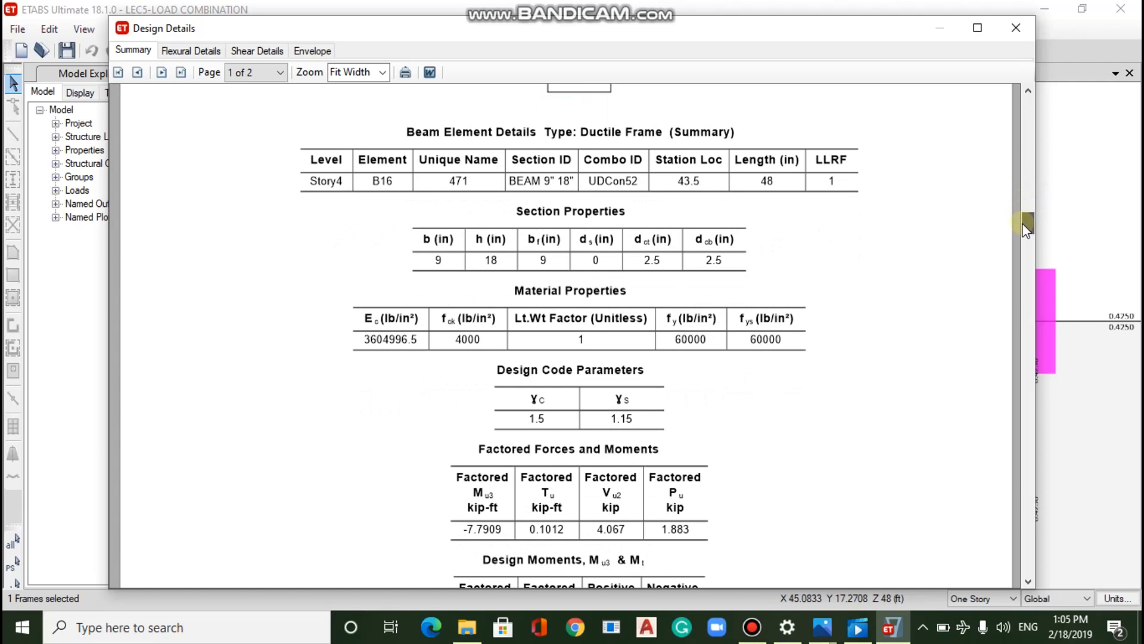
left_click_drag(1023, 233, 1020, 263)
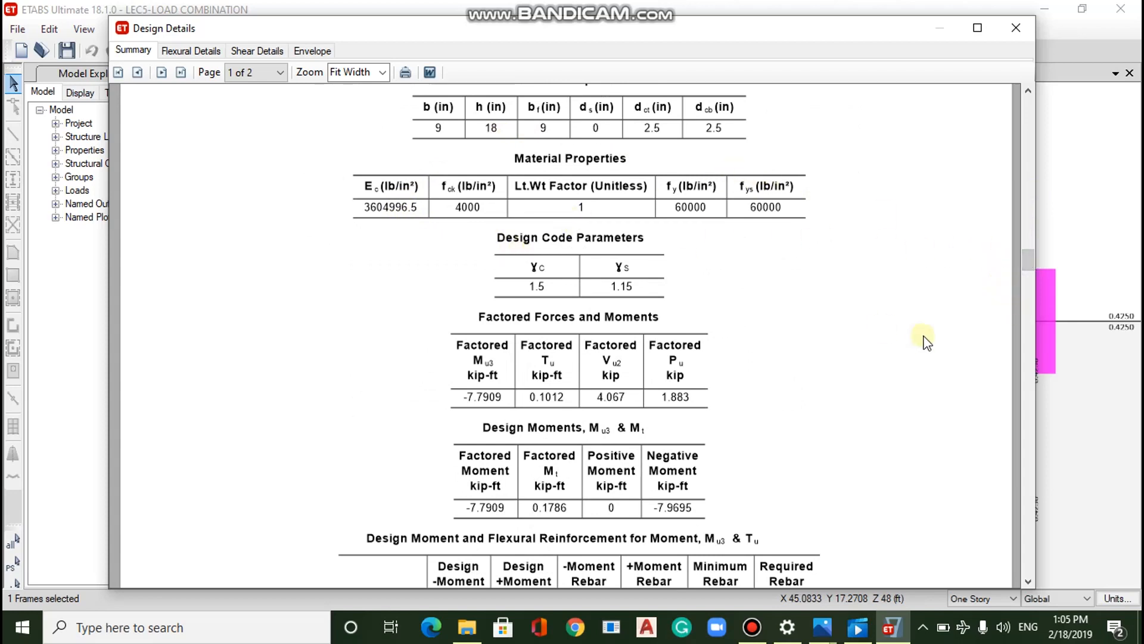
left_click_drag(1028, 265, 1012, 332)
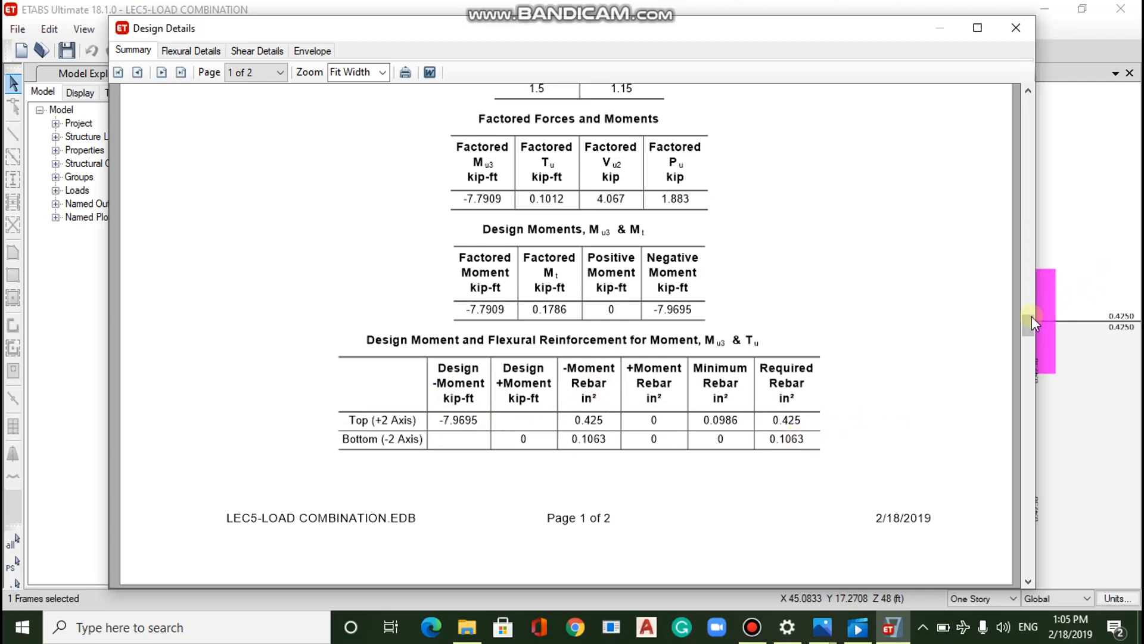
left_click_drag(1026, 331, 1027, 96)
left_click(1016, 27)
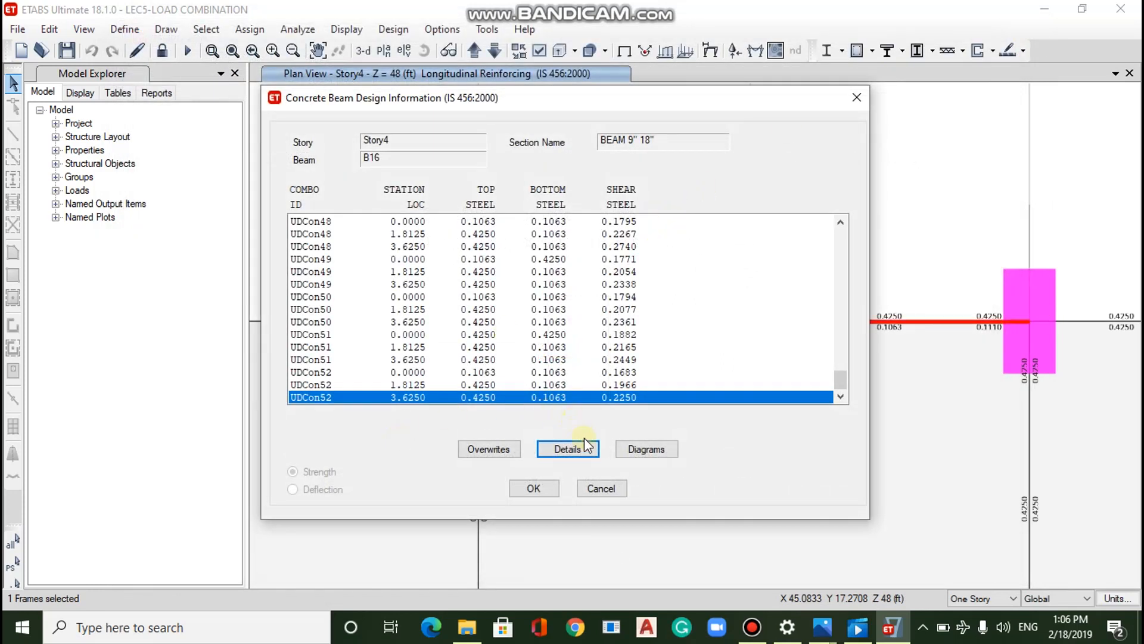
left_click(600, 489)
Check the concrete design information and design details summary of beam B56 on Story4.
mouse_move(475, 332)
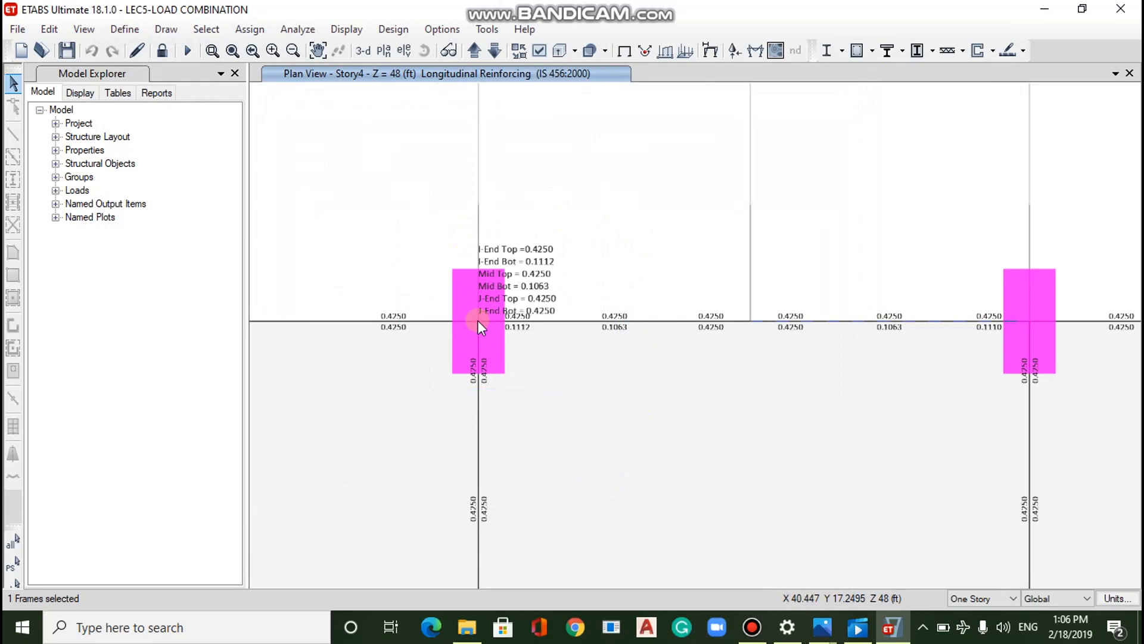
right_click(478, 320)
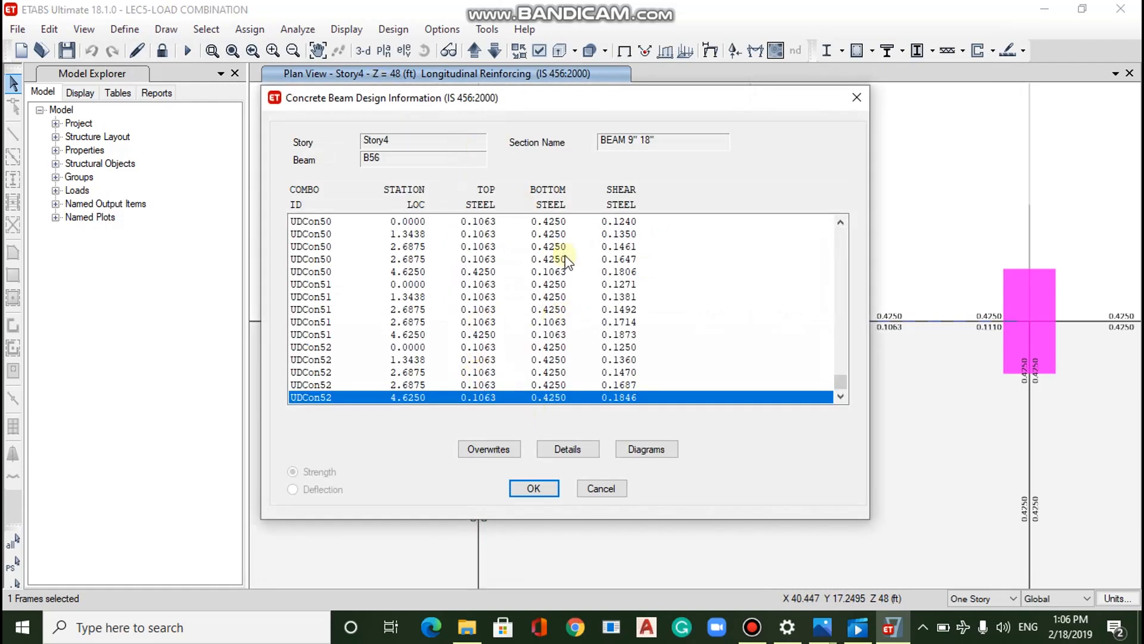
left_click(556, 456)
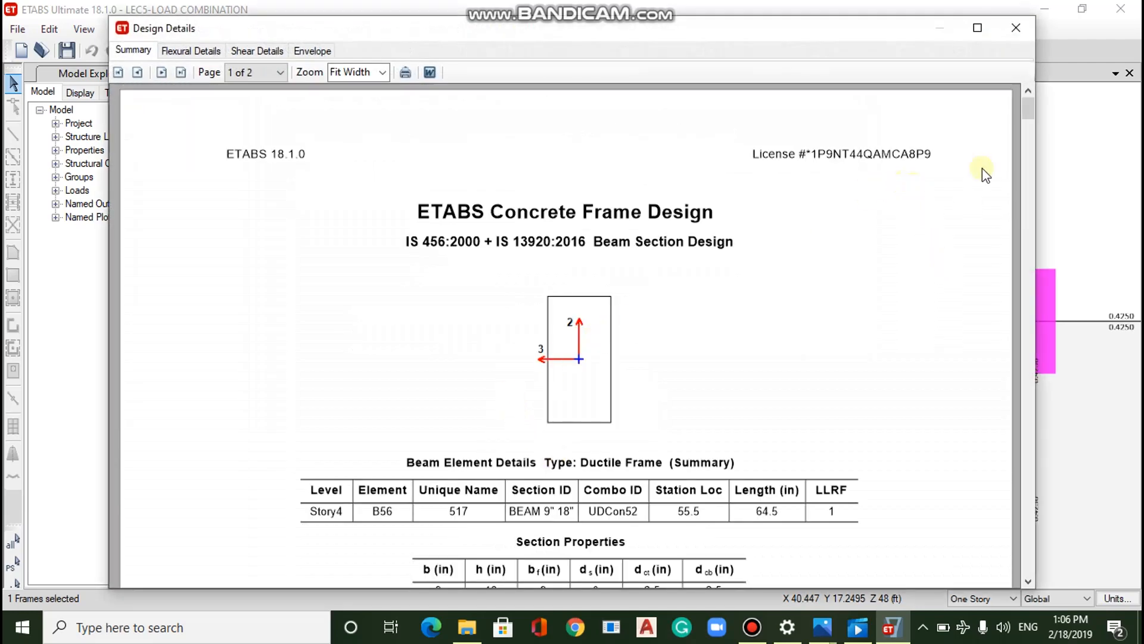
left_click(1017, 30)
left_click(599, 488)
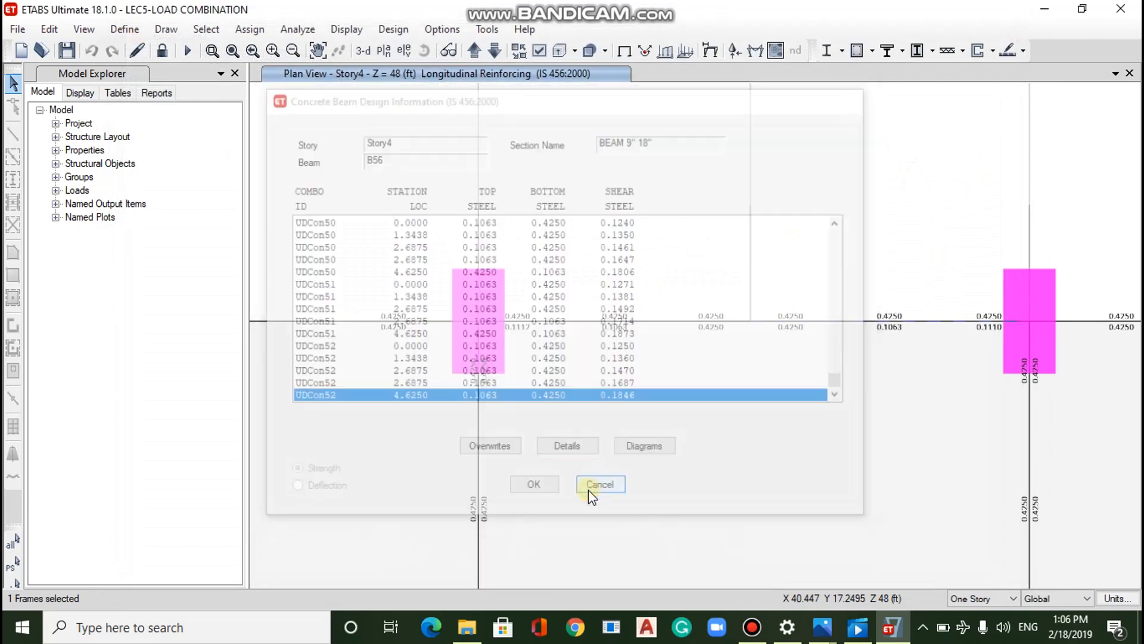
Switch from the Story4 plan to the elevation view of grid line 1.
left_click(403, 52)
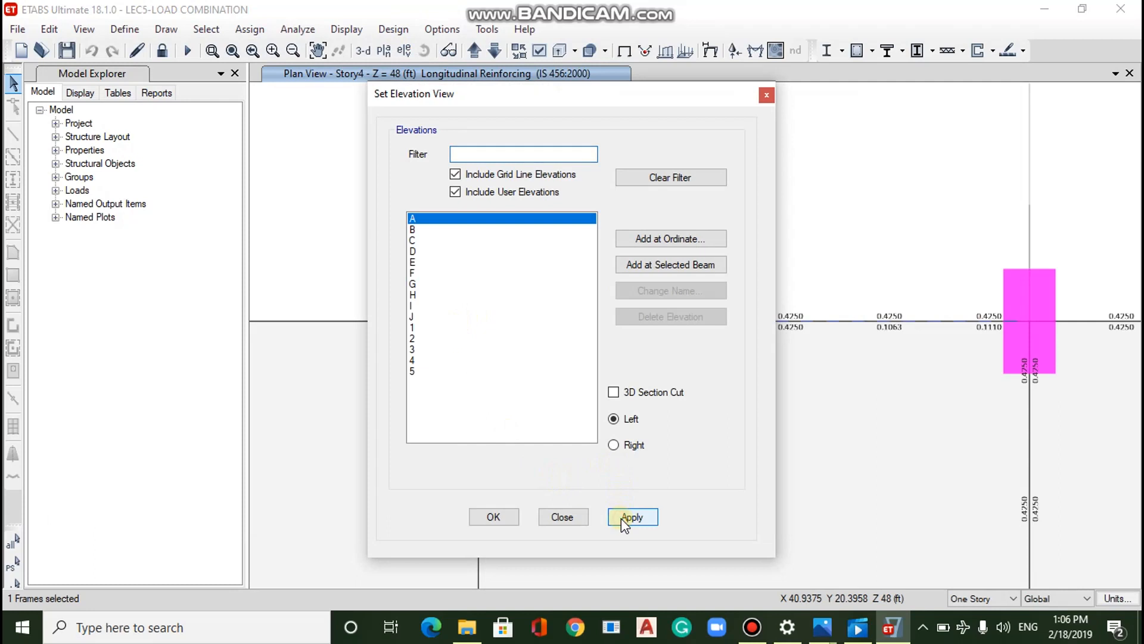
left_click(621, 518)
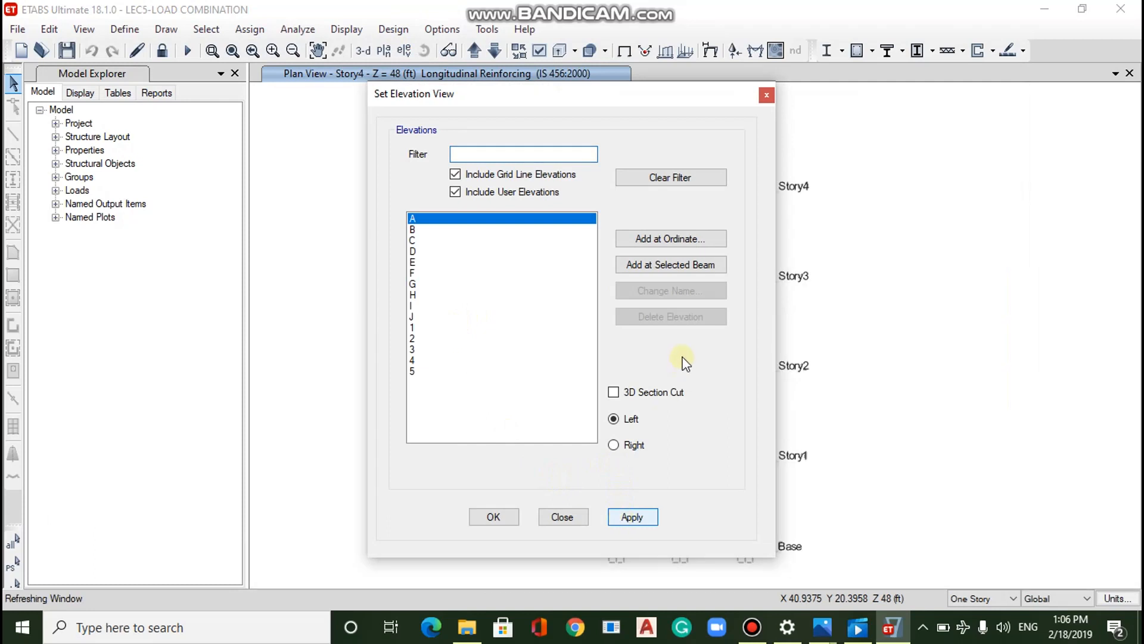
left_click(766, 97)
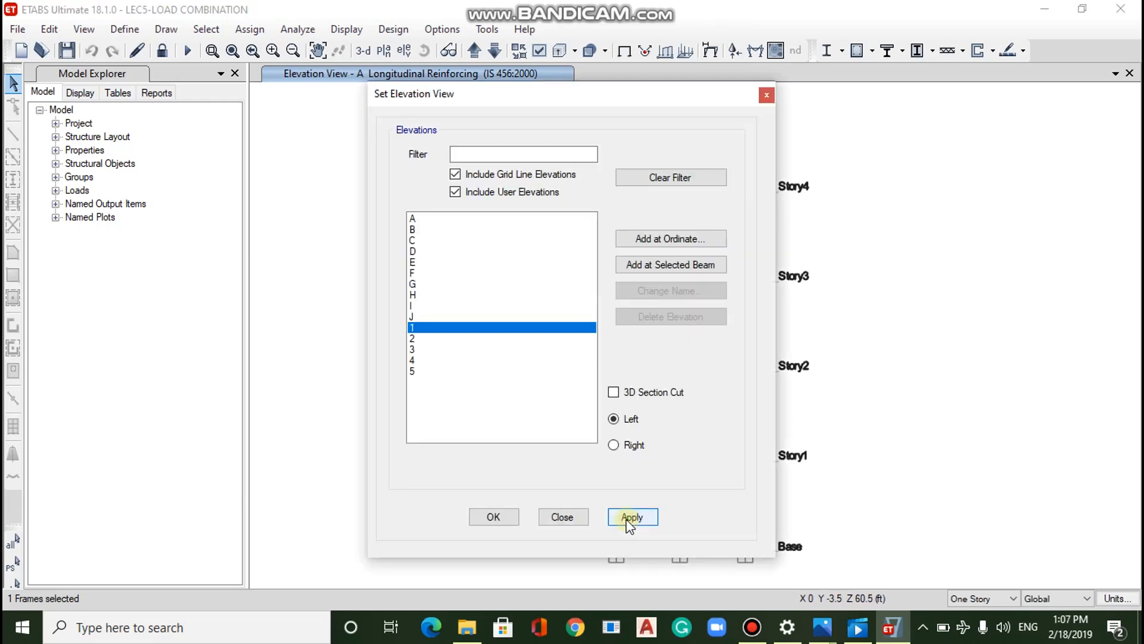
left_click(489, 517)
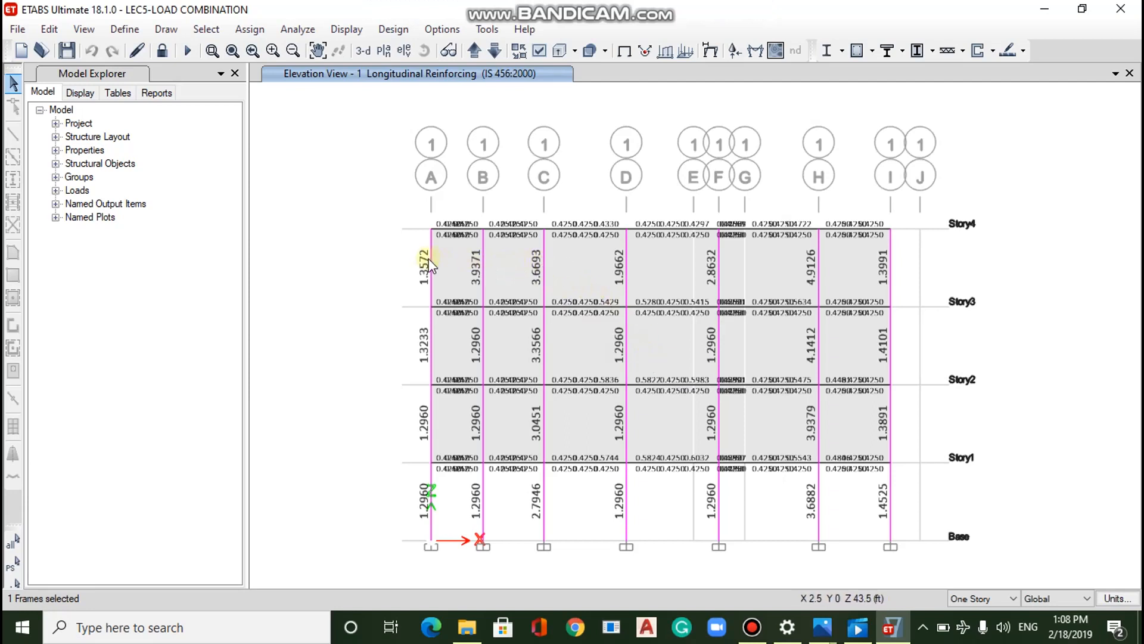
Examine the design details of the Story3 column on grid line H, including its biaxial moment, shear, joint shear and capacity ratio tables.
mouse_move(429, 257)
mouse_move(821, 265)
mouse_move(484, 286)
mouse_move(483, 243)
mouse_move(819, 329)
right_click(820, 330)
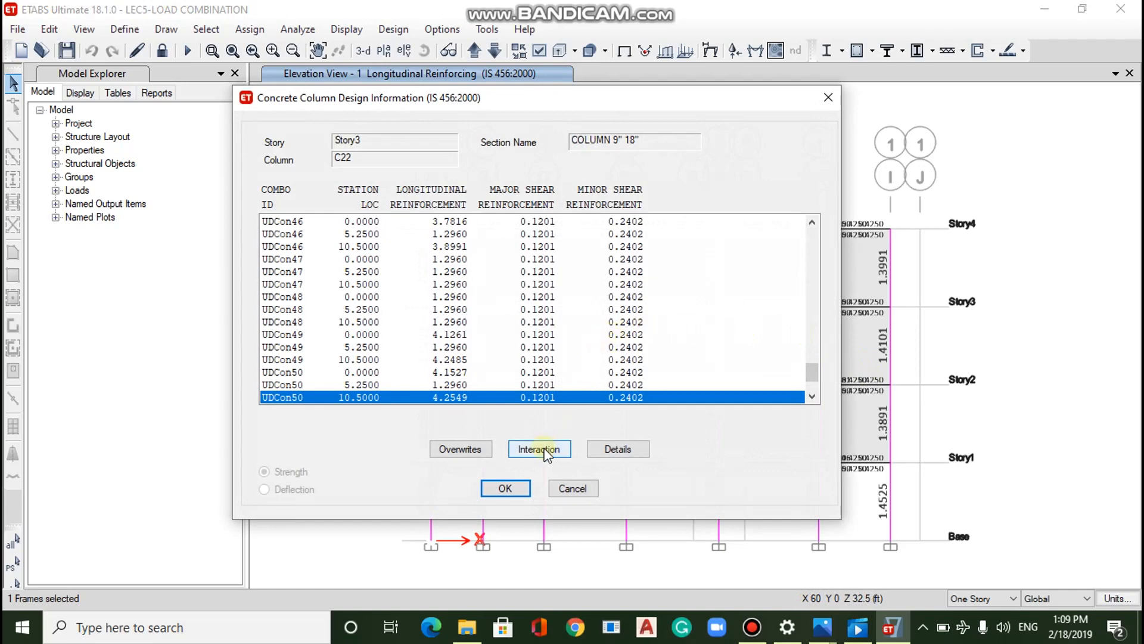
left_click(606, 451)
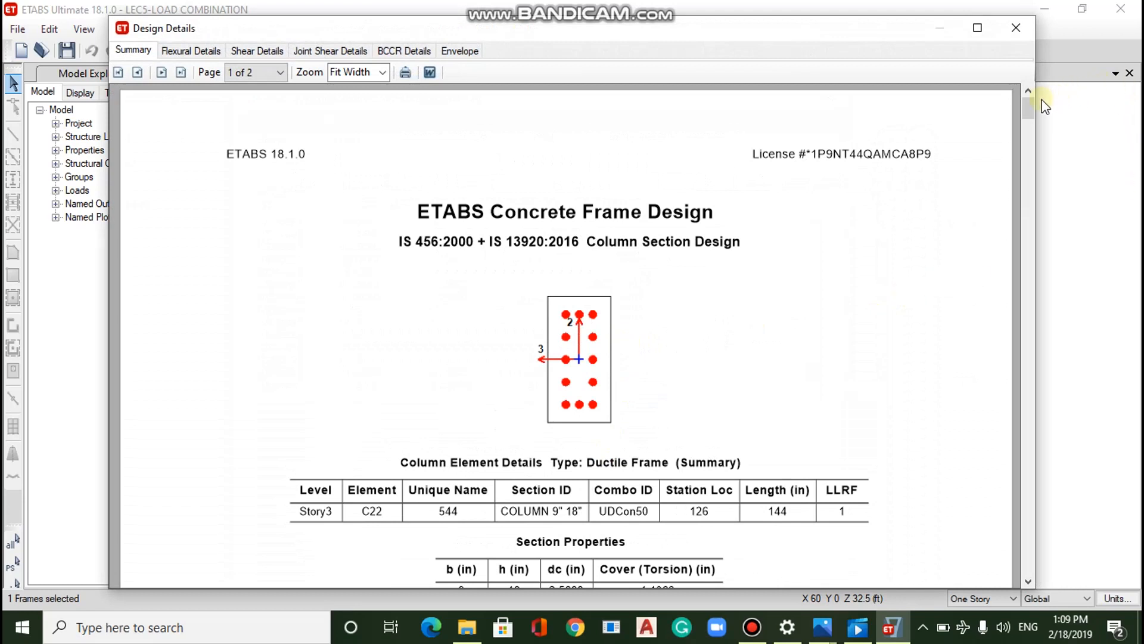
left_click_drag(1028, 112, 1048, 298)
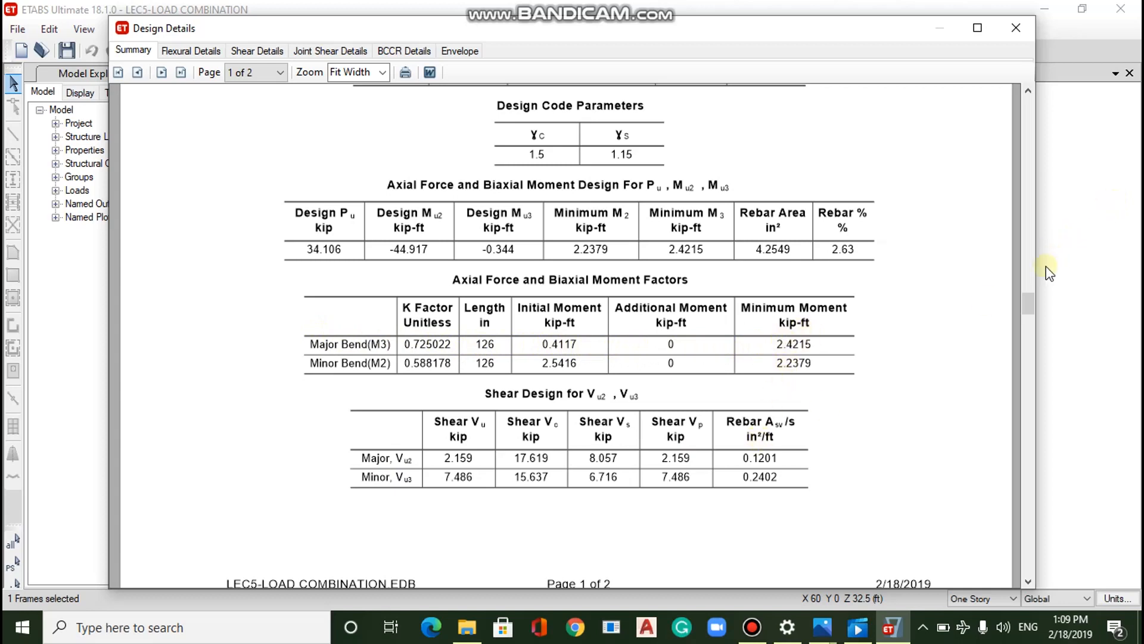
left_click_drag(1028, 305, 1032, 326)
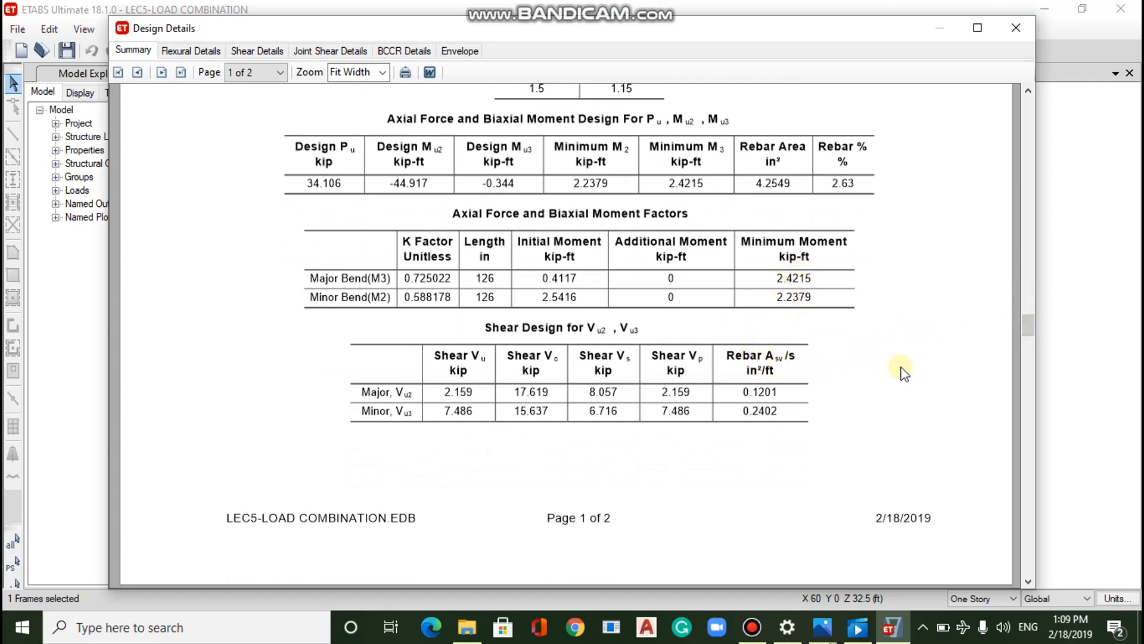
left_click_drag(1027, 328, 1032, 397)
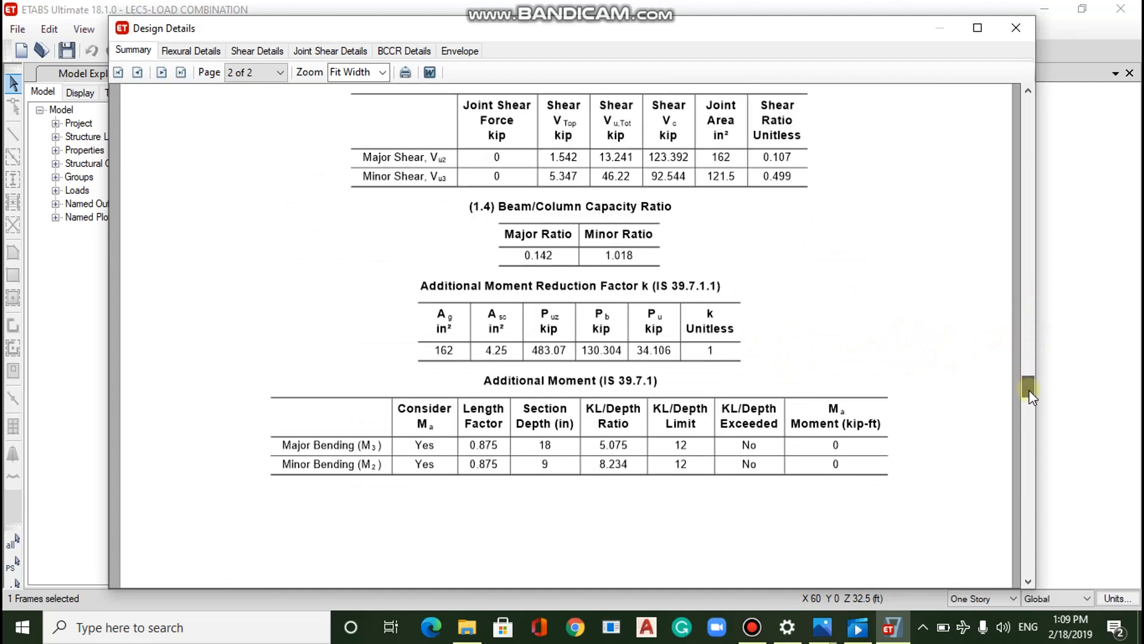
left_click_drag(1025, 400, 1027, 564)
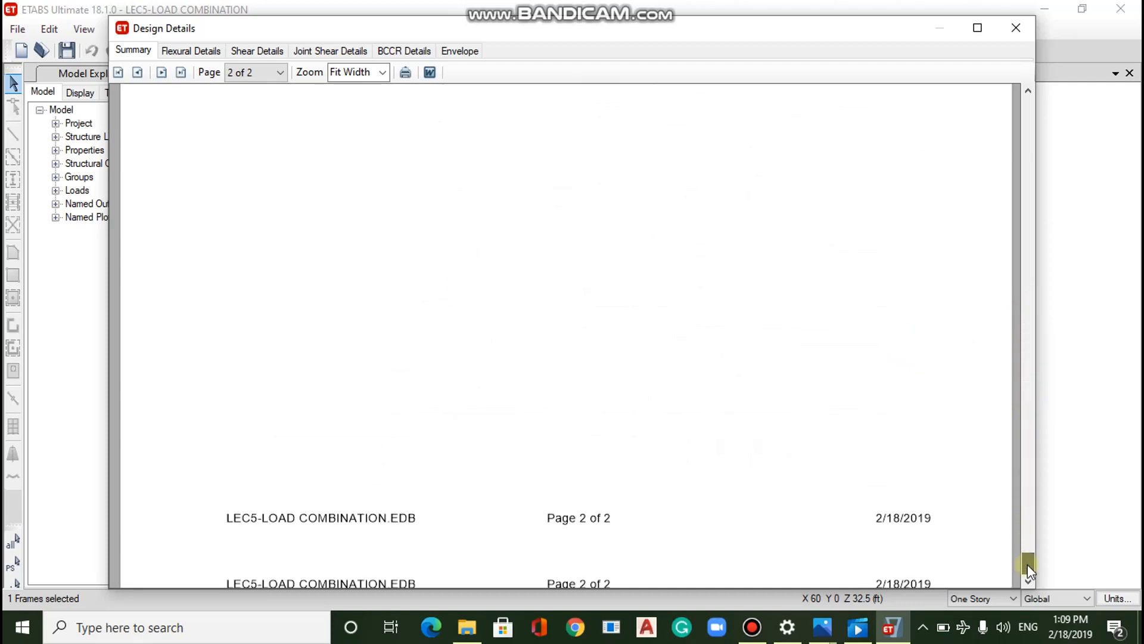
left_click(1015, 28)
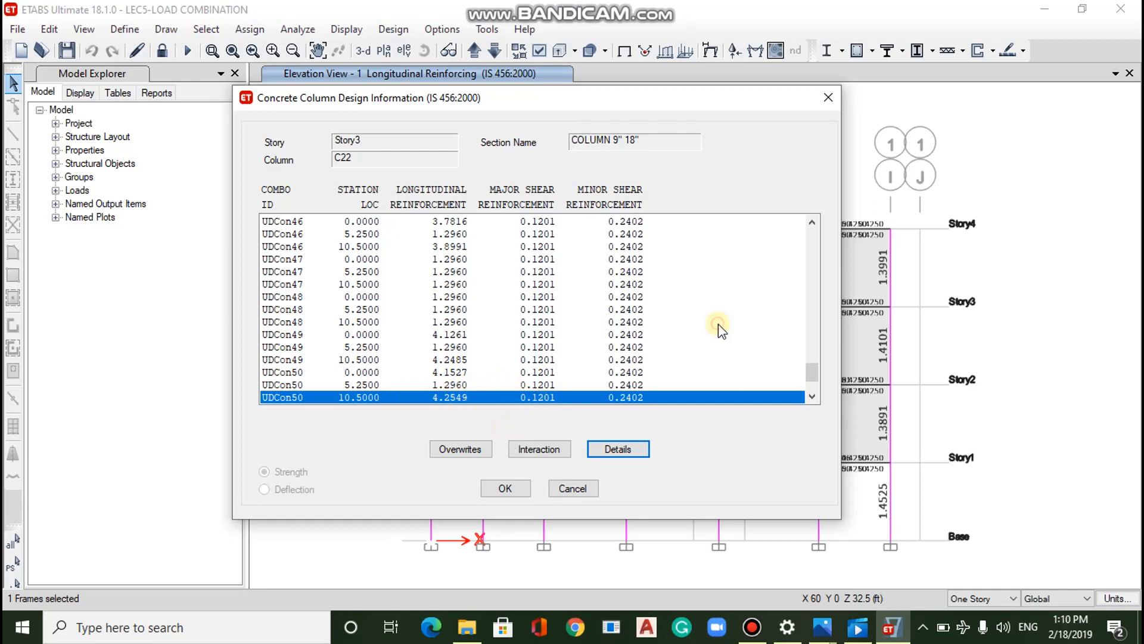
Review the same column's design summary again, from its section and material properties to the required rebar area and shear design.
left_click(616, 450)
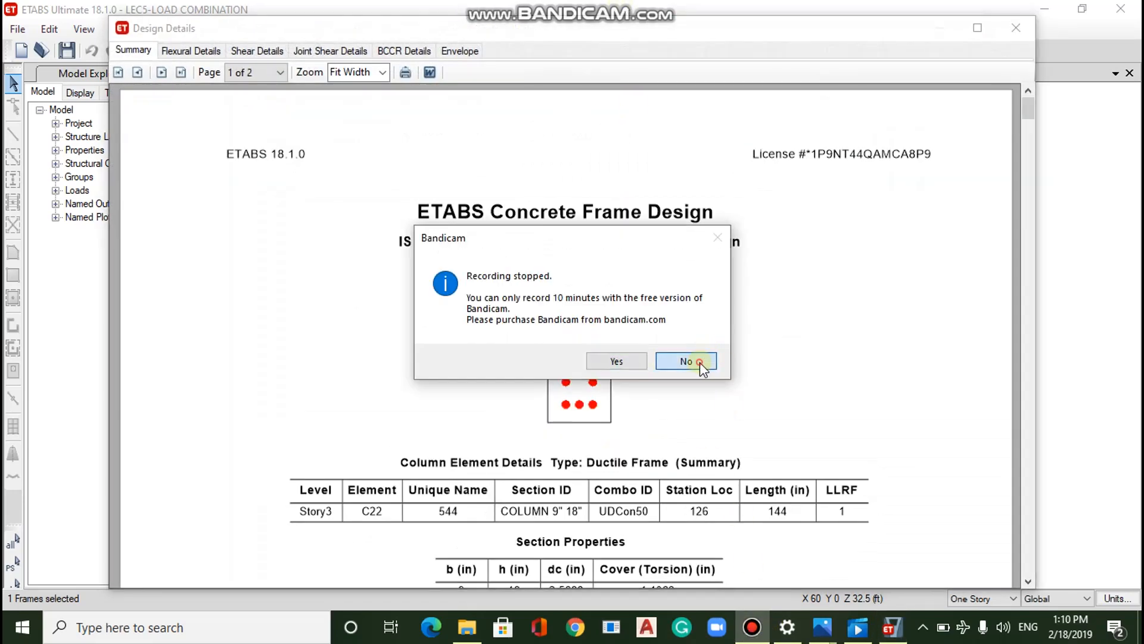
left_click(695, 361)
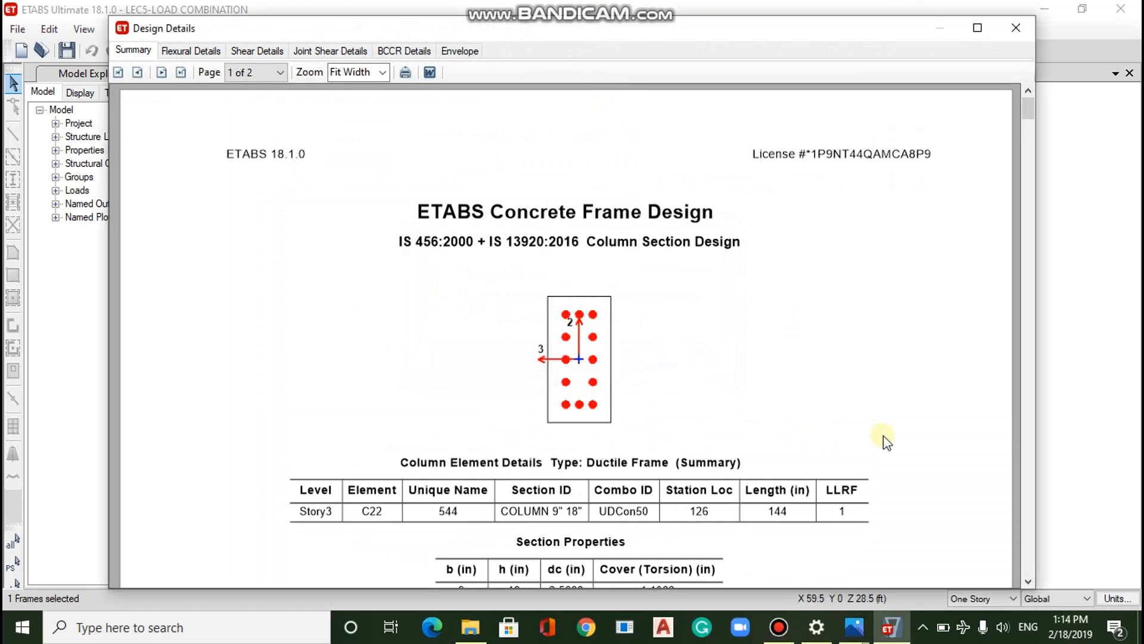
left_click_drag(1030, 124, 1036, 188)
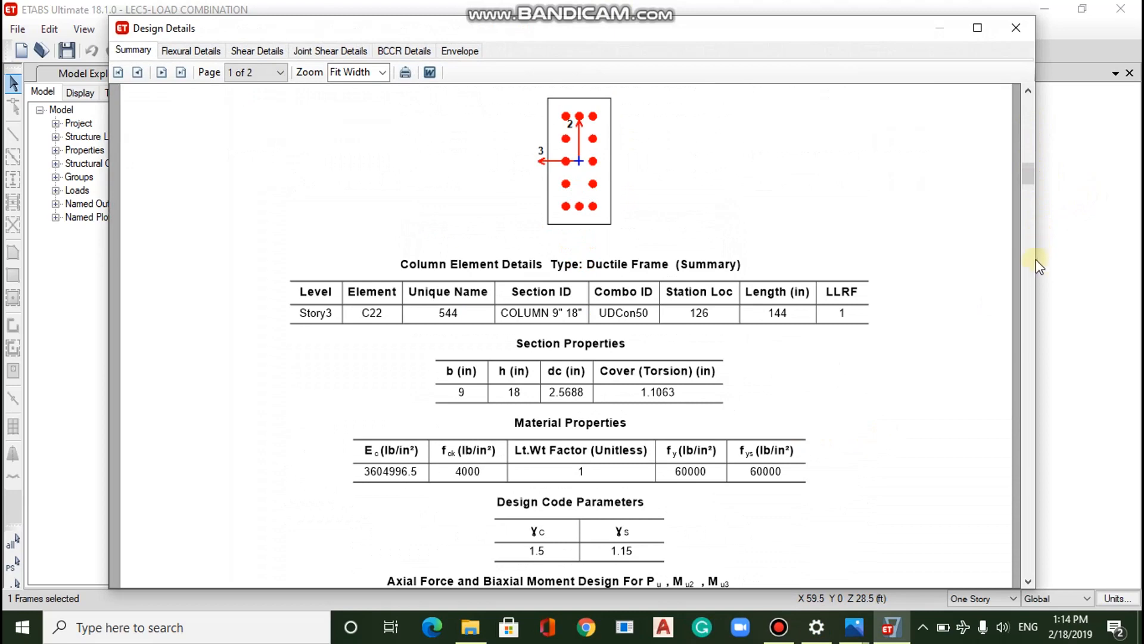
left_click(1024, 310)
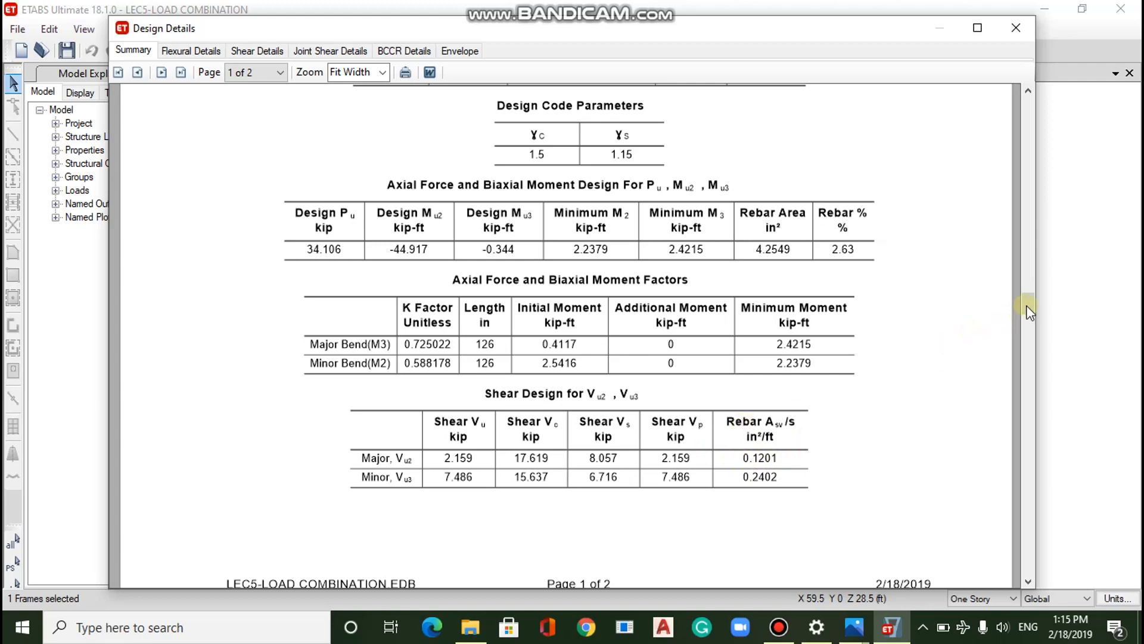
left_click_drag(1028, 305, 1020, 88)
left_click(1016, 28)
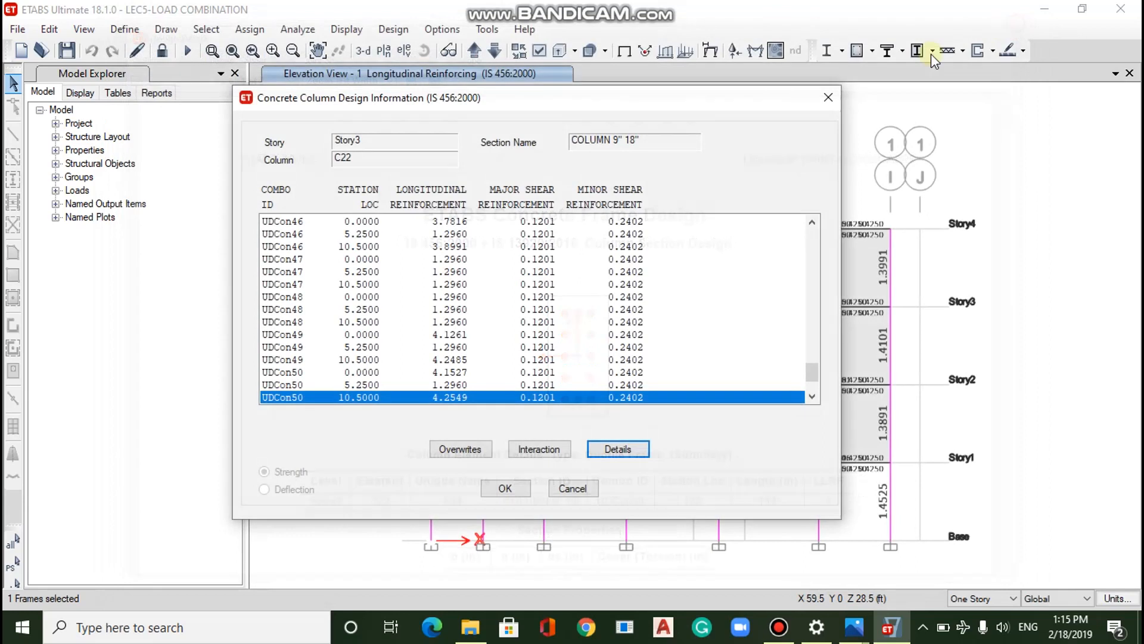
left_click(571, 488)
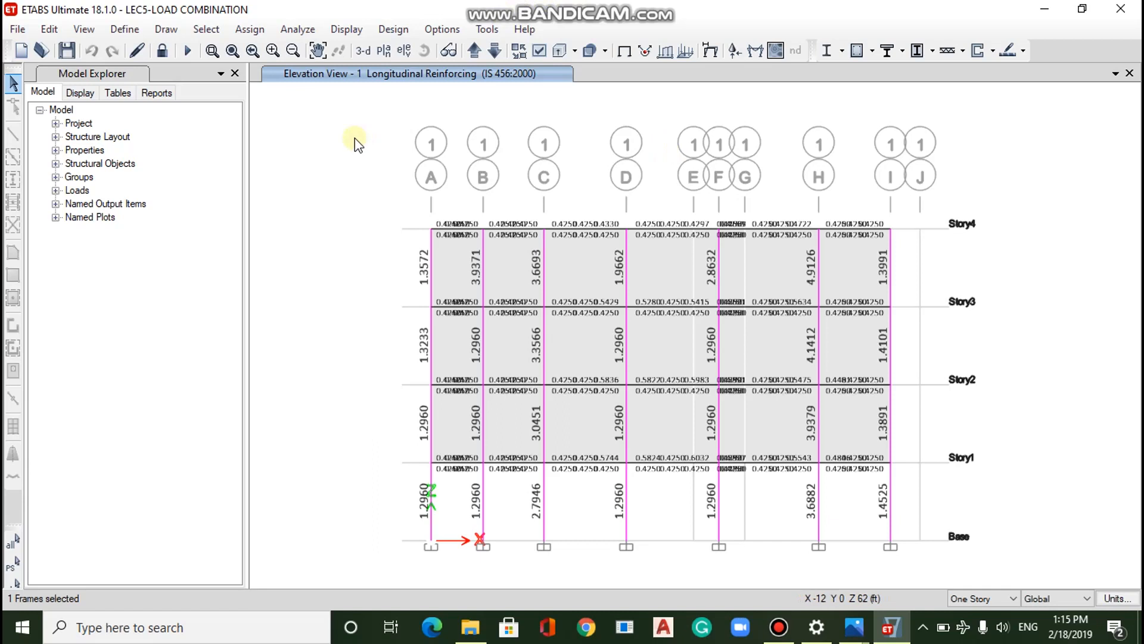
Display Rebar Percentage as the concrete frame design output on the grid line 1 elevation.
left_click(394, 29)
mouse_move(451, 71)
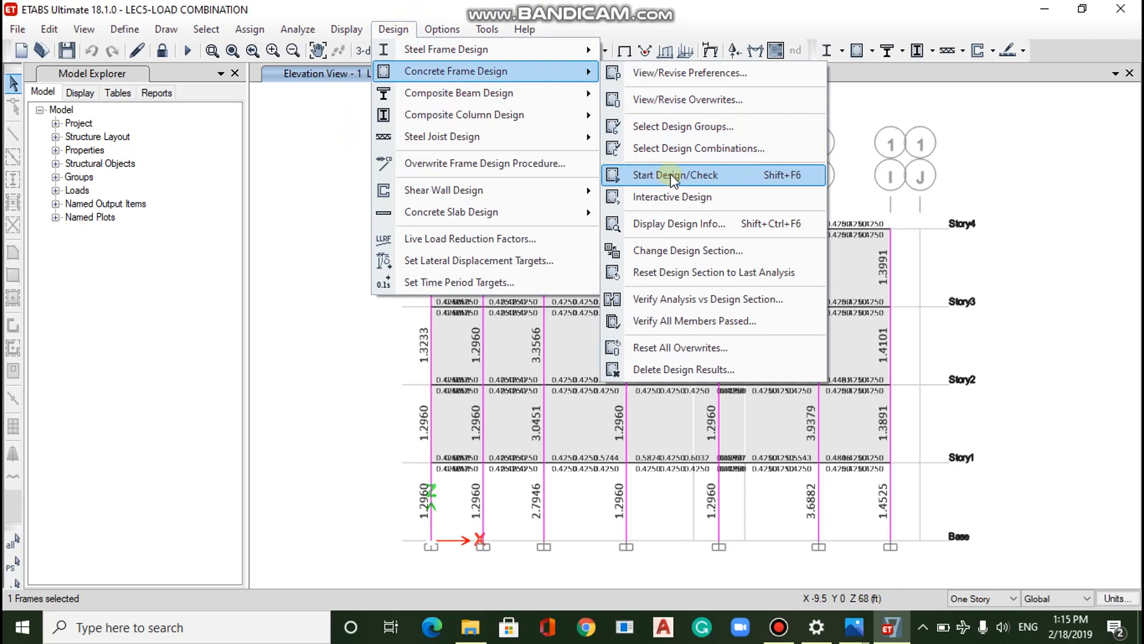
left_click(664, 219)
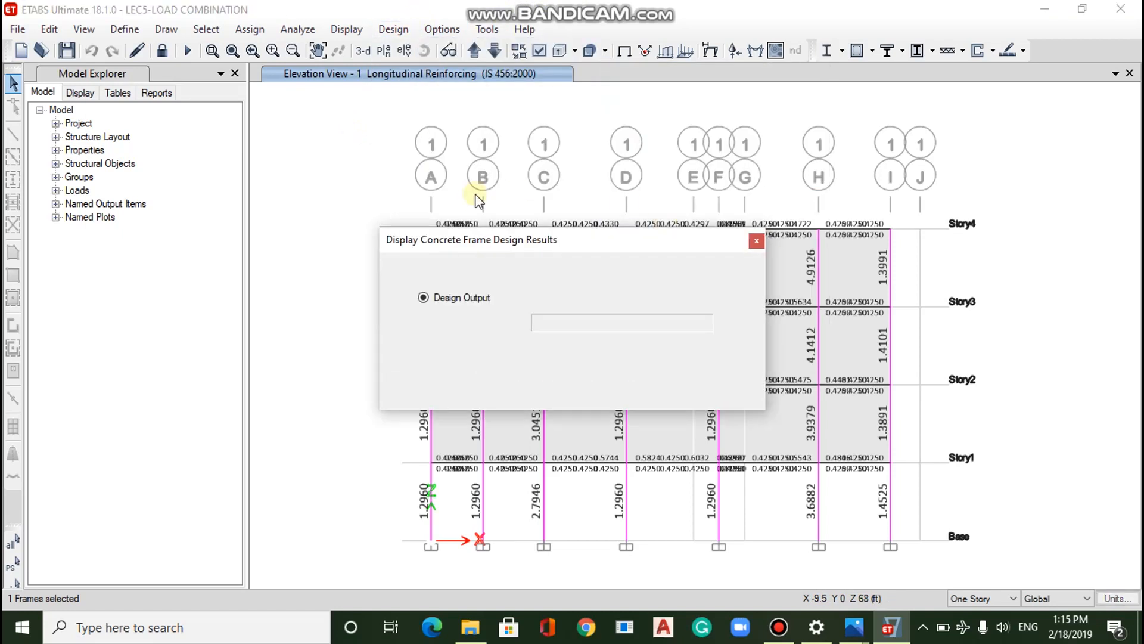
left_click(604, 297)
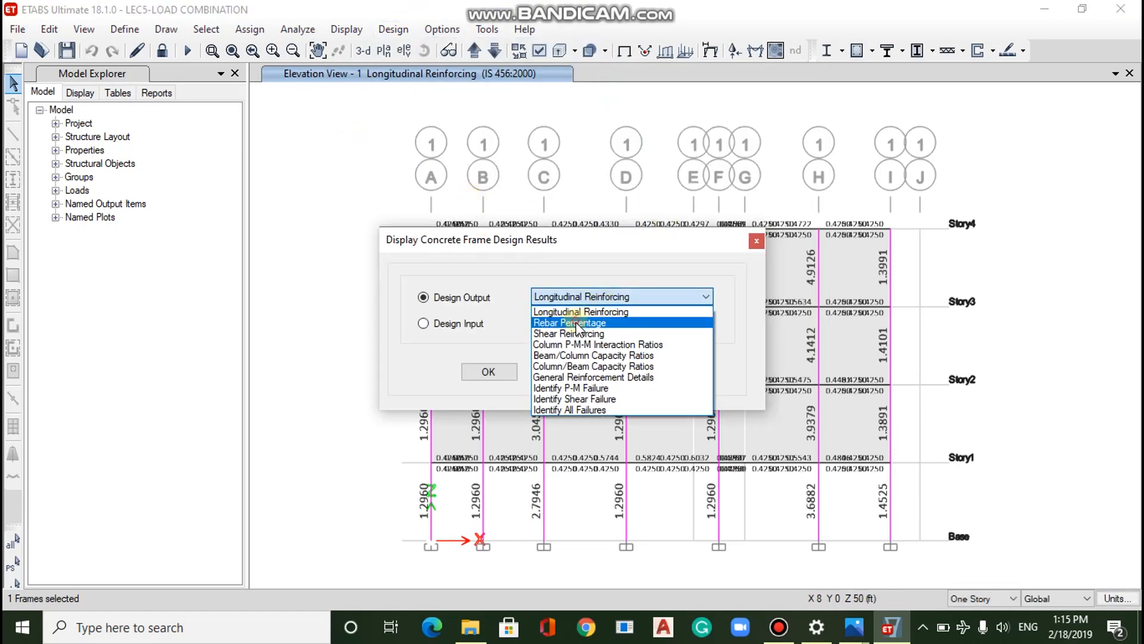
left_click(586, 322)
left_click(511, 372)
left_click(661, 372)
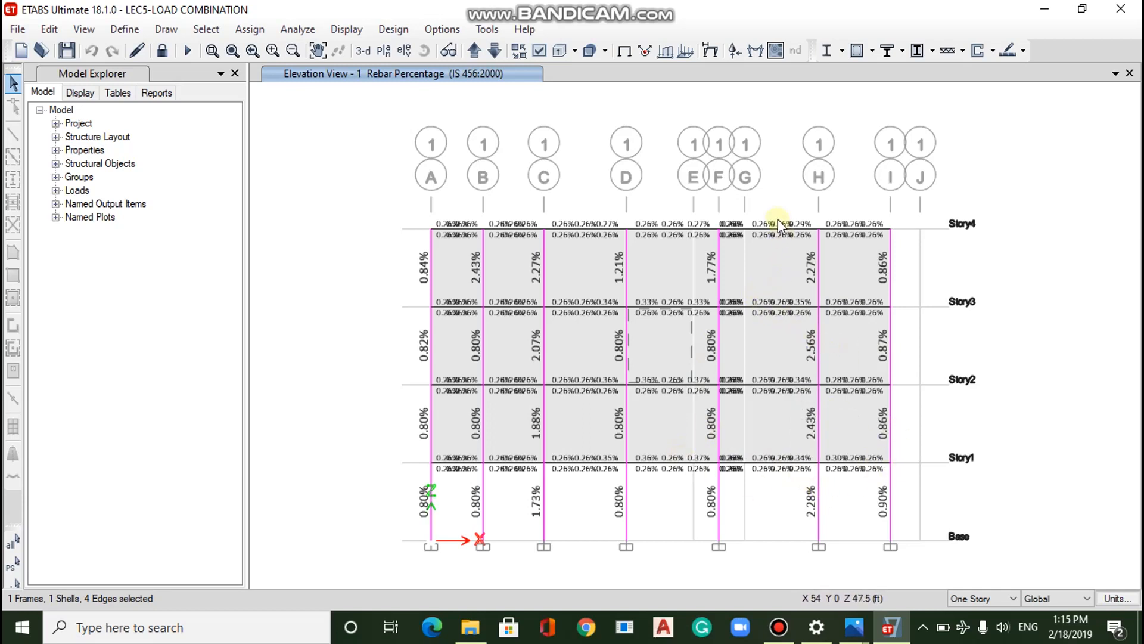
Examine the rebar percentages of the beams and columns throughout the grid line 1 elevation.
scroll(776, 219, "up", 3)
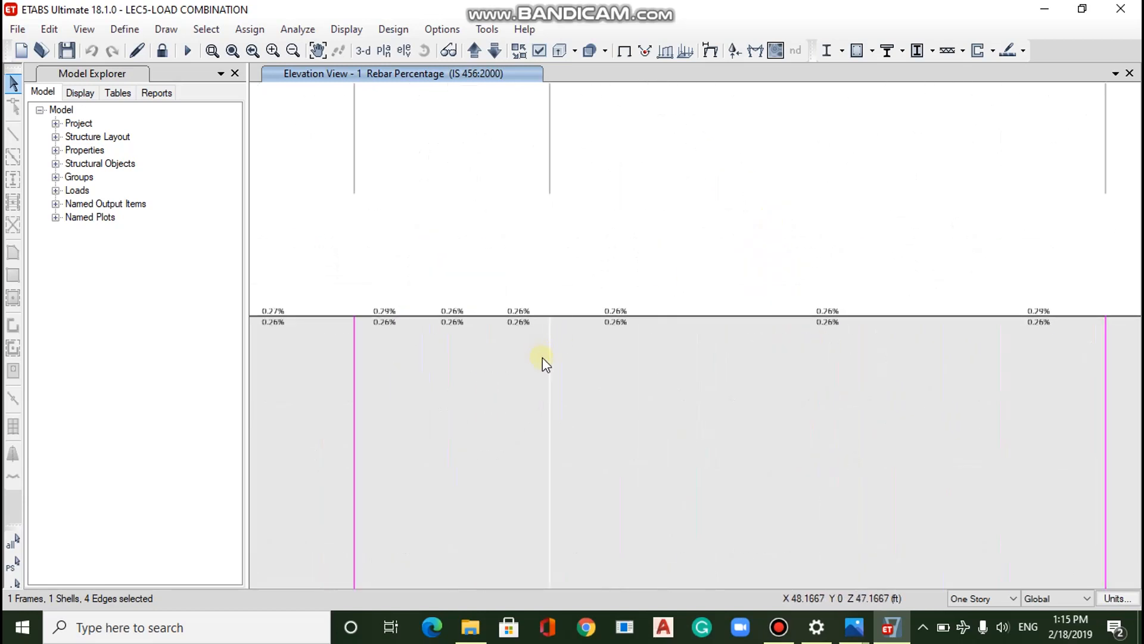
scroll(542, 357, "down", 2)
scroll(542, 358, "down", 2)
scroll(513, 438, "up", 4)
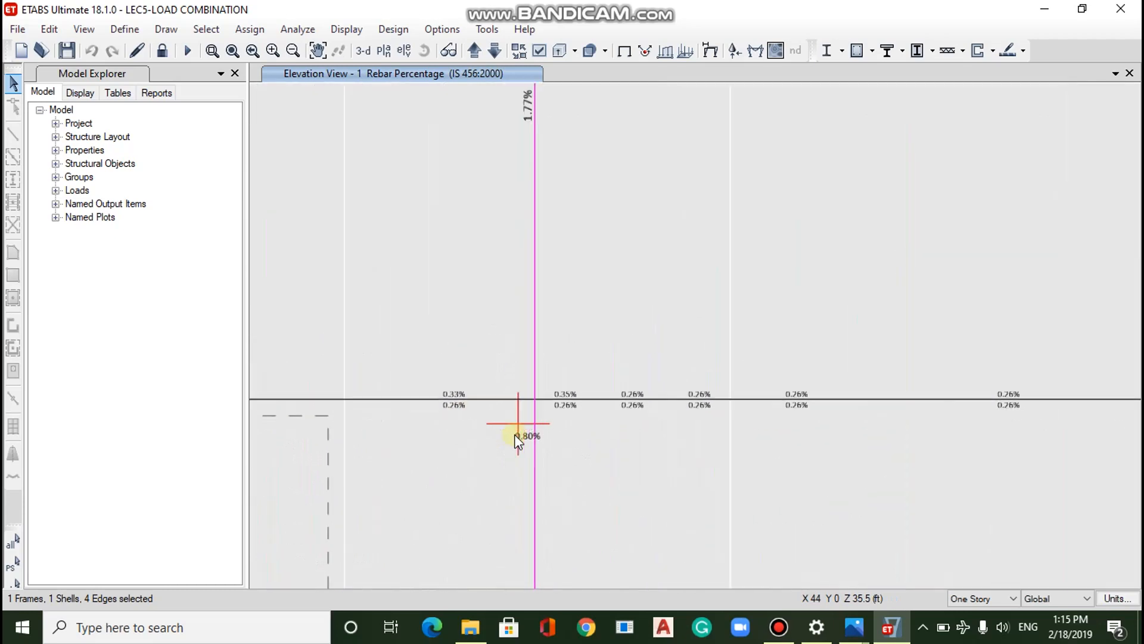
scroll(517, 441, "down", 5)
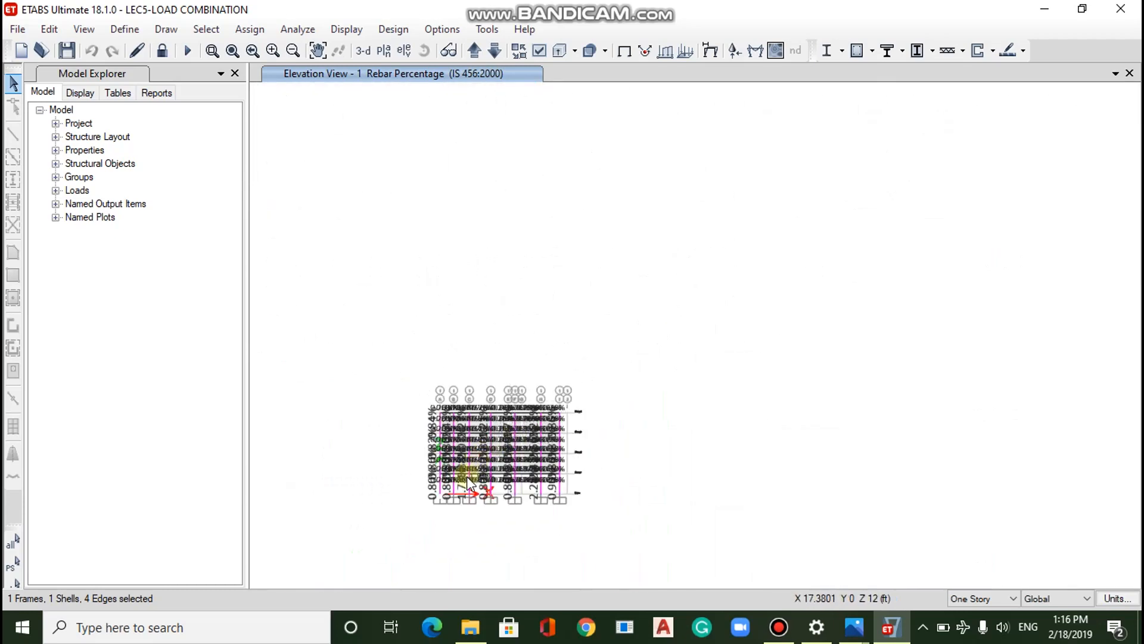
scroll(467, 480, "up", 3)
scroll(470, 484, "up", 1)
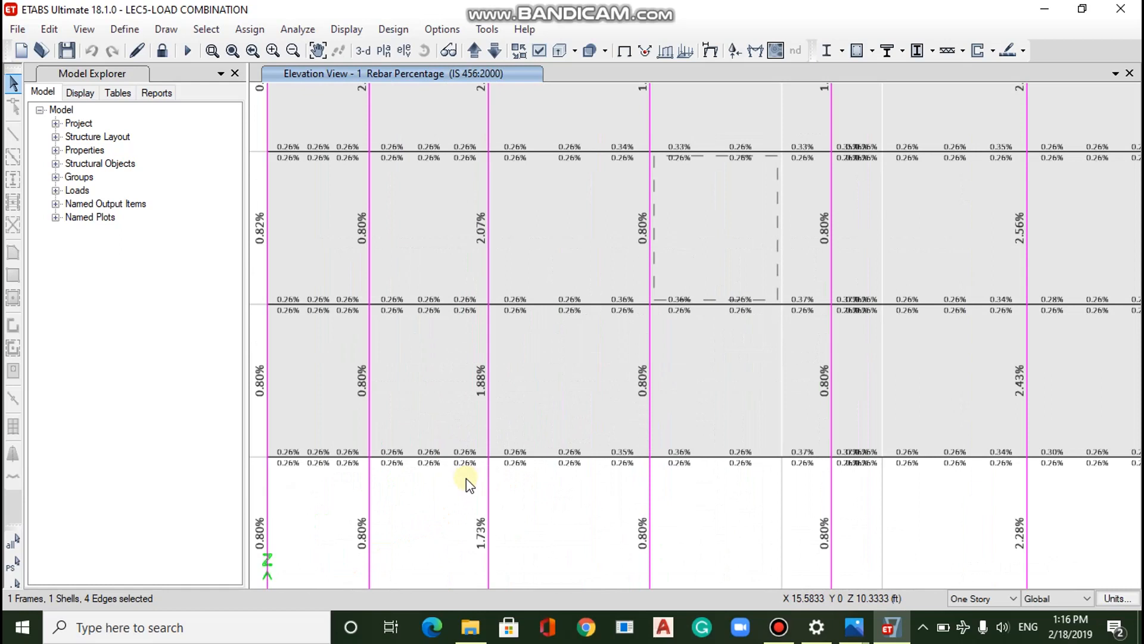
scroll(541, 281, "down", 3)
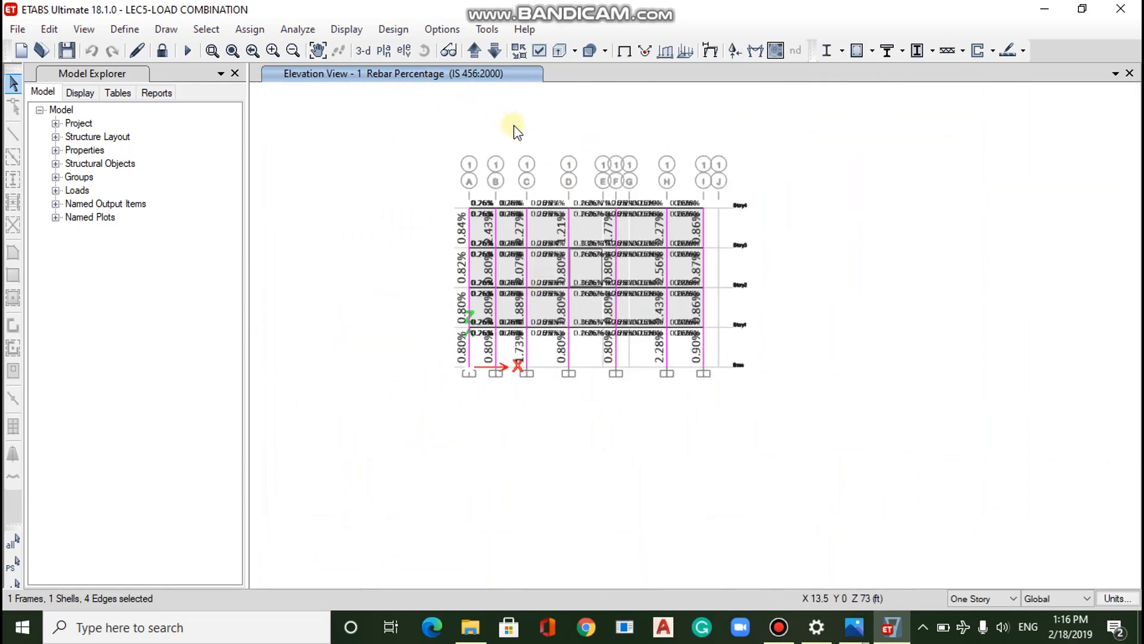
scroll(514, 125, "up", 1)
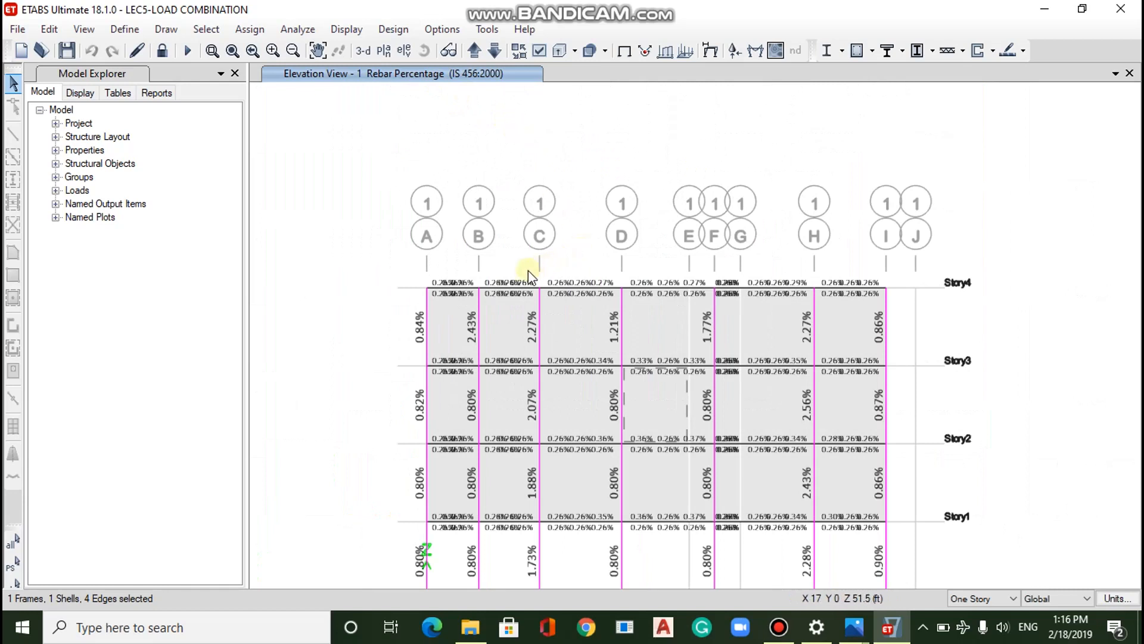
scroll(435, 295, "up", 3)
mouse_move(438, 270)
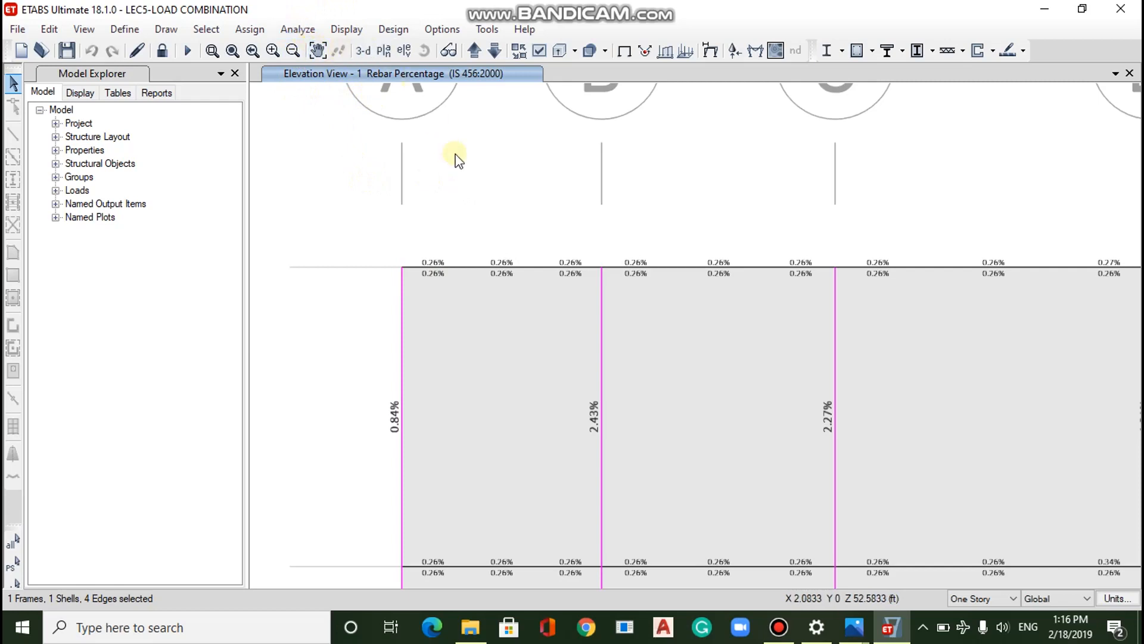
key("F3")
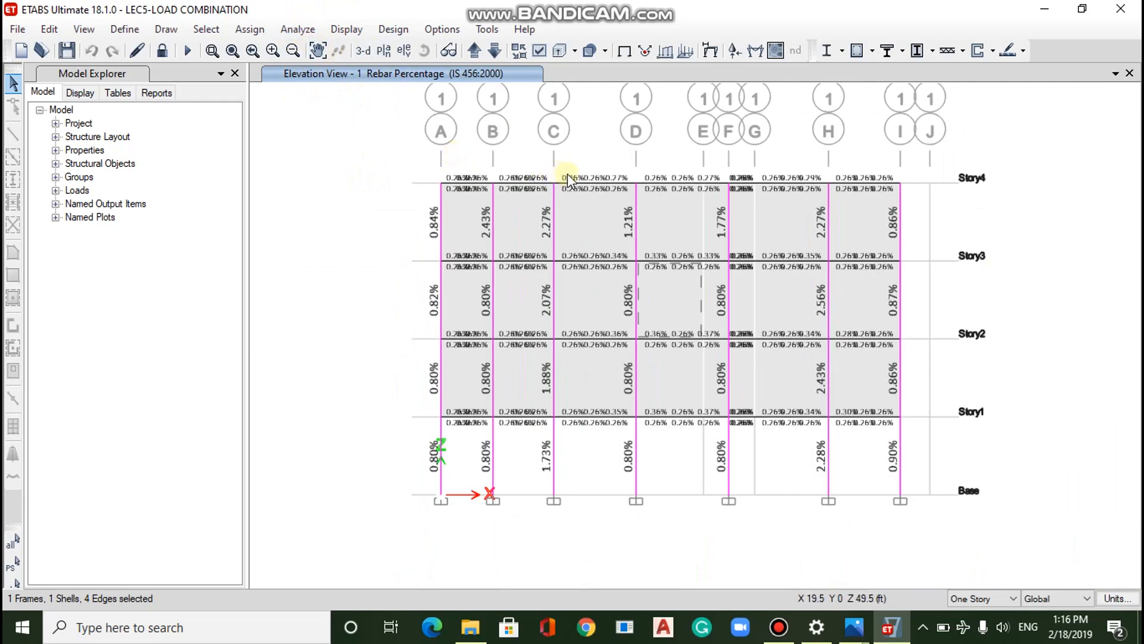